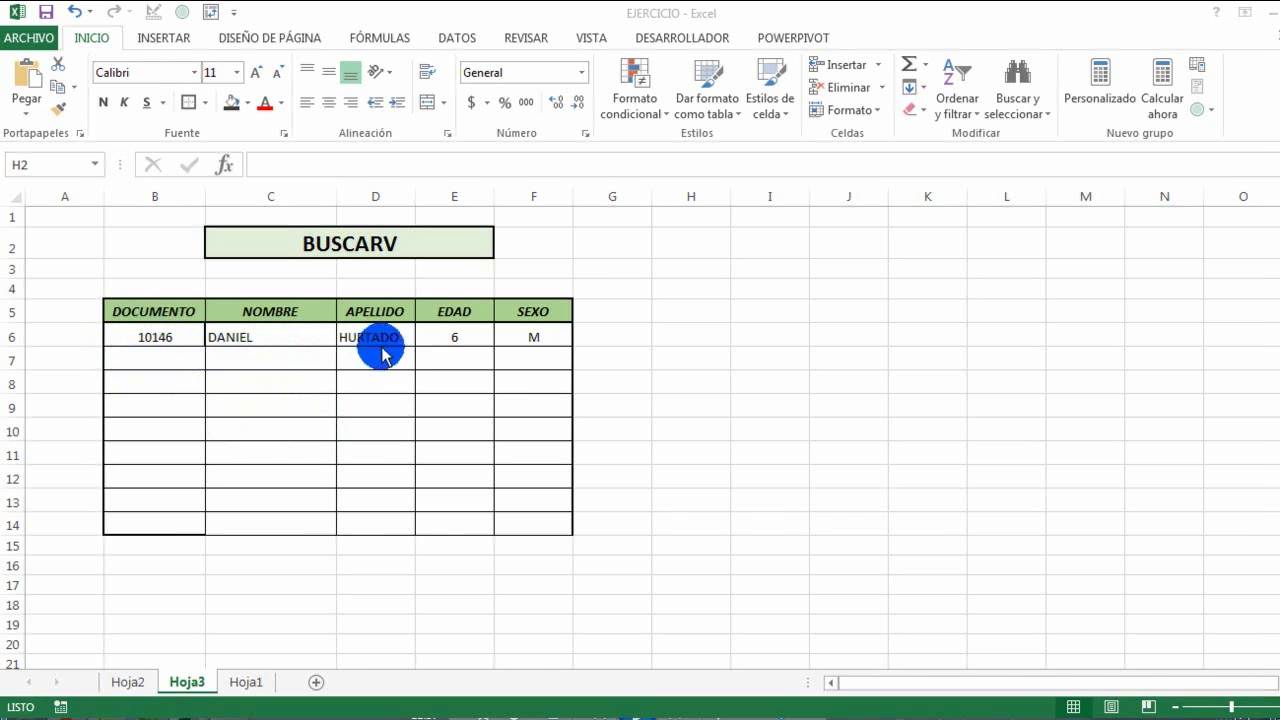
Step: Examine the records of the children's data table on sheet Hoja2, and return to Hoja3
left_click(130, 682)
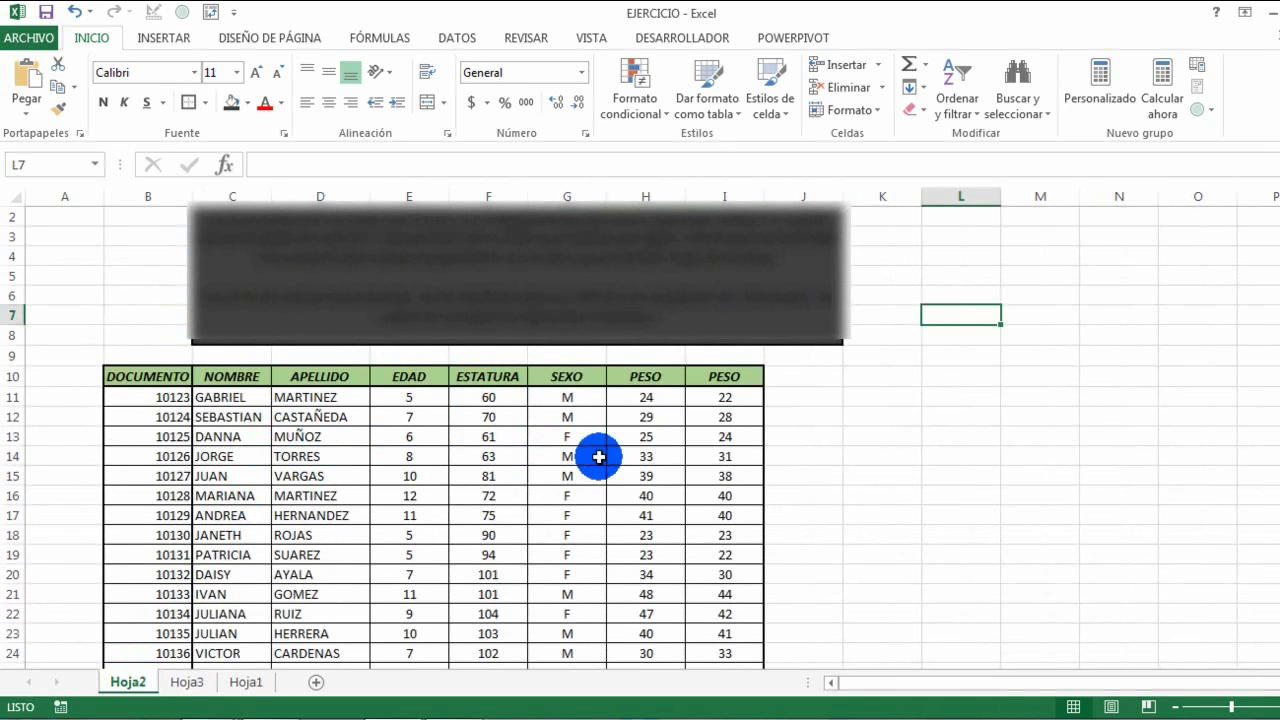
scroll(598, 457, "down", 10)
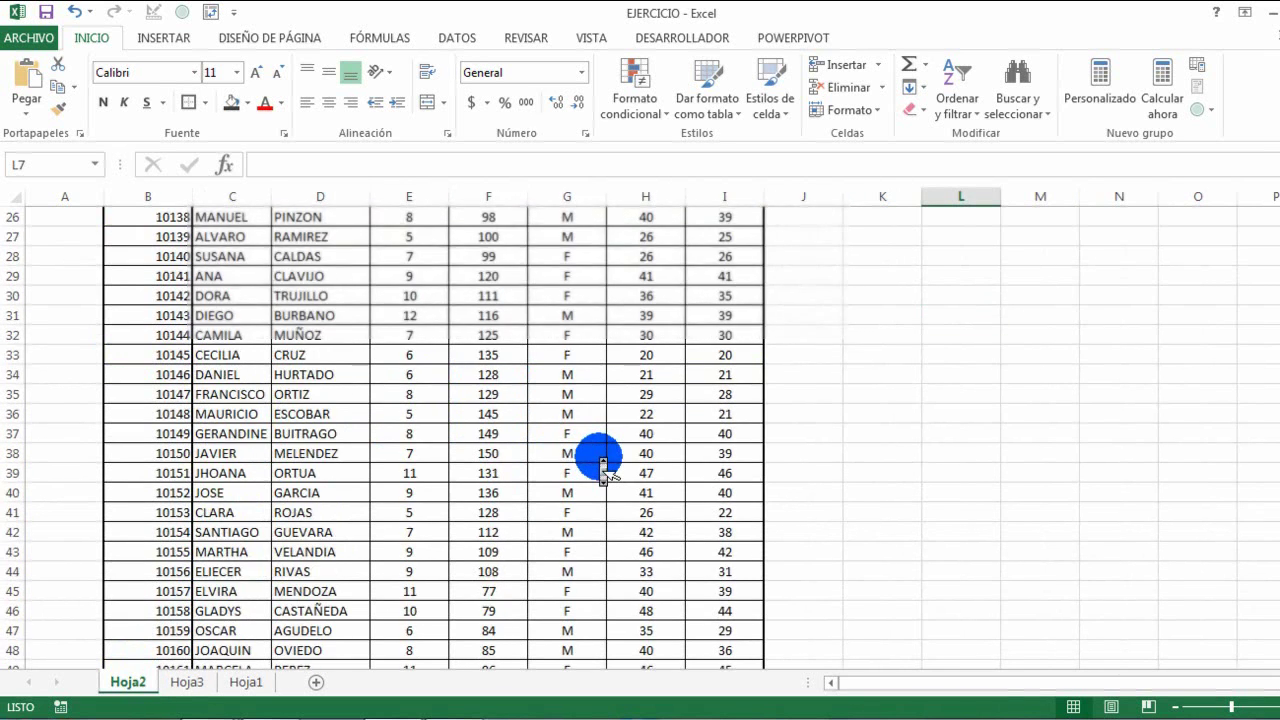
scroll(598, 457, "down", 11)
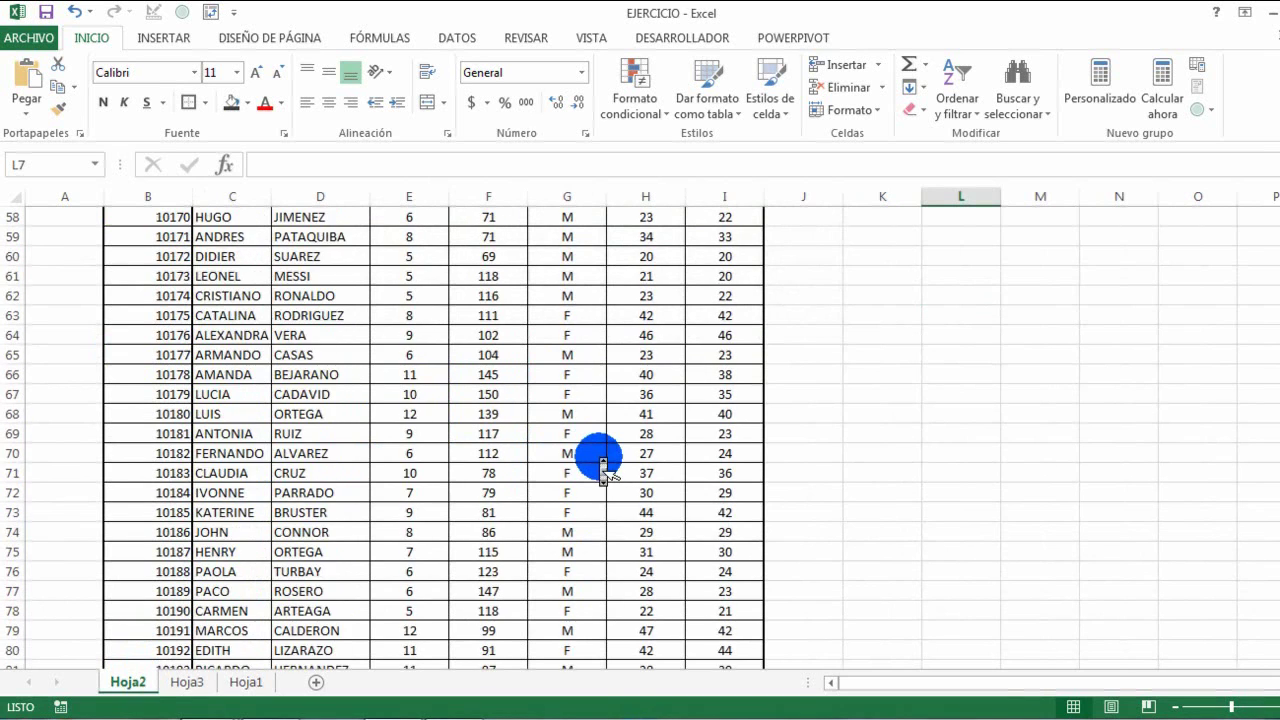
scroll(598, 457, "down", 2)
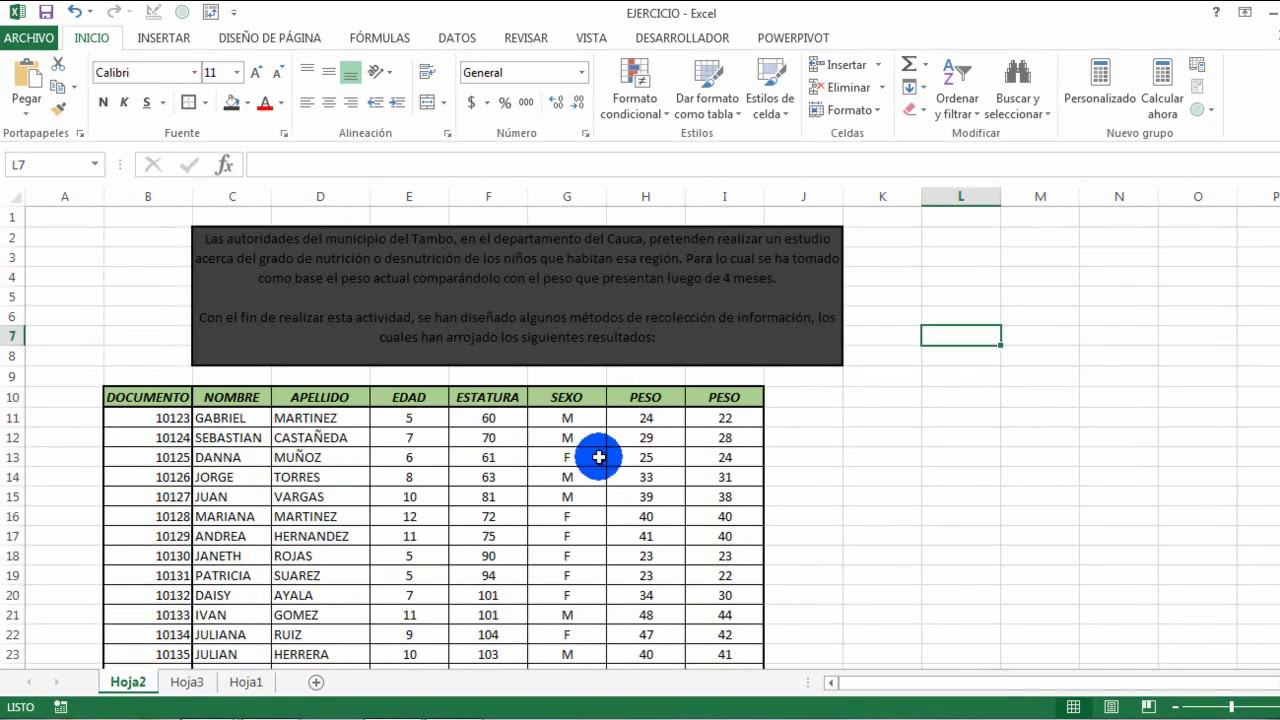
left_click(203, 680)
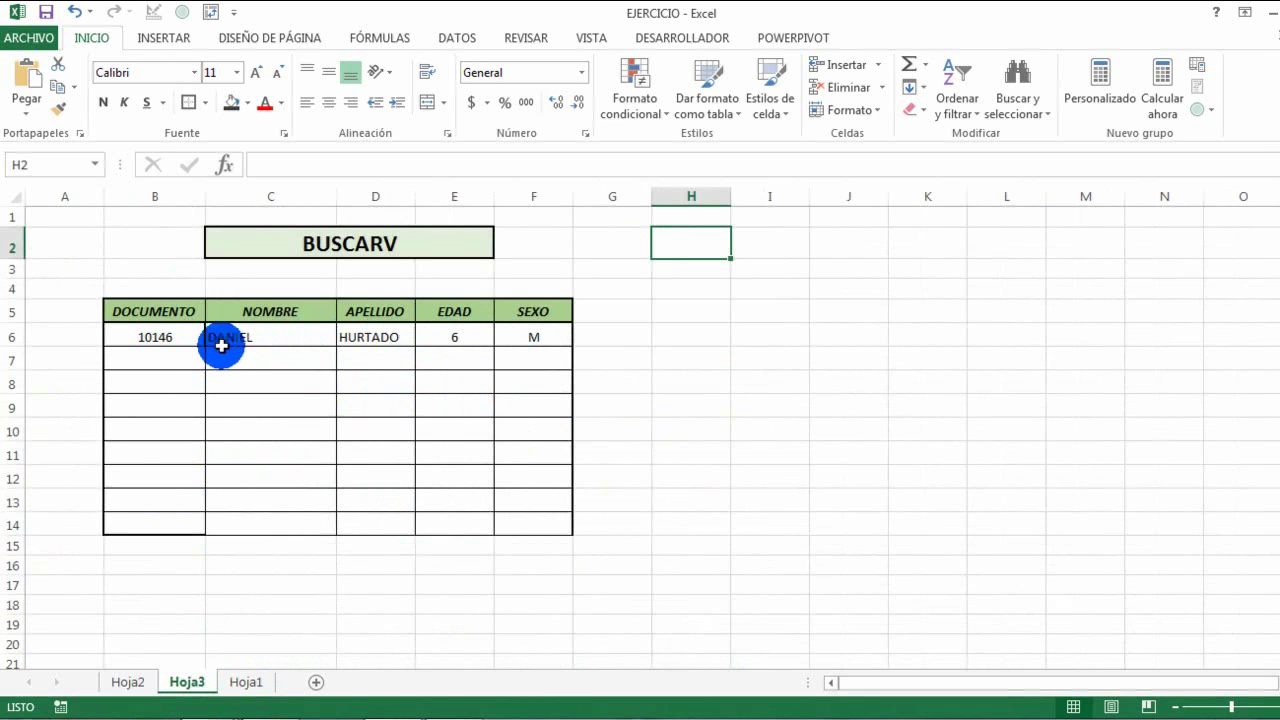
Step: Replace the DOCUMENTO entry in cell B6 with another child's document number to test the existing lookup
left_click(178, 339)
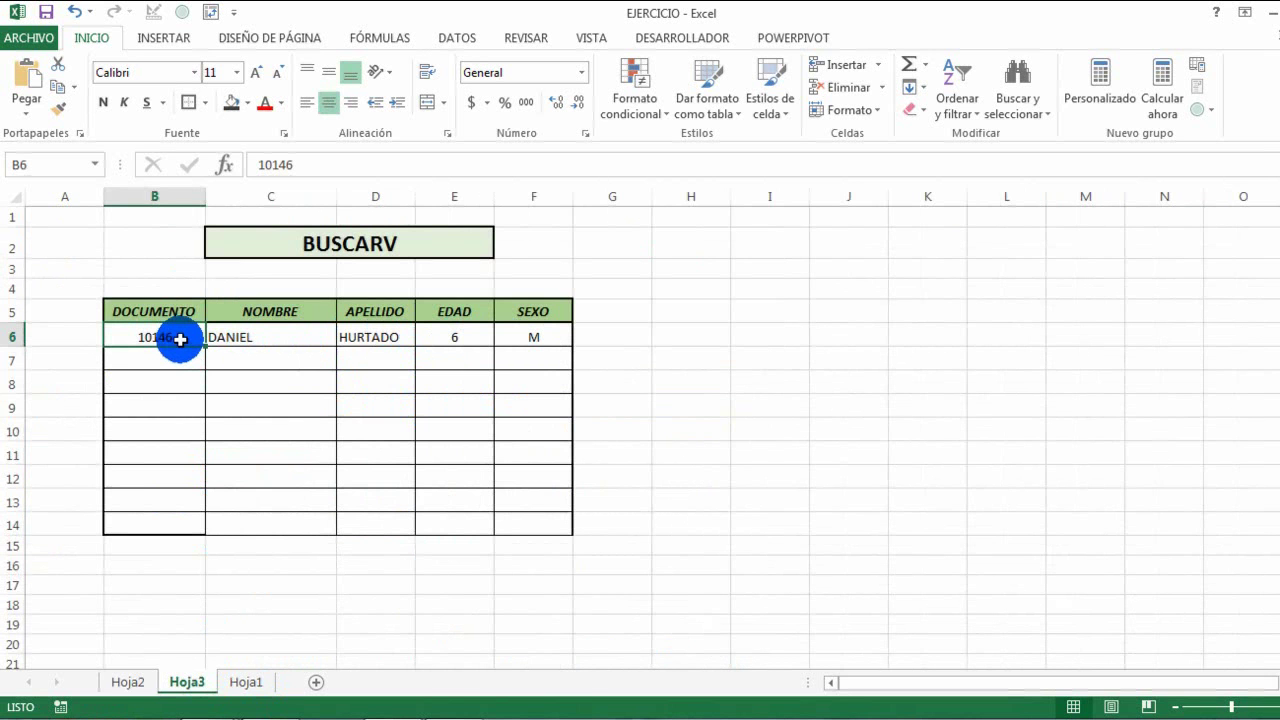
type("1016")
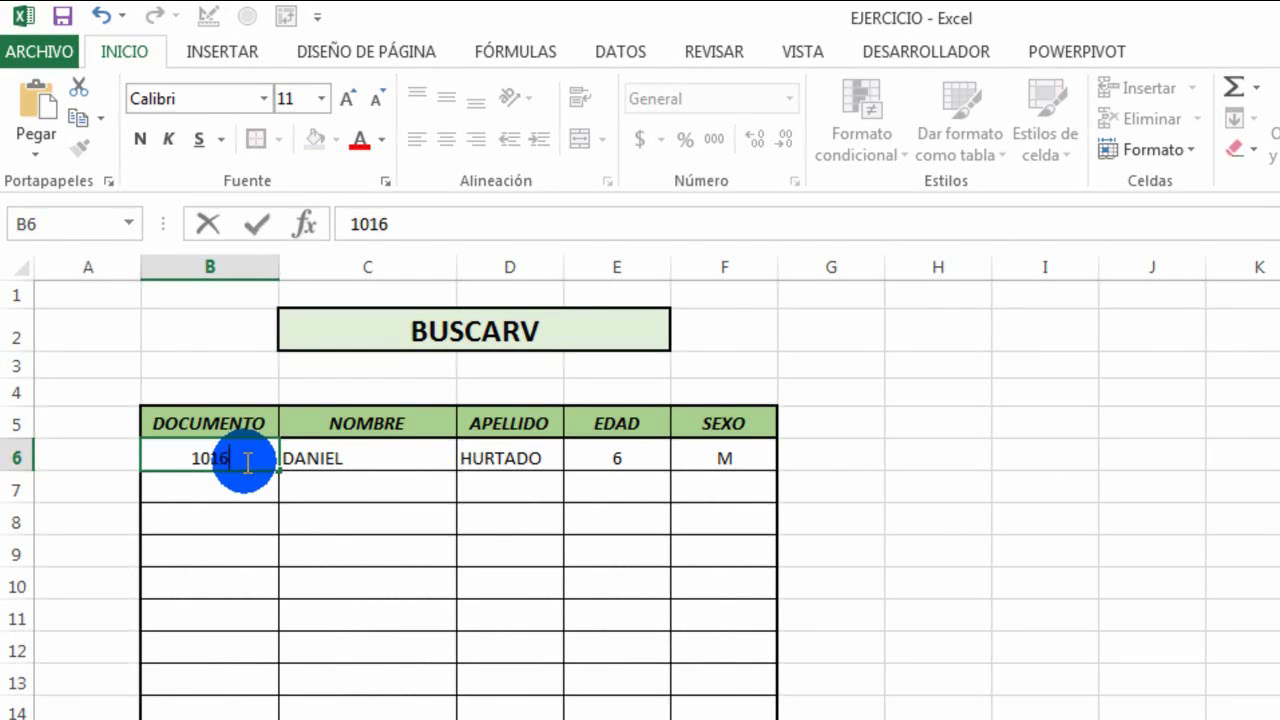
type("7")
key("Return")
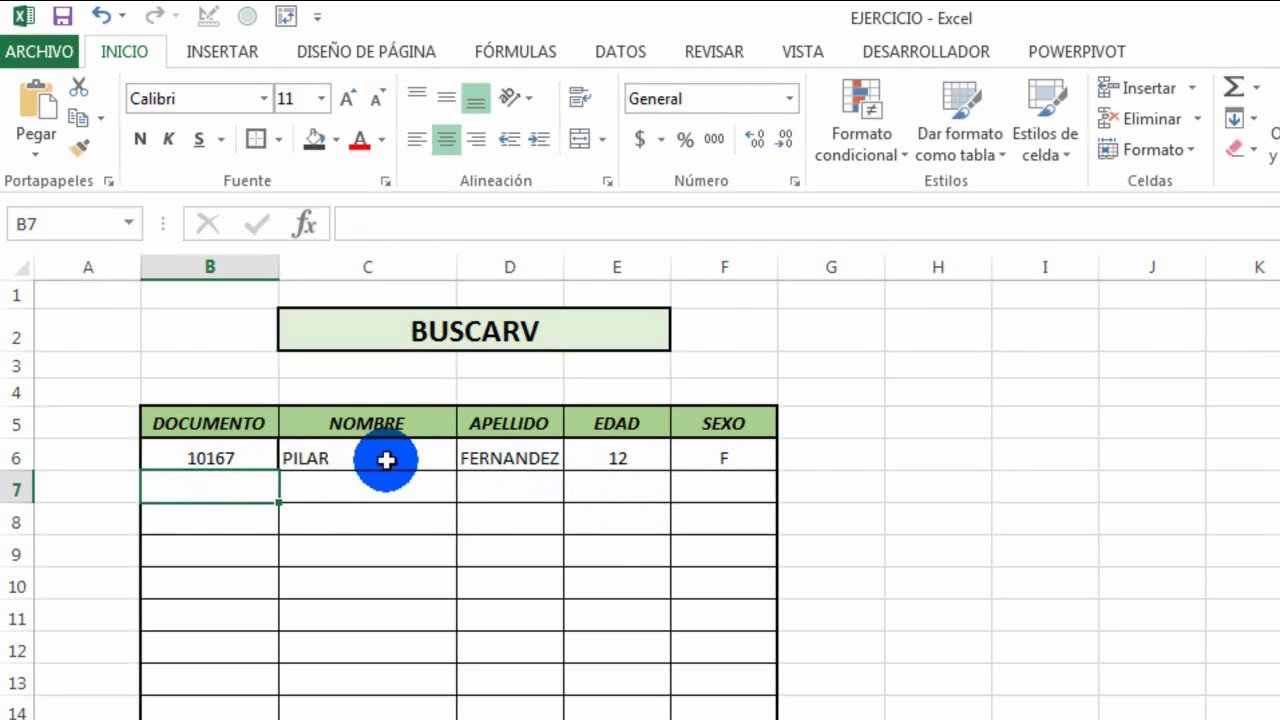
Step: Clear the contents of the first table row, B6:F6, from DOCUMENTO to SEXO
left_click_drag(229, 457, 757, 446)
key("Delete")
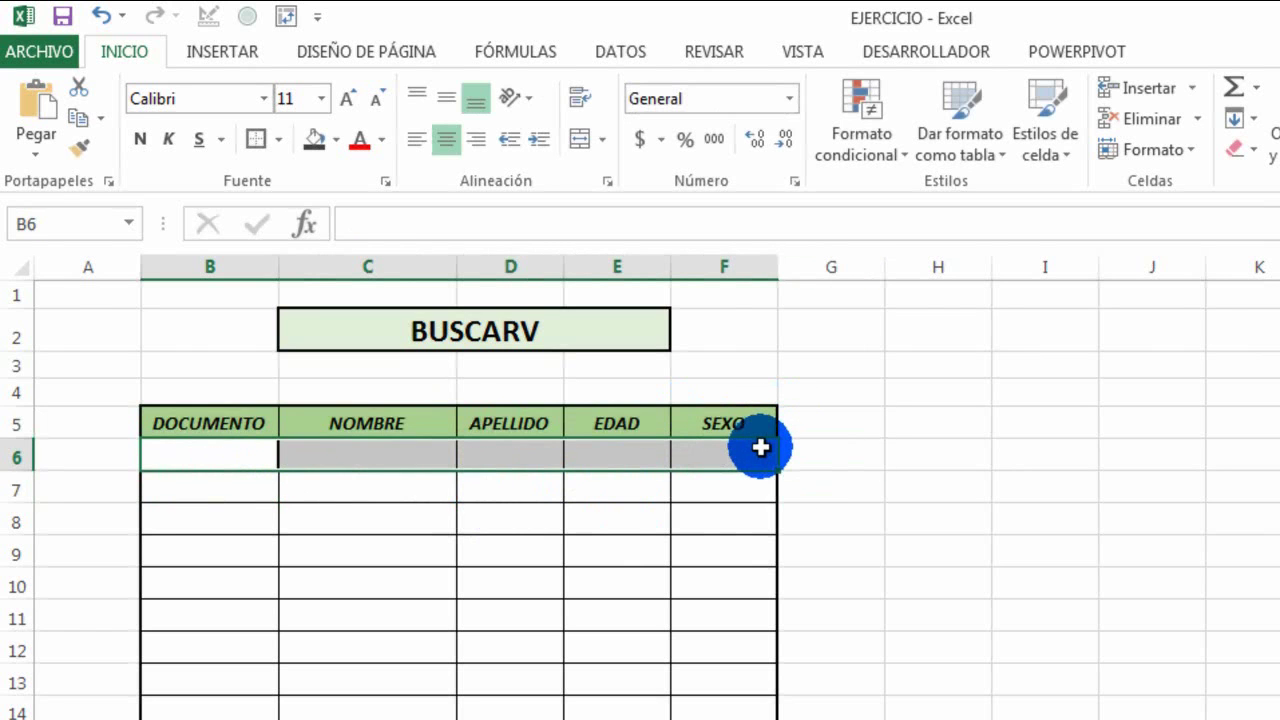
Step: Insert the BUSCARV function from the Todo category into the NOMBRE cell C6, up to its function arguments
left_click(363, 462)
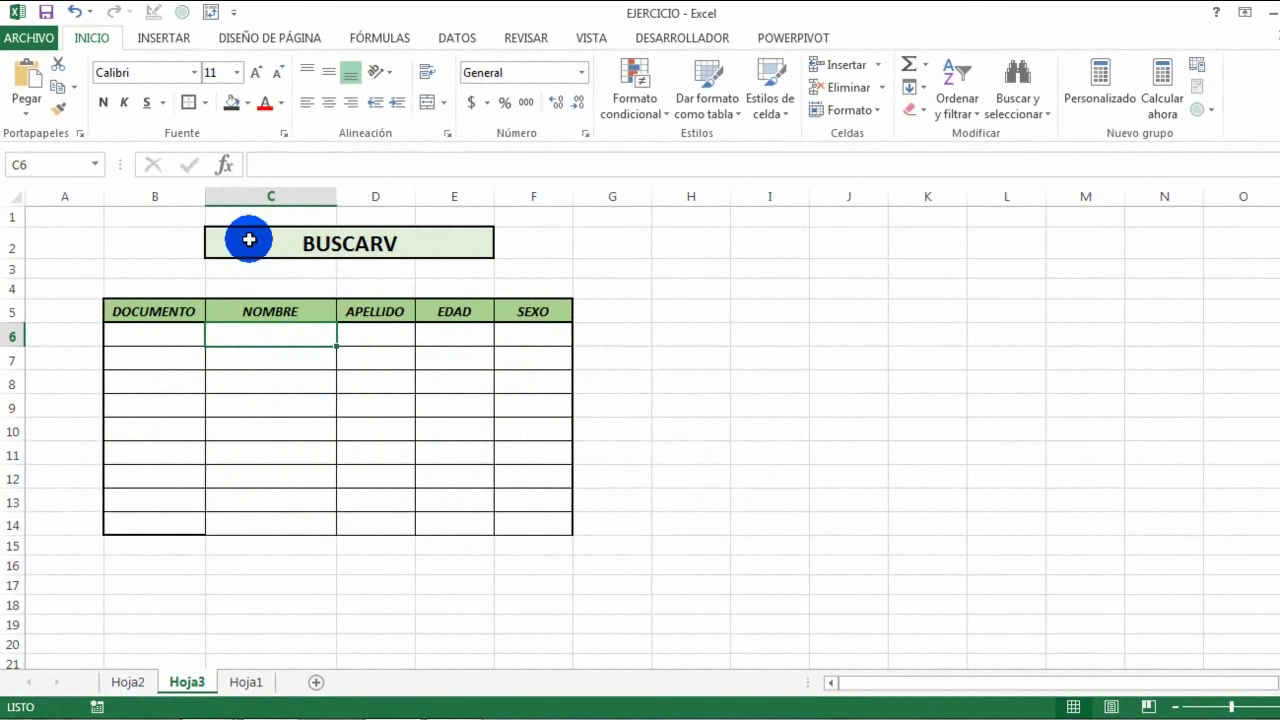
left_click(222, 165)
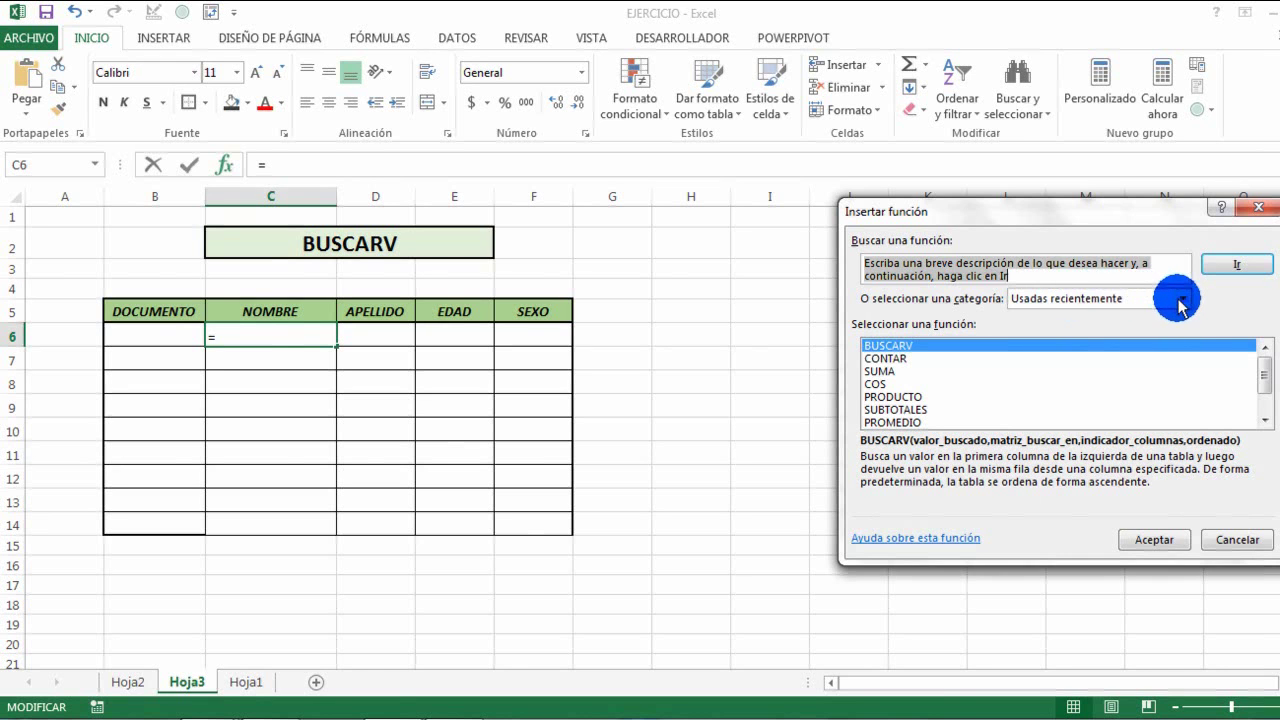
left_click(1180, 298)
left_click(1104, 330)
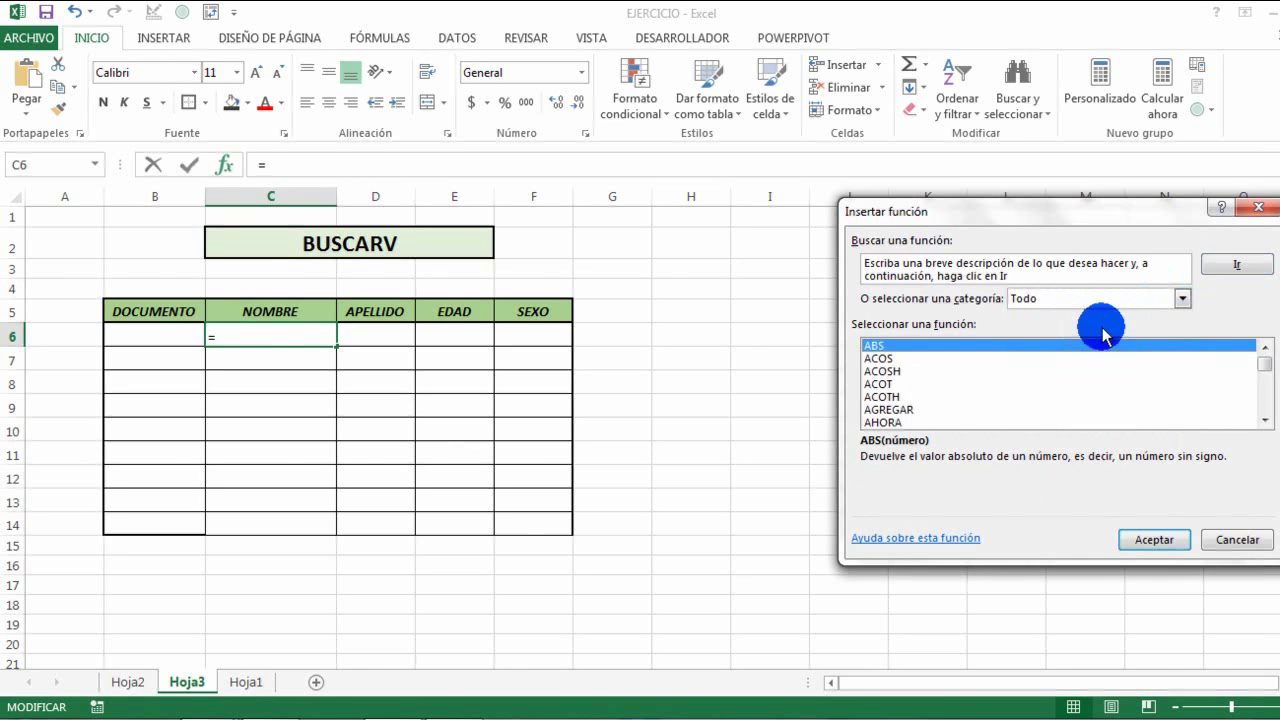
key("b")
key("Down")
key("Down")
key("Down")
key("Down")
key("Down")
key("Down")
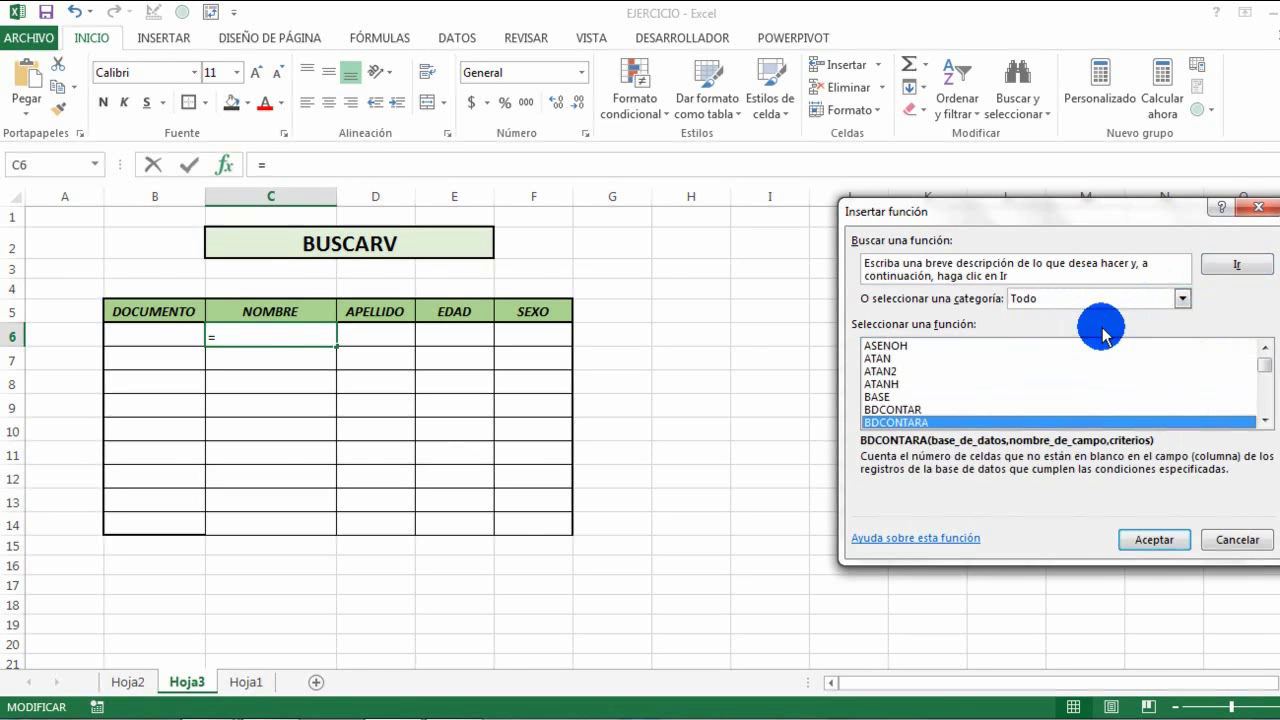
key("Down")
key("Down")
key("Down")
key("Down")
key("Down")
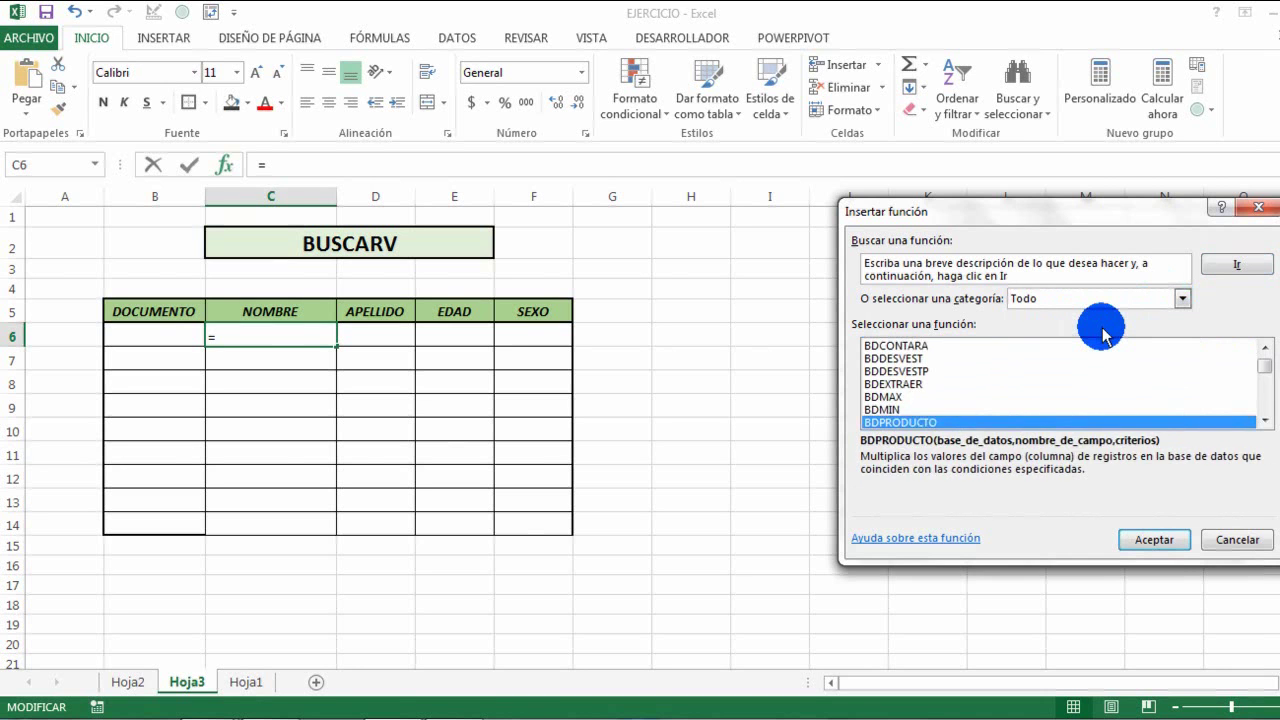
key("Down")
key("Down")
key("Down")
key("Down")
key("Down")
key("Down")
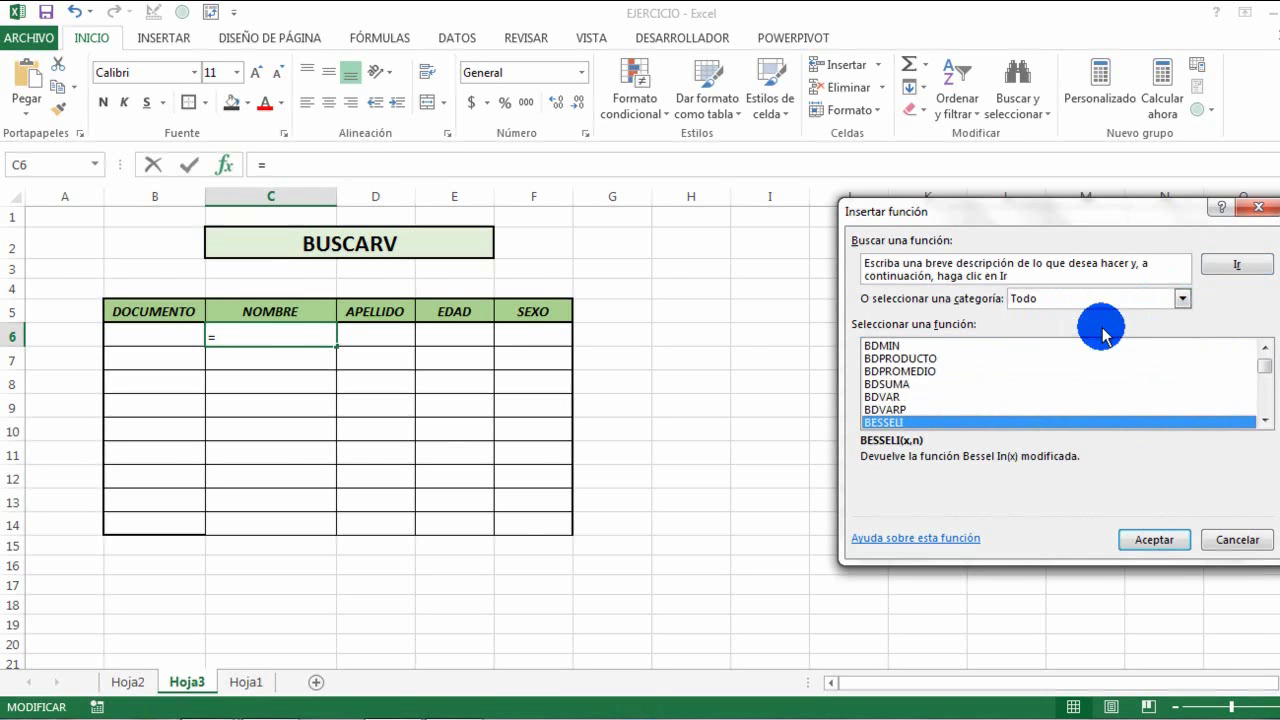
key("Down")
key("Down")
key("Down")
key("Down")
key("Down")
key("Down")
key("Down")
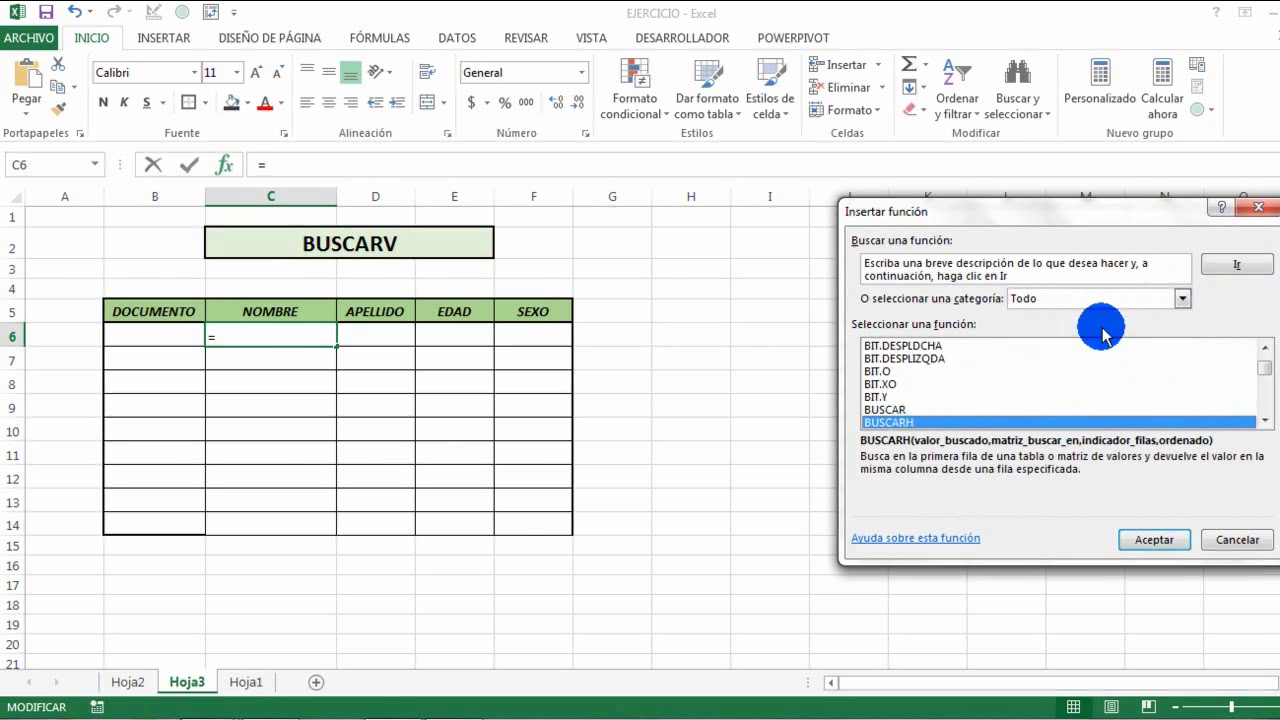
key("Down")
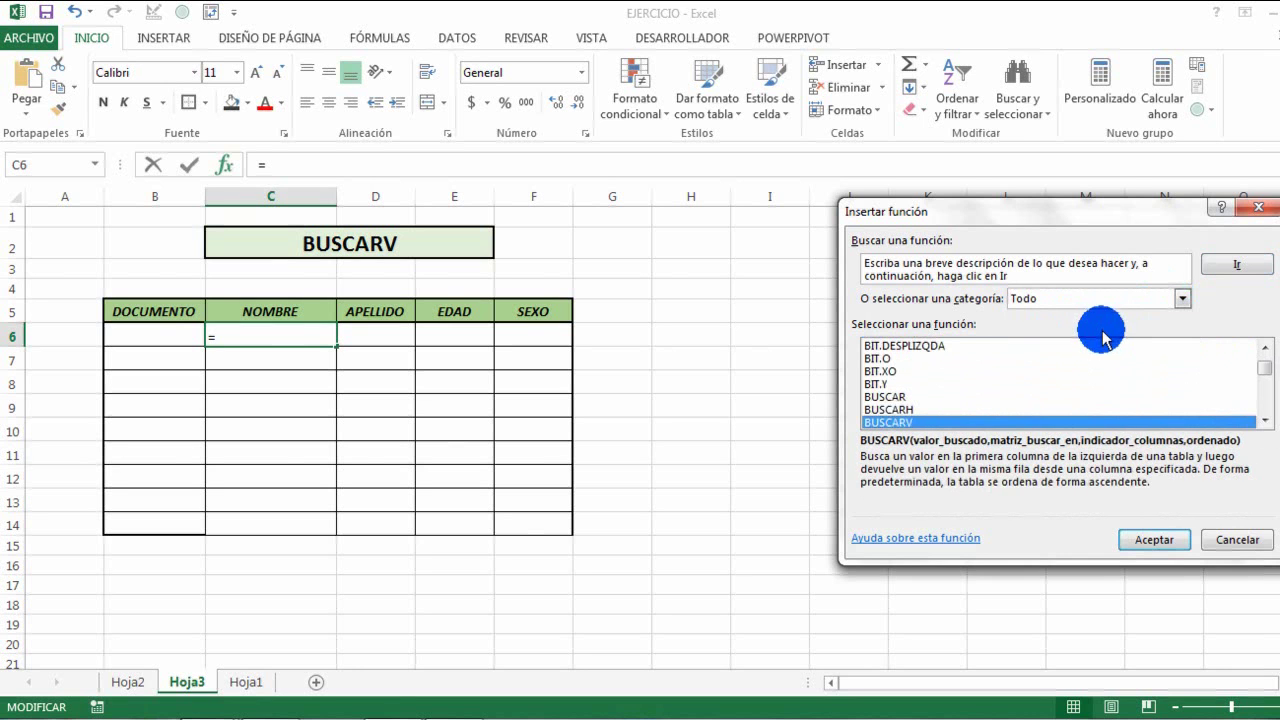
left_click(1152, 540)
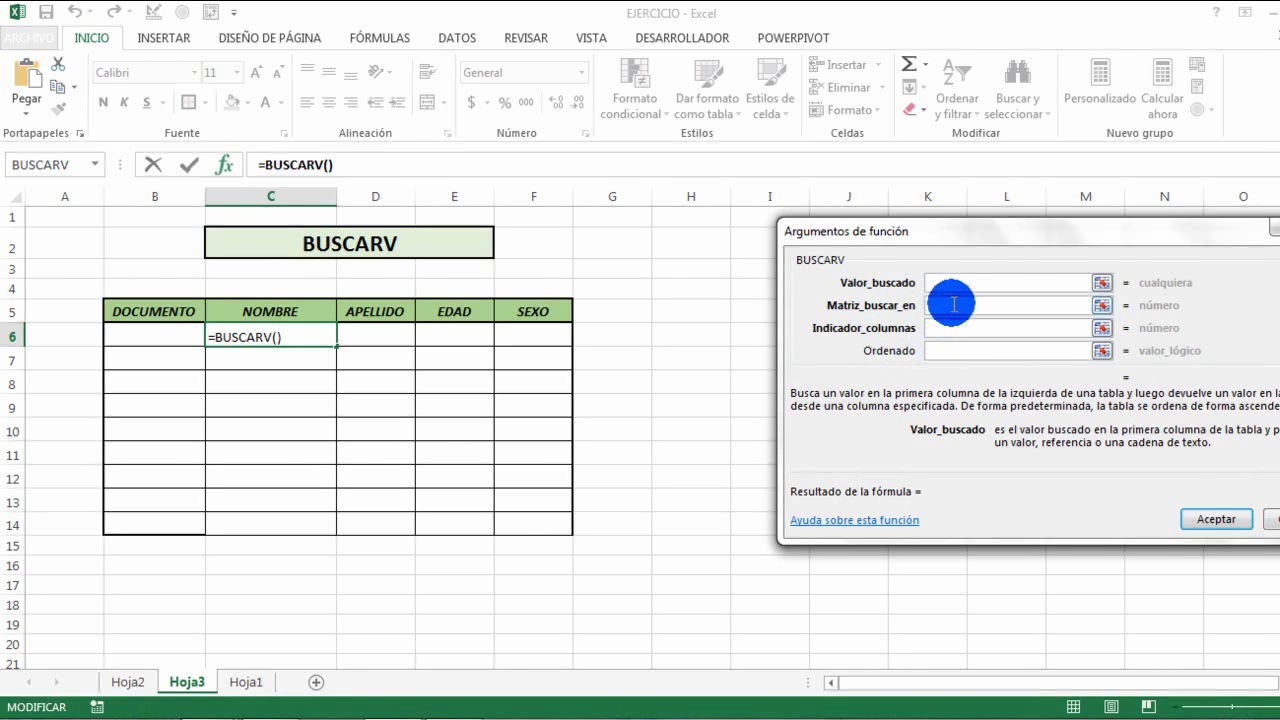
Step: Set Valor_buscado to B6 and Matriz_buscar_en to the data range Hoja2!B11:I100
left_click(157, 331)
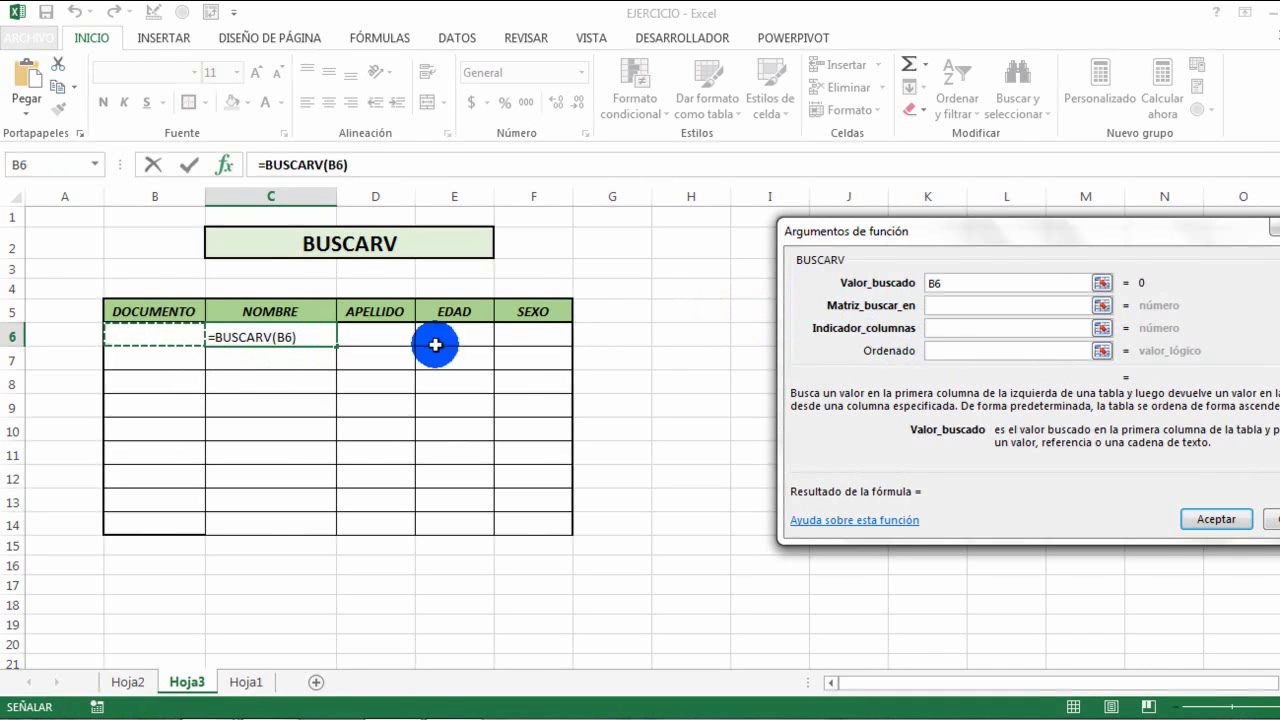
left_click(948, 305)
left_click(148, 682)
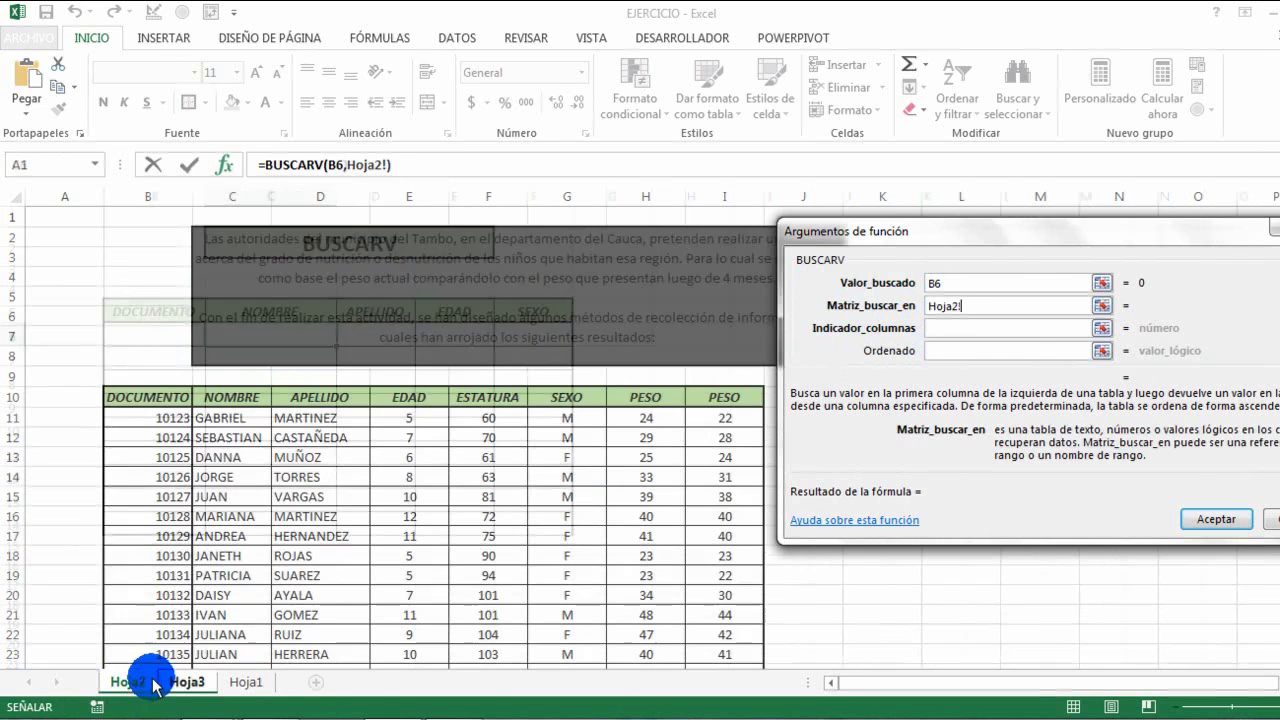
left_click_drag(177, 420, 708, 608)
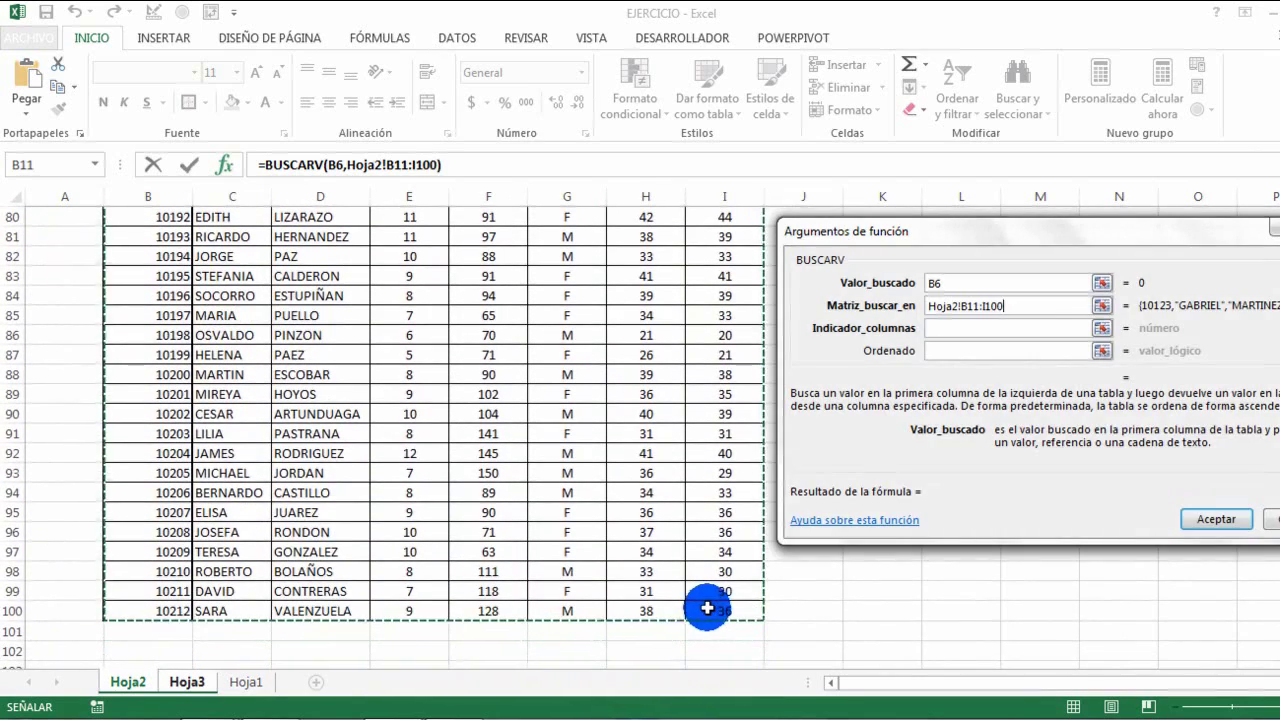
Step: Check the column order in the Hoja2 table and set Indicador_columnas to 2 for the NOMBRE column
left_click(954, 328)
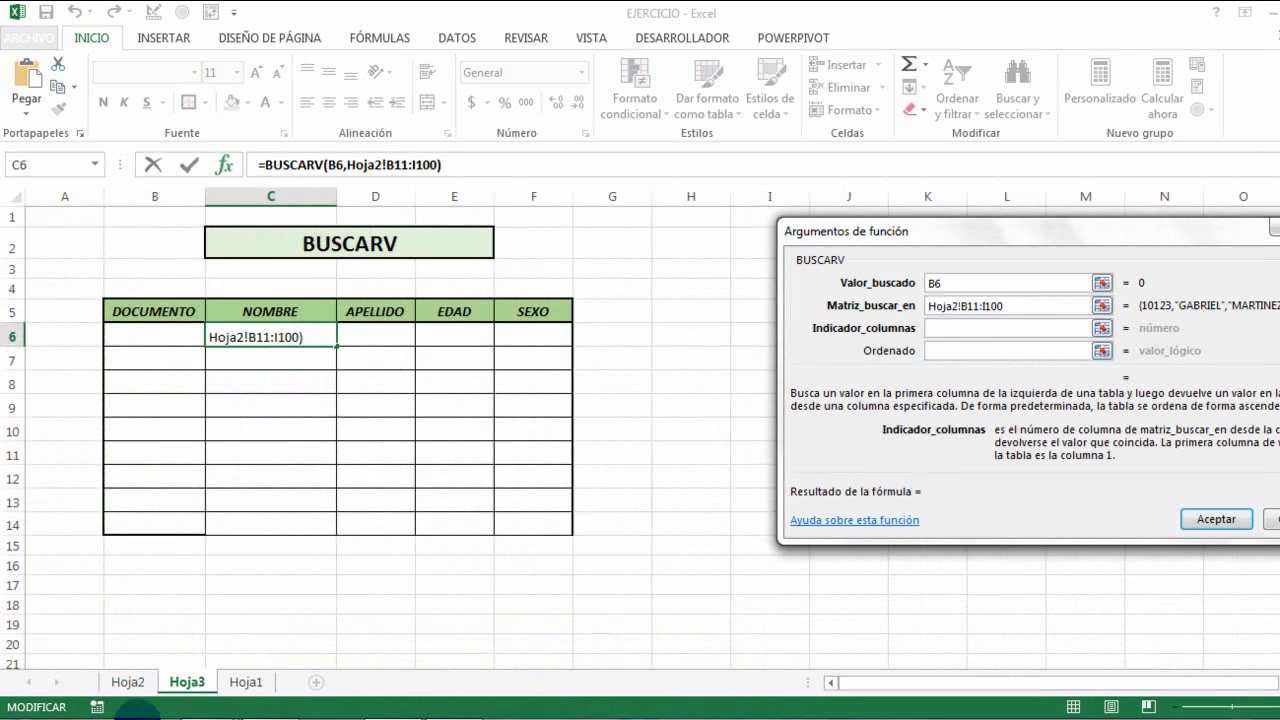
left_click(130, 682)
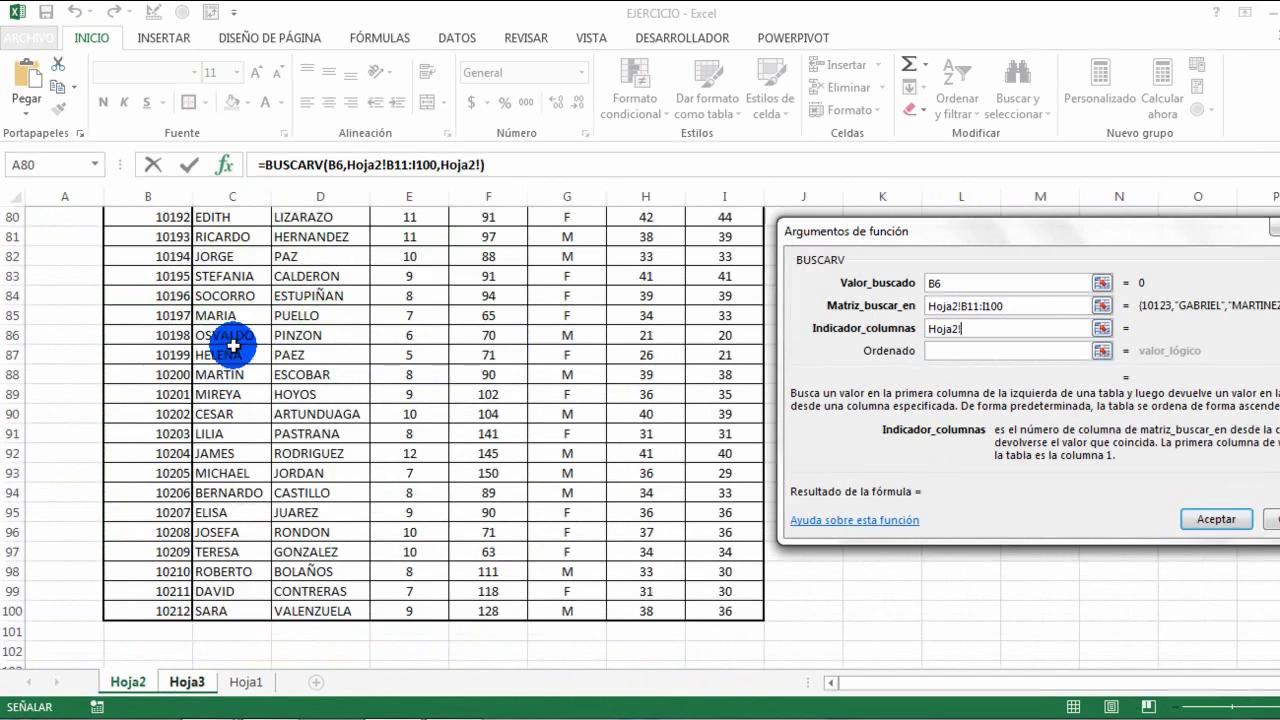
scroll(233, 345, "up", 14)
scroll(236, 355, "up", 12)
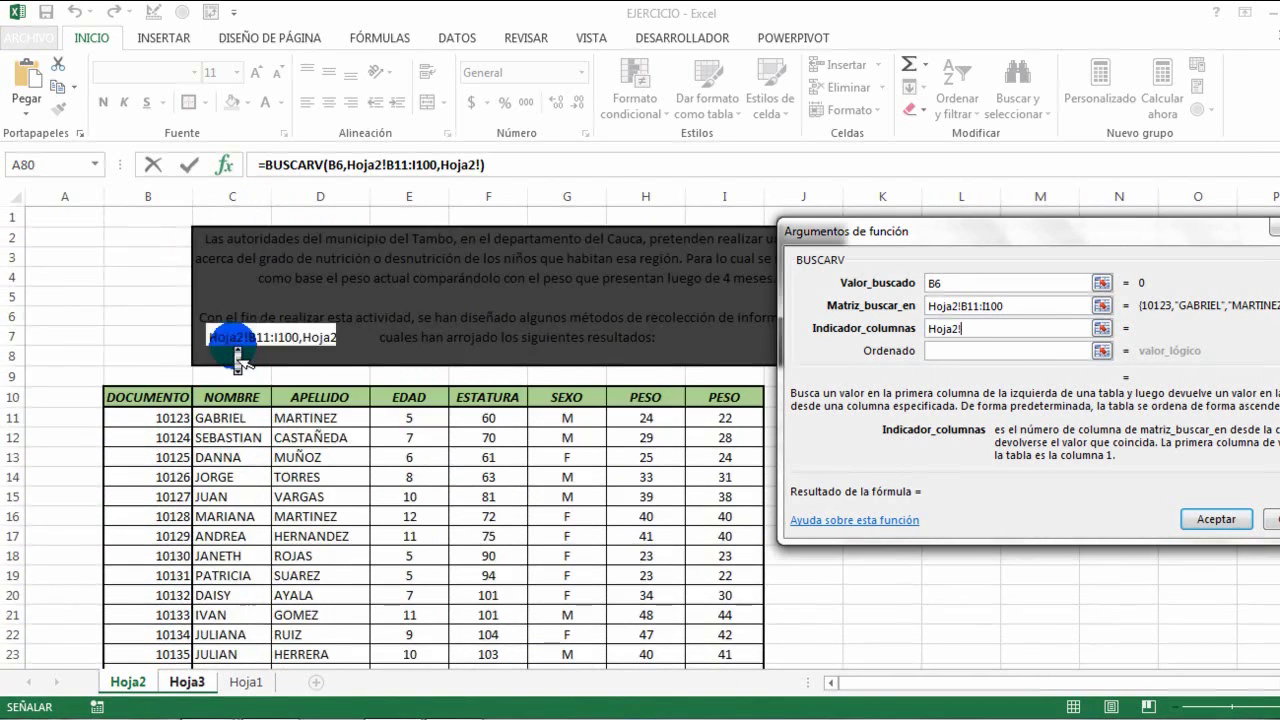
scroll(238, 360, "down", 2)
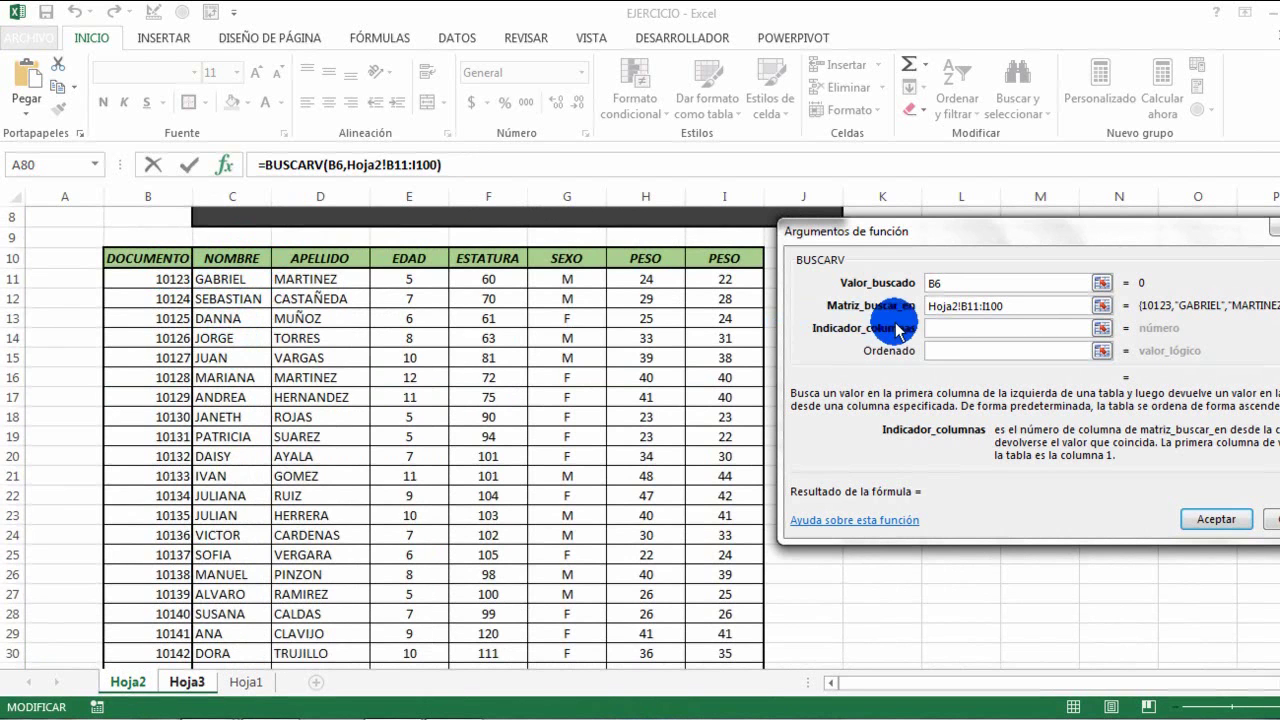
Step: Set Ordenado to 0 for an exact match and complete the BUSCARV formula in C6
left_click(963, 350)
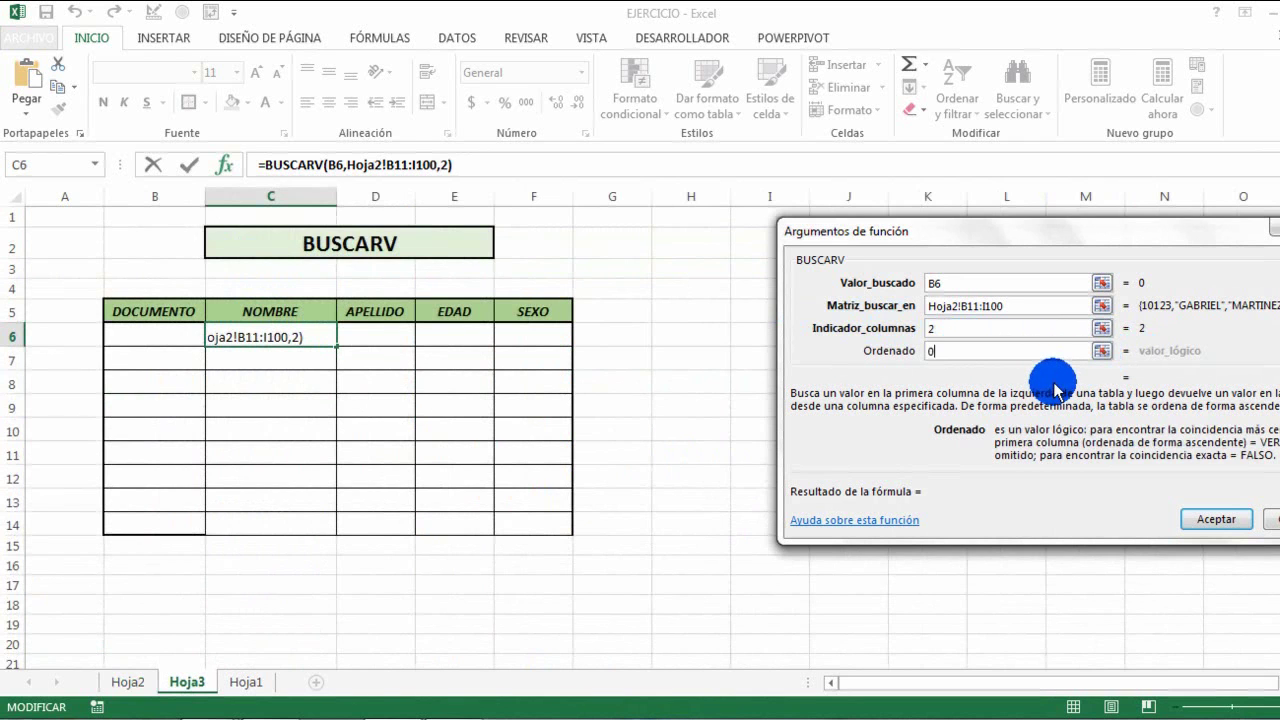
type("0")
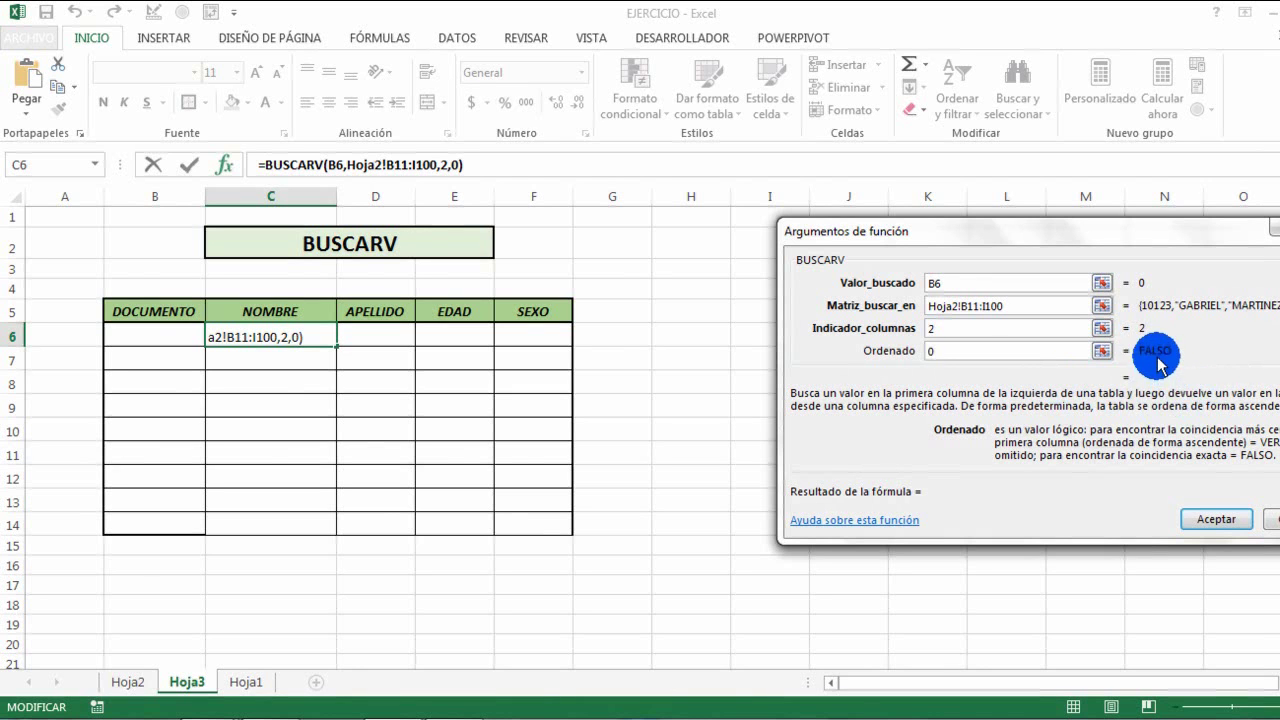
left_click(1200, 530)
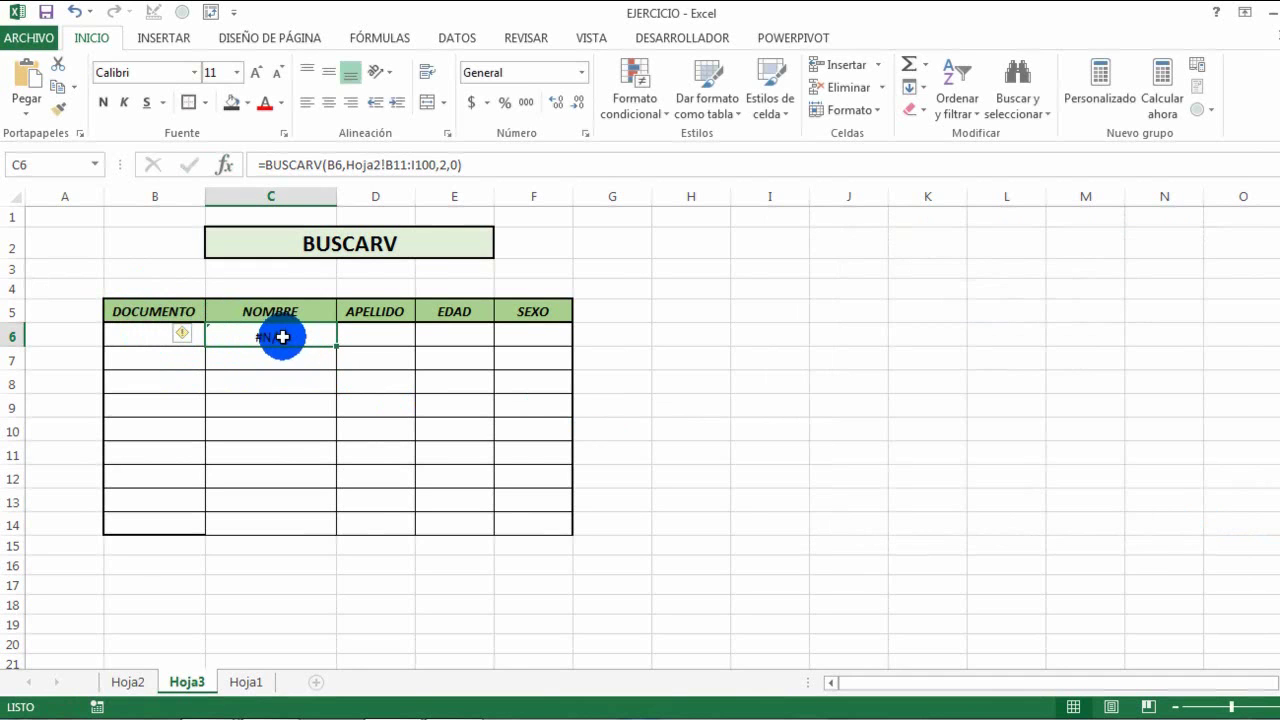
Step: Enter a child's document number in the DOCUMENTO cell B6
left_click(145, 334)
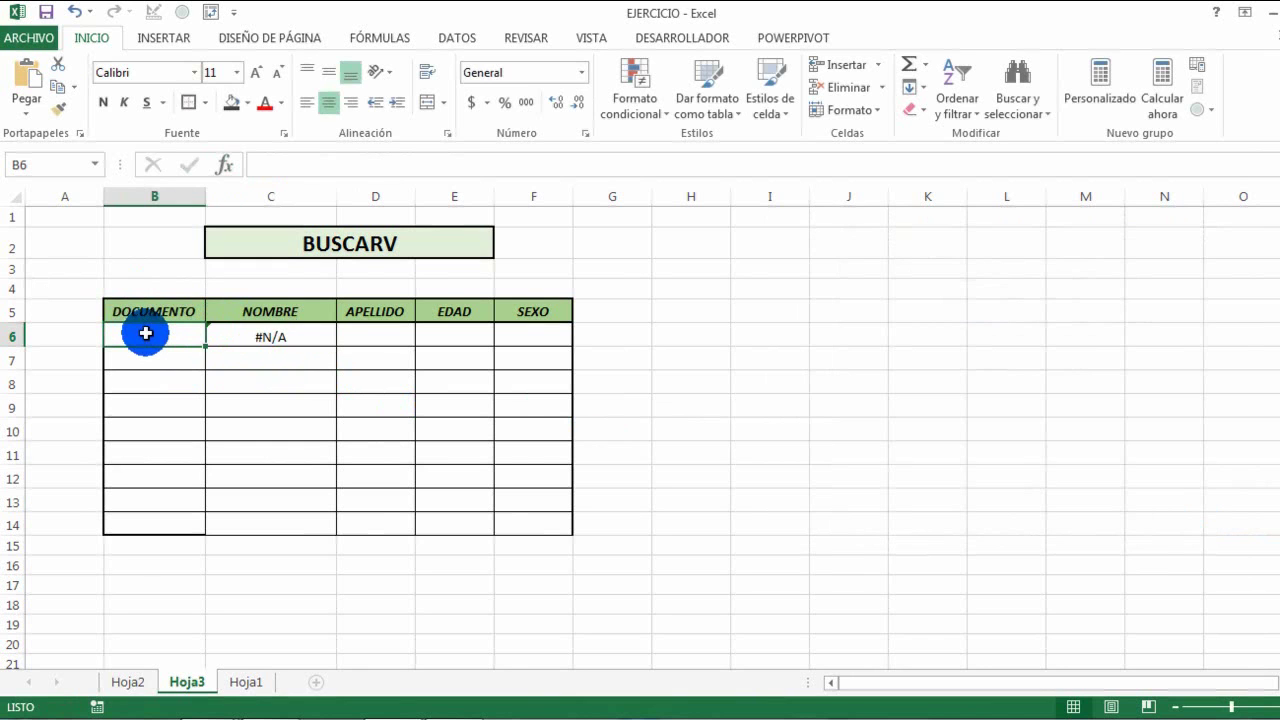
type("10163")
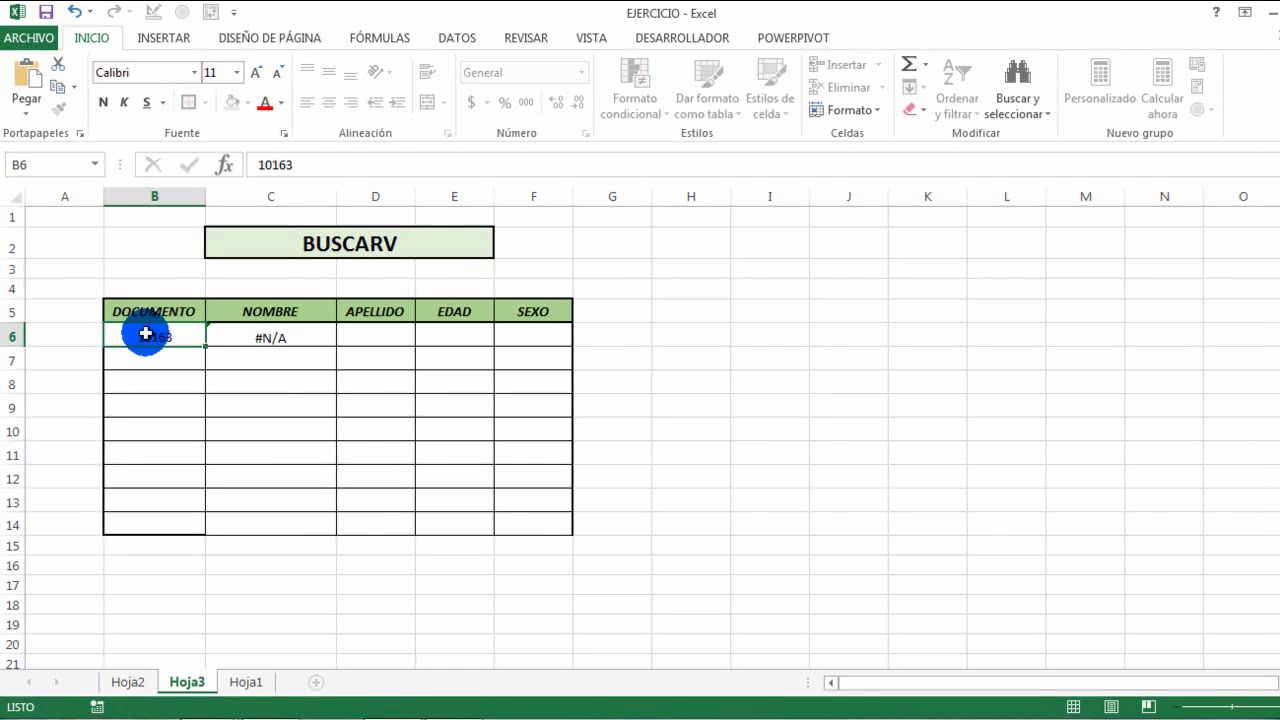
key("Return")
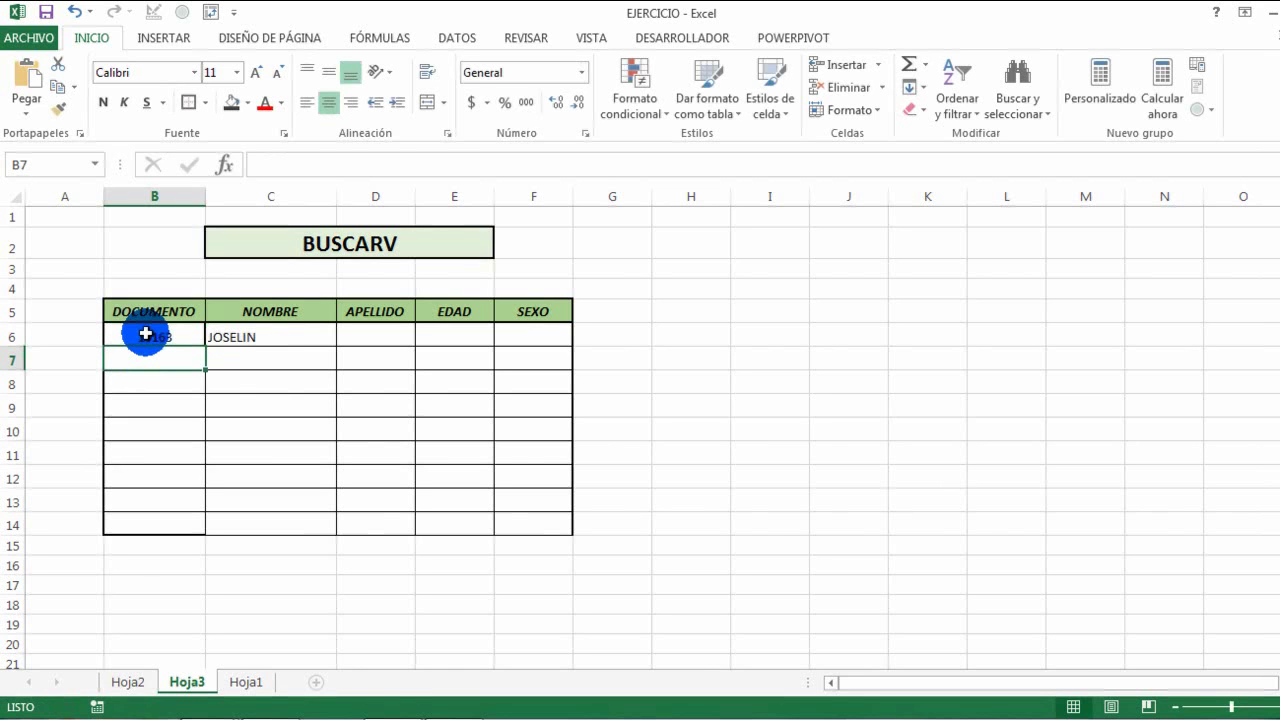
Step: Search for BUSCAR in the function list and insert the BUSCARV function in the APELLIDO cell D6
left_click(351, 334)
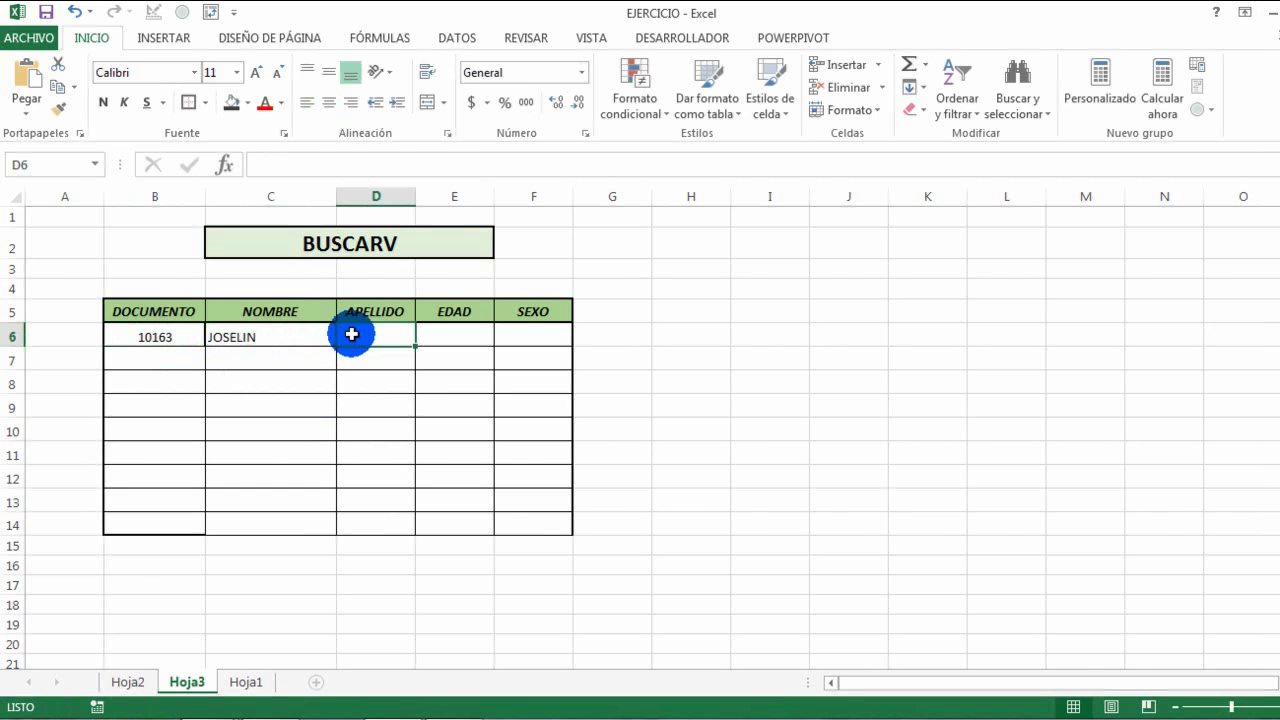
left_click(224, 165)
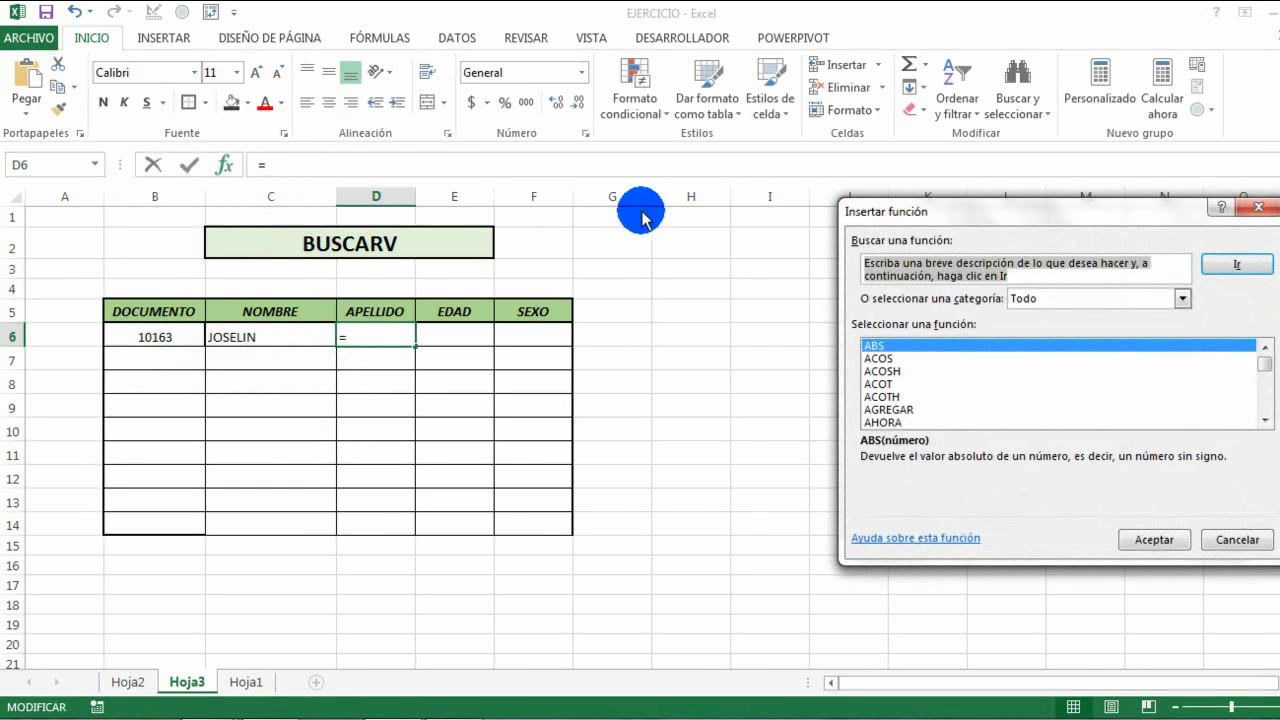
left_click(1087, 270)
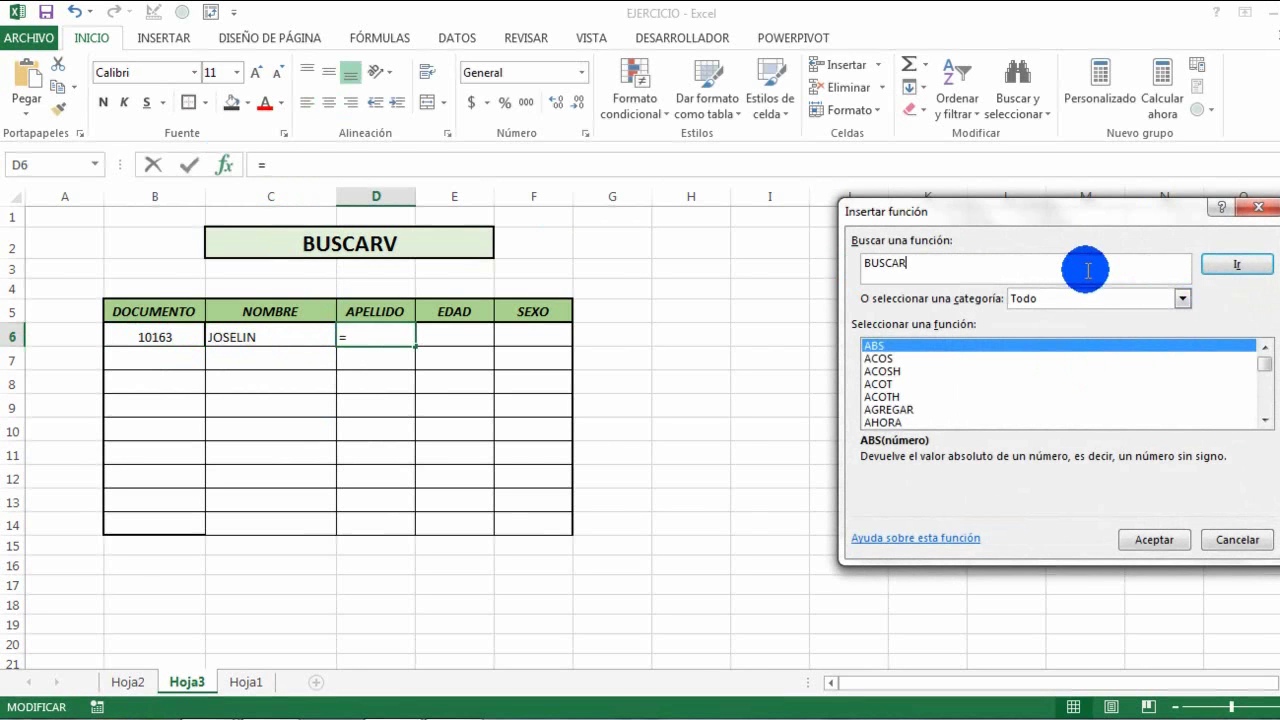
type("BUSCAR")
key("Return")
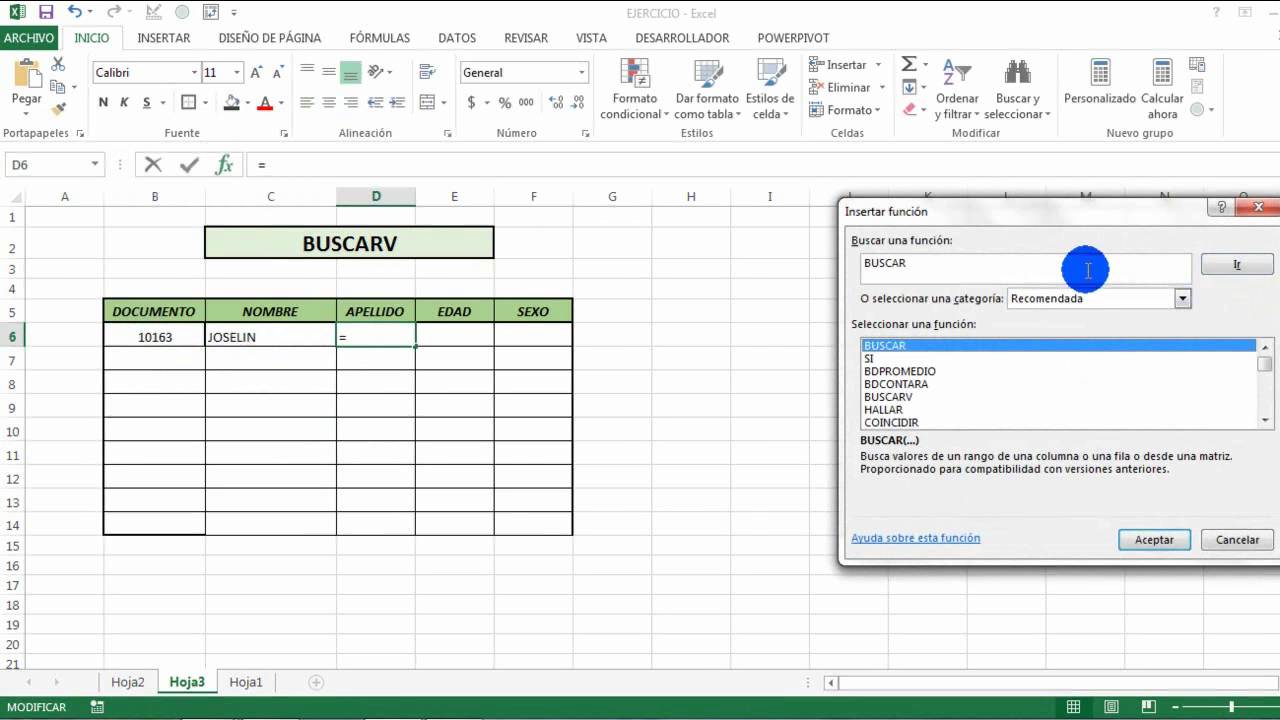
left_click(893, 397)
left_click(1155, 541)
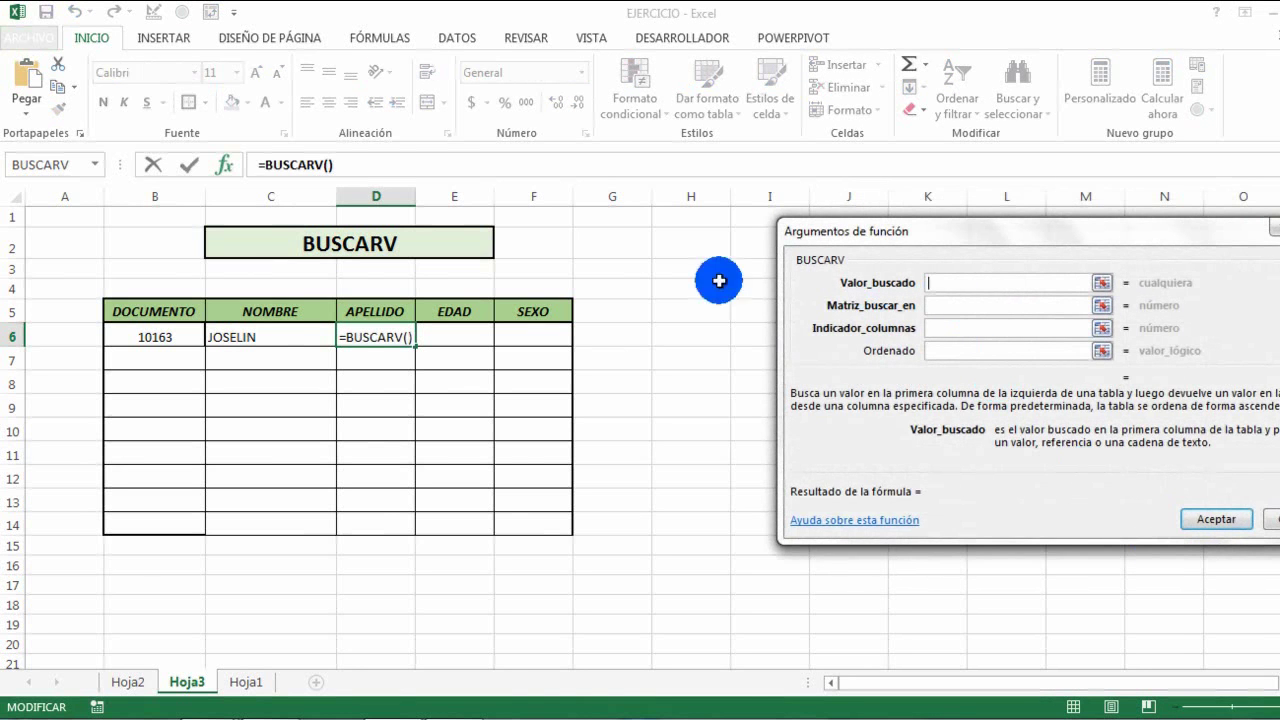
Step: For the APELLIDO formula, set Valor_buscado to B6 and Matriz_buscar_en to the data range Hoja2!B11:I100
left_click(181, 334)
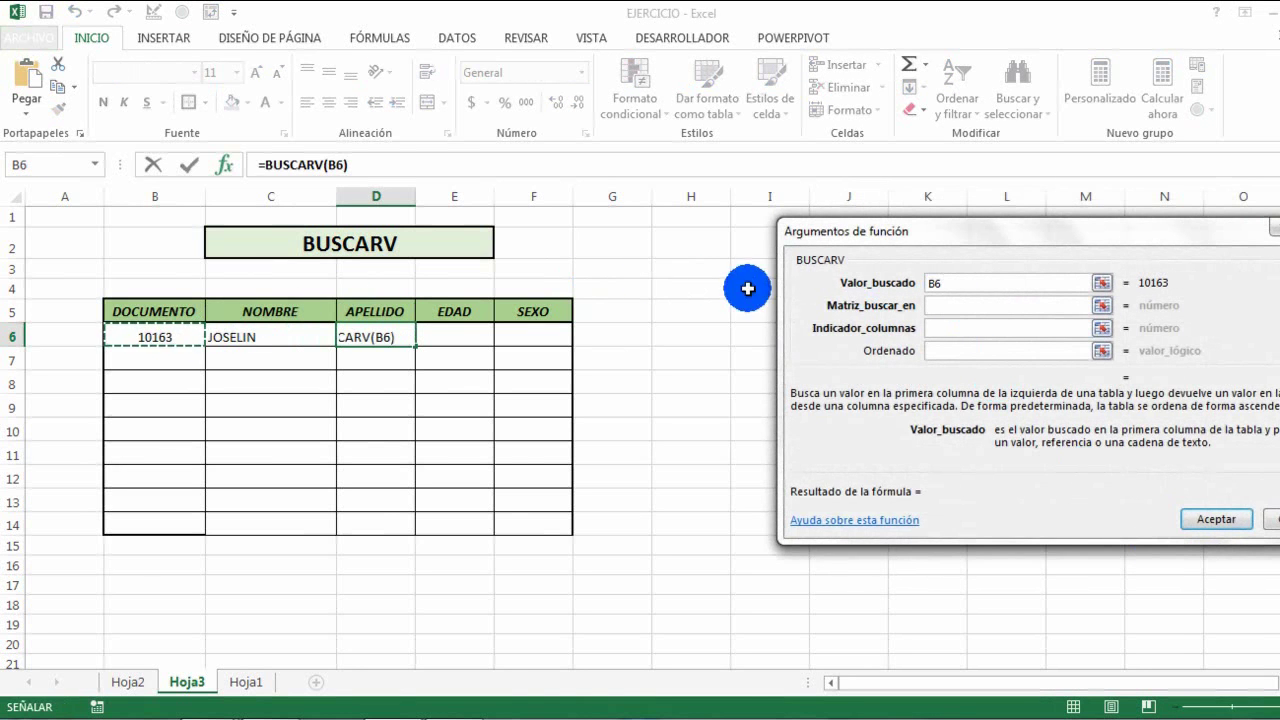
left_click(937, 305)
left_click(124, 684)
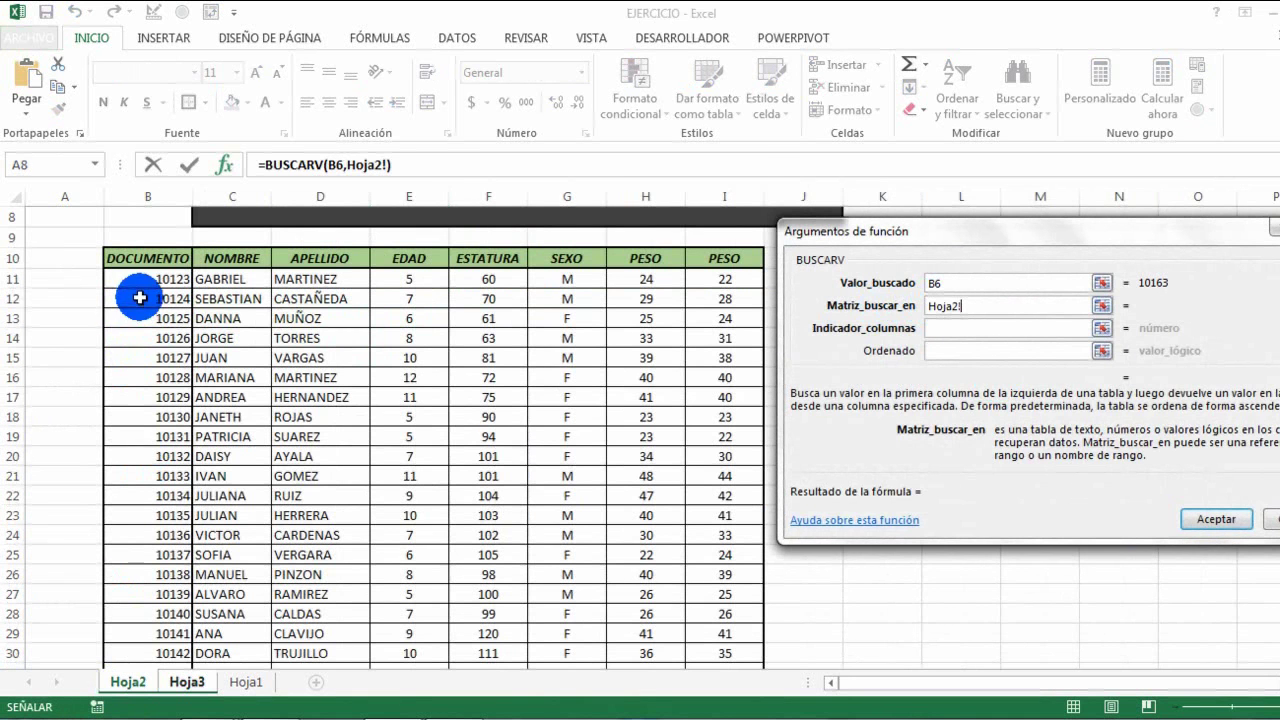
left_click_drag(152, 287, 706, 634)
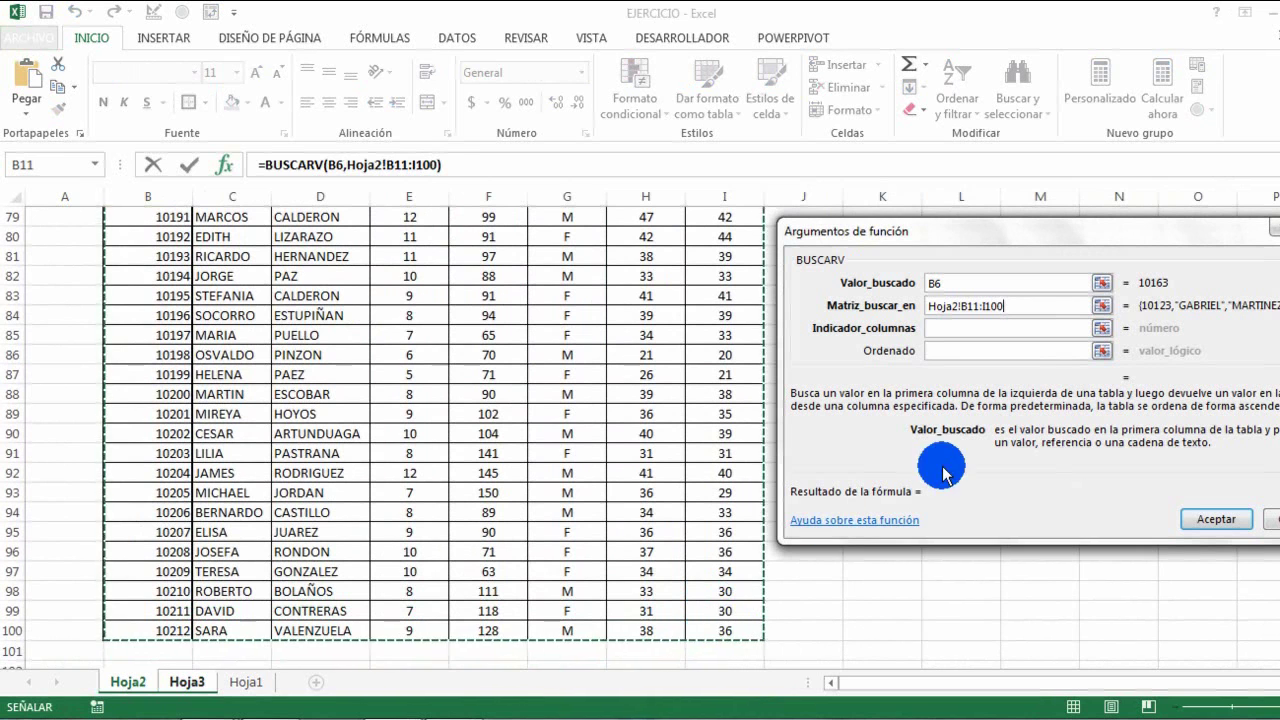
Step: Check the Hoja2 column order, set Indicador_columnas to 3 for APELLIDO and Ordenado to 0, and complete the D6 formula
left_click(960, 333)
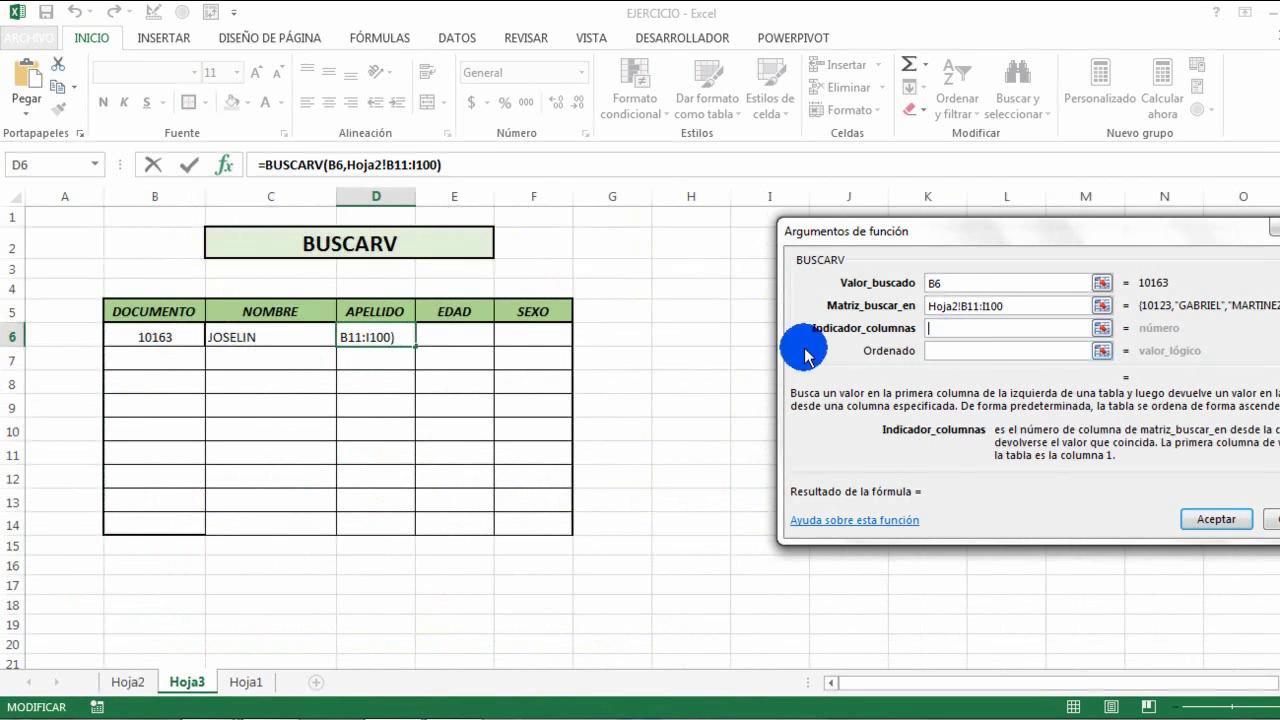
left_click(130, 680)
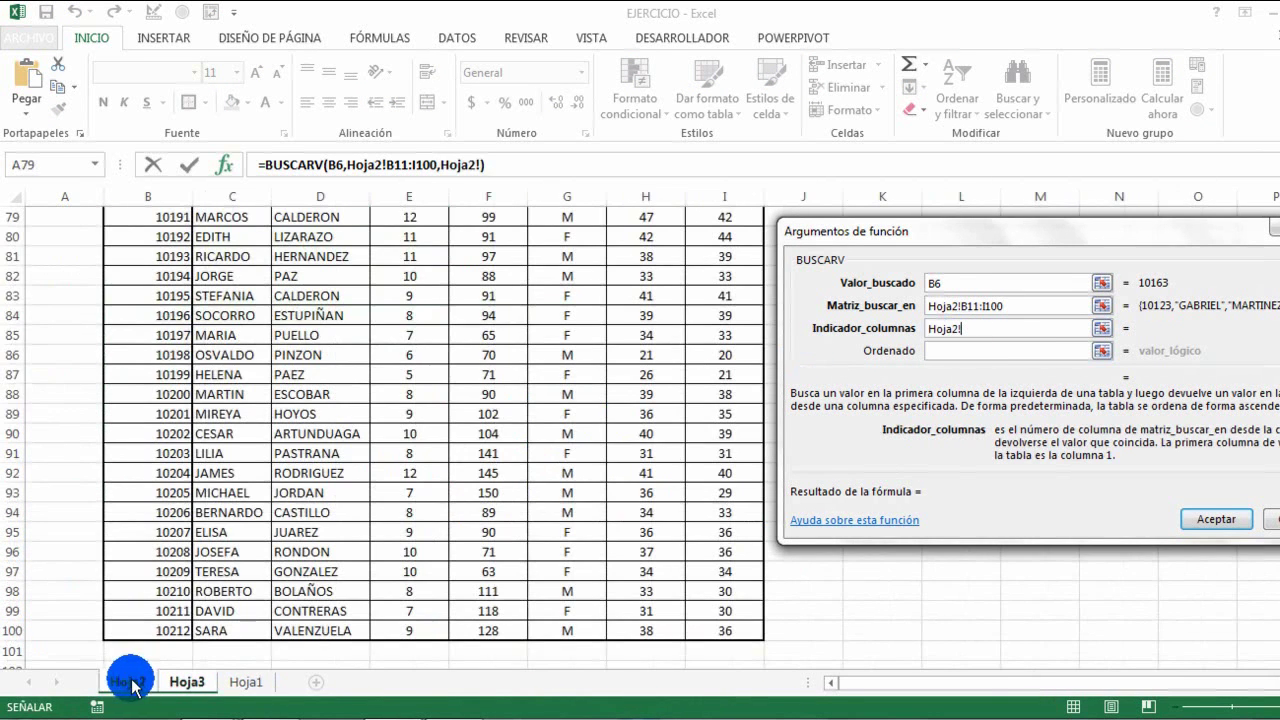
scroll(64, 400, "up", 16)
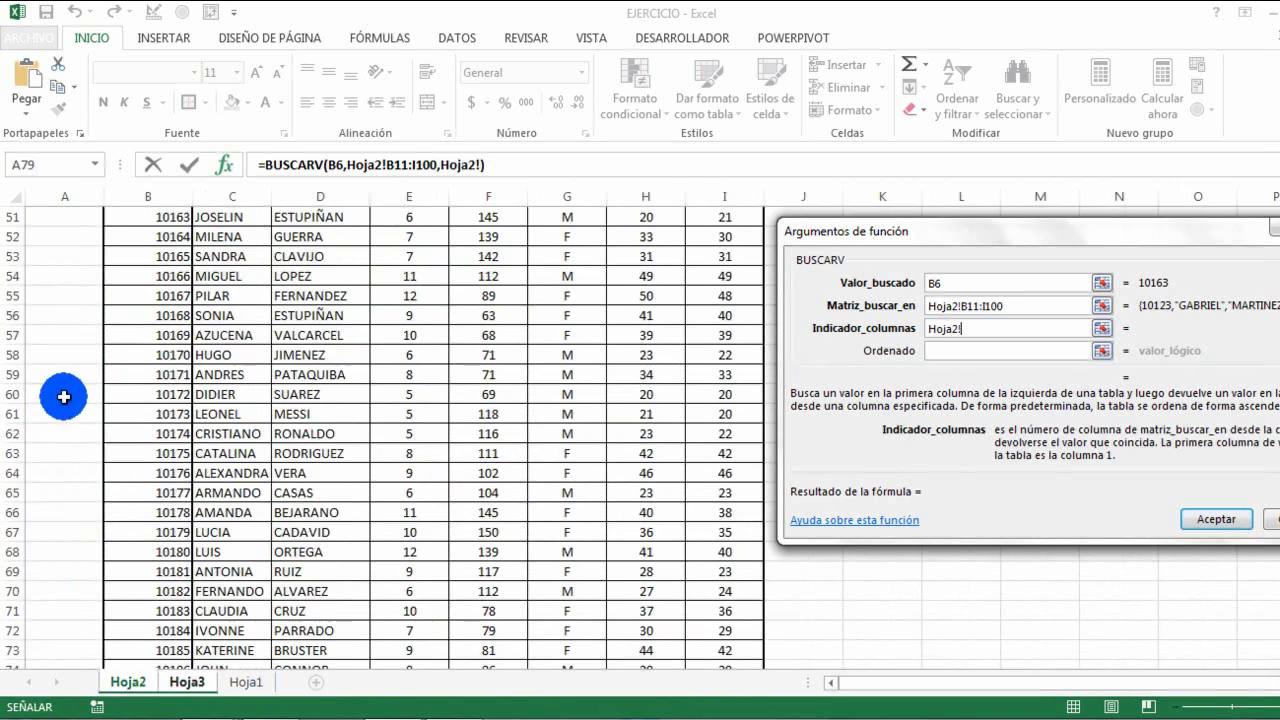
scroll(64, 397, "up", 9)
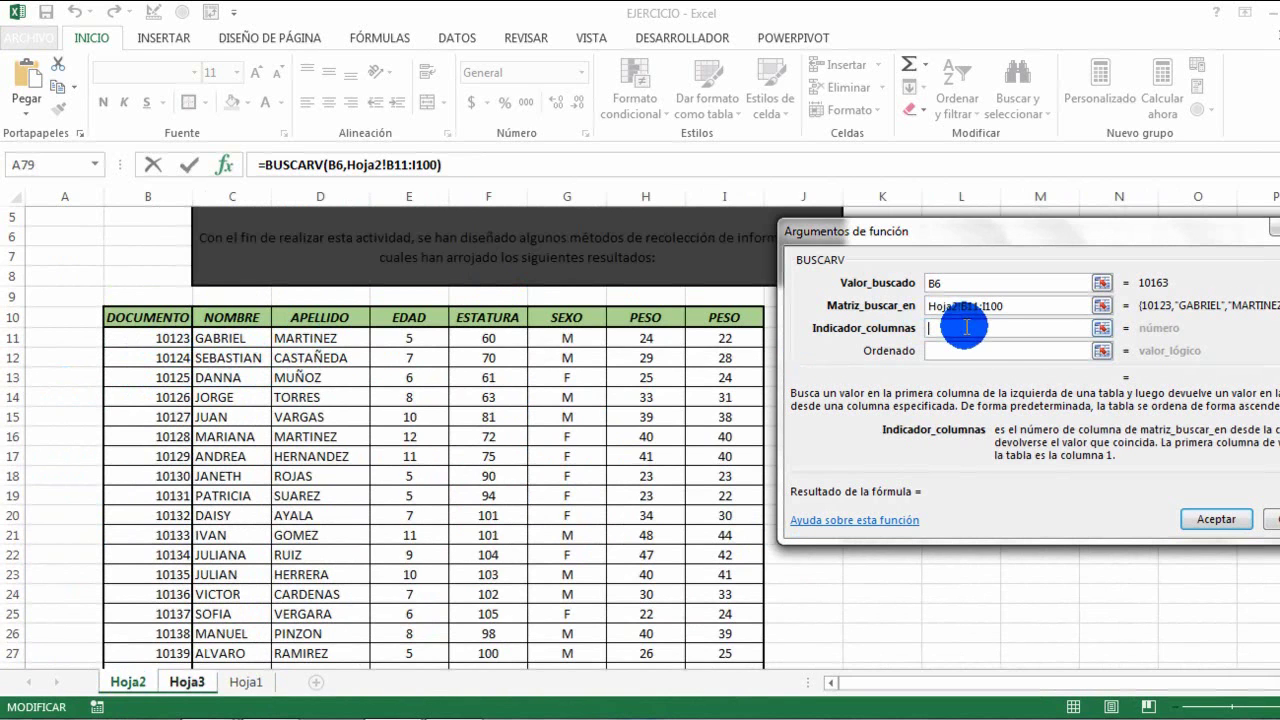
type("3")
left_click(974, 351)
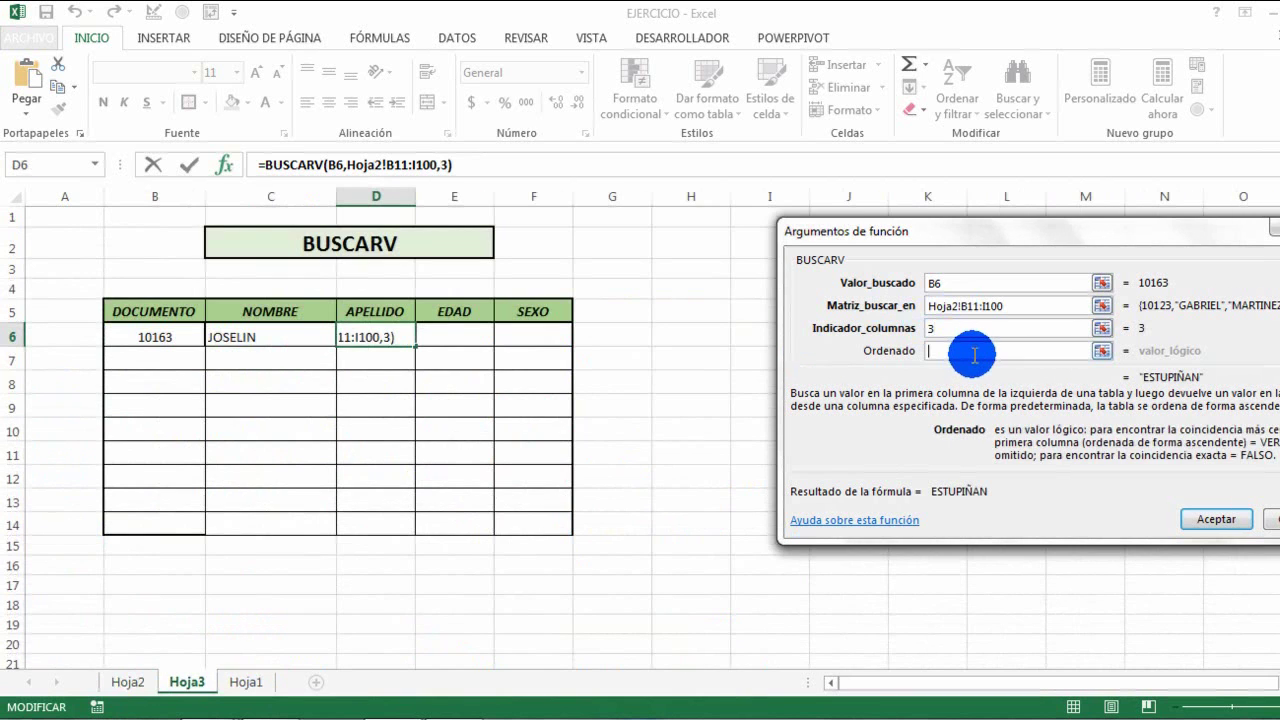
type("0")
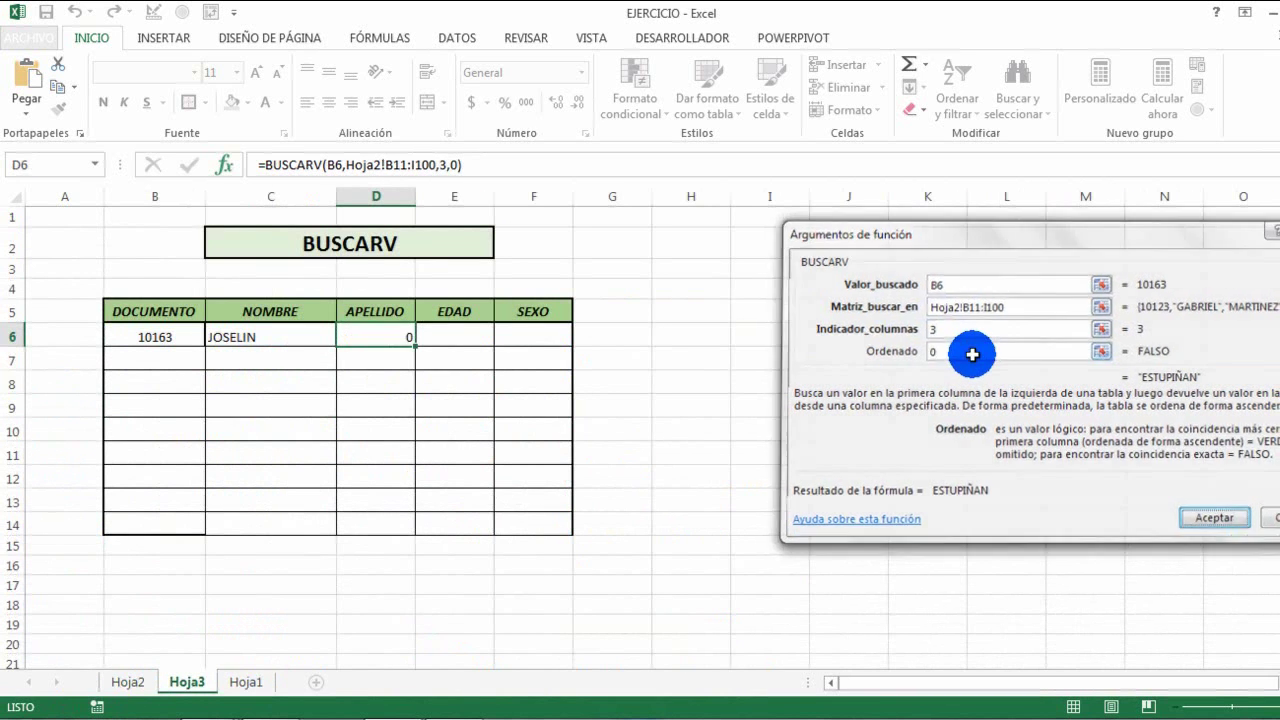
key("Return")
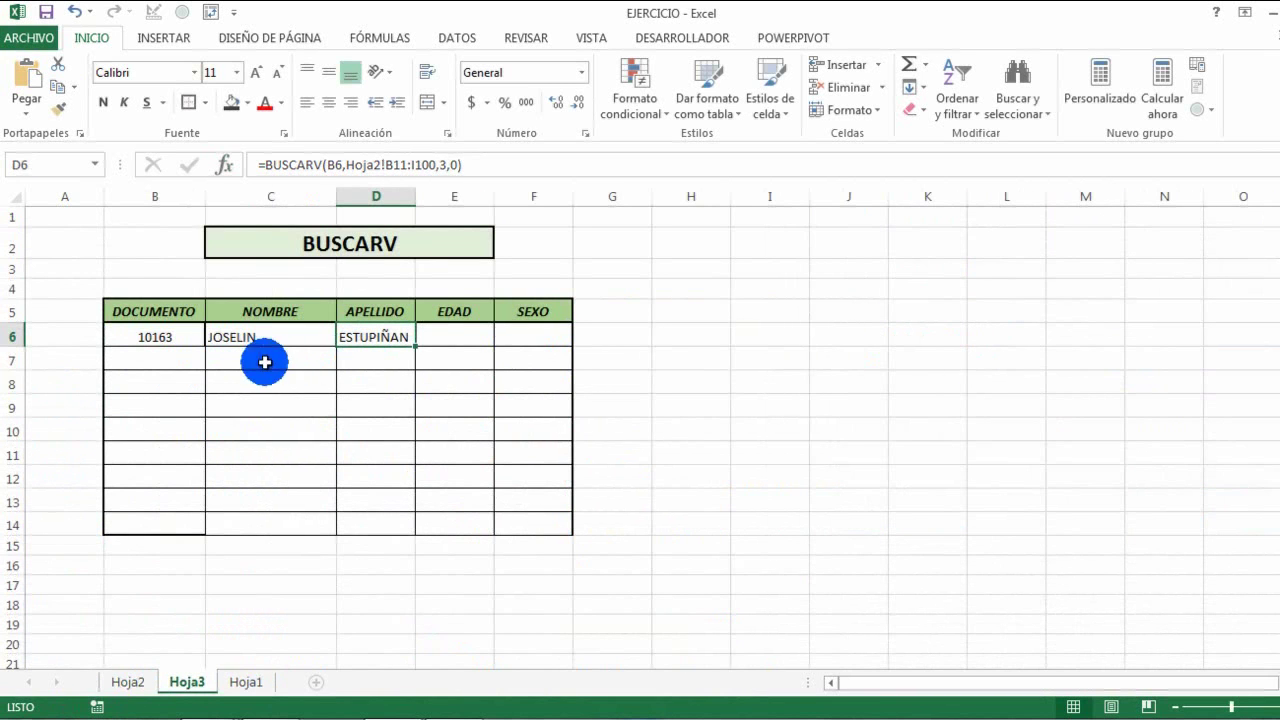
Step: Begin a BUSCARV formula directly in the EDAD cell E6 with B6 as the lookup value
left_click(477, 334)
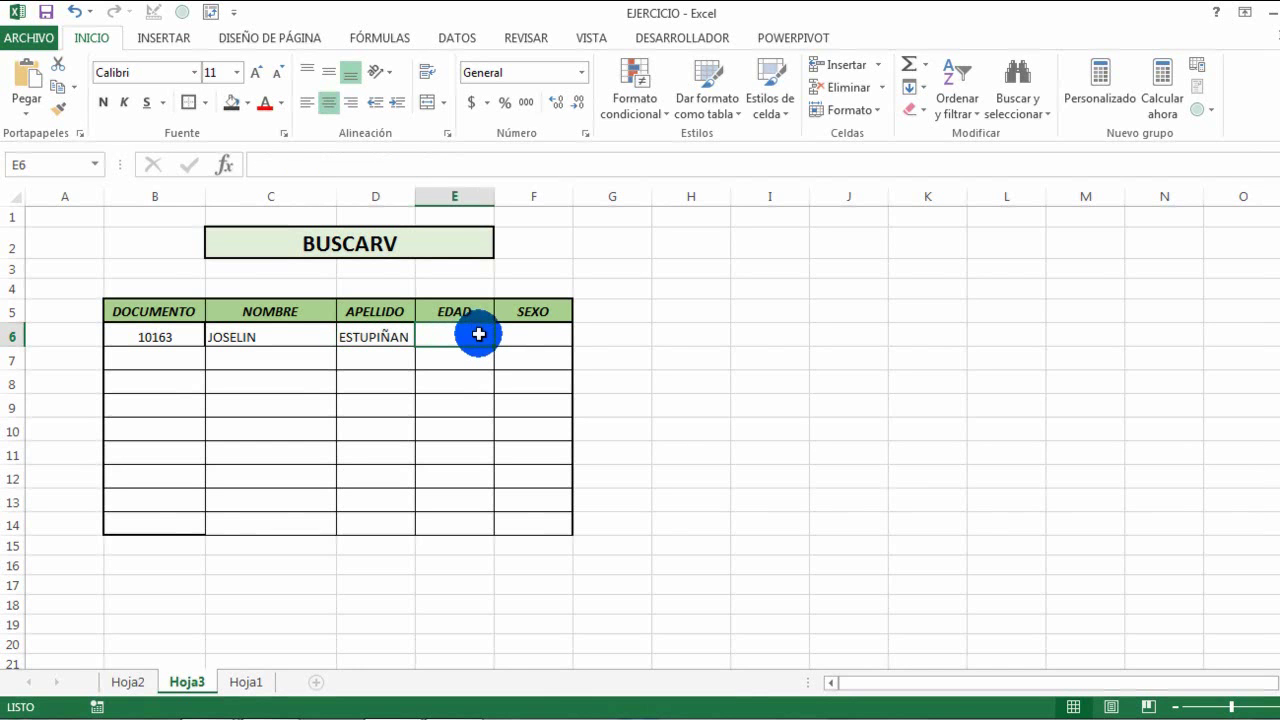
type("=")
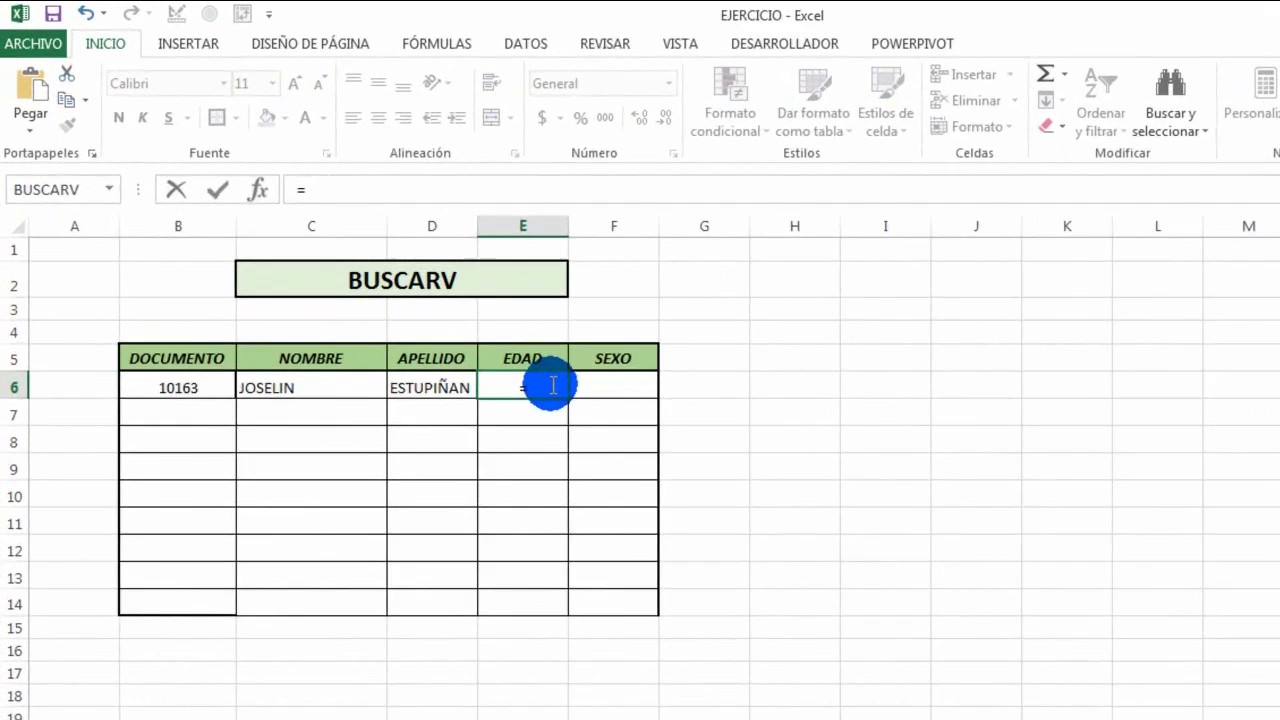
type("BYS")
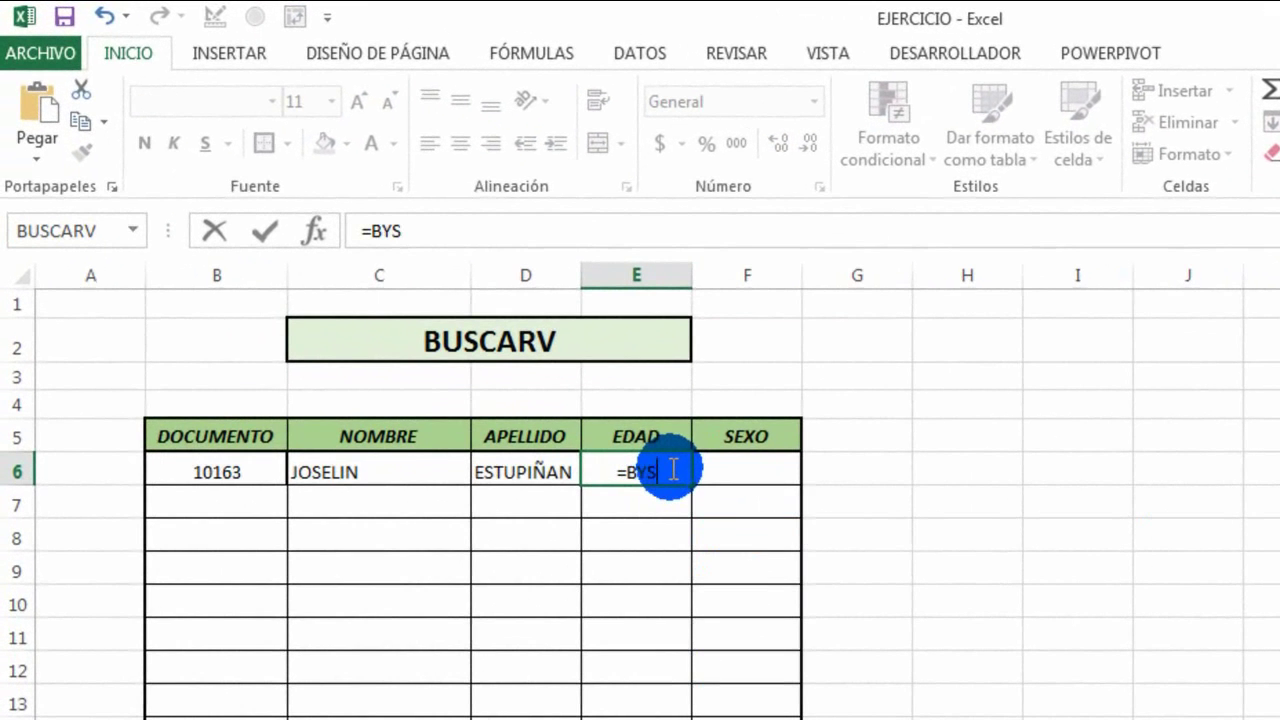
key("BackSpace")
key("BackSpace")
type("US")
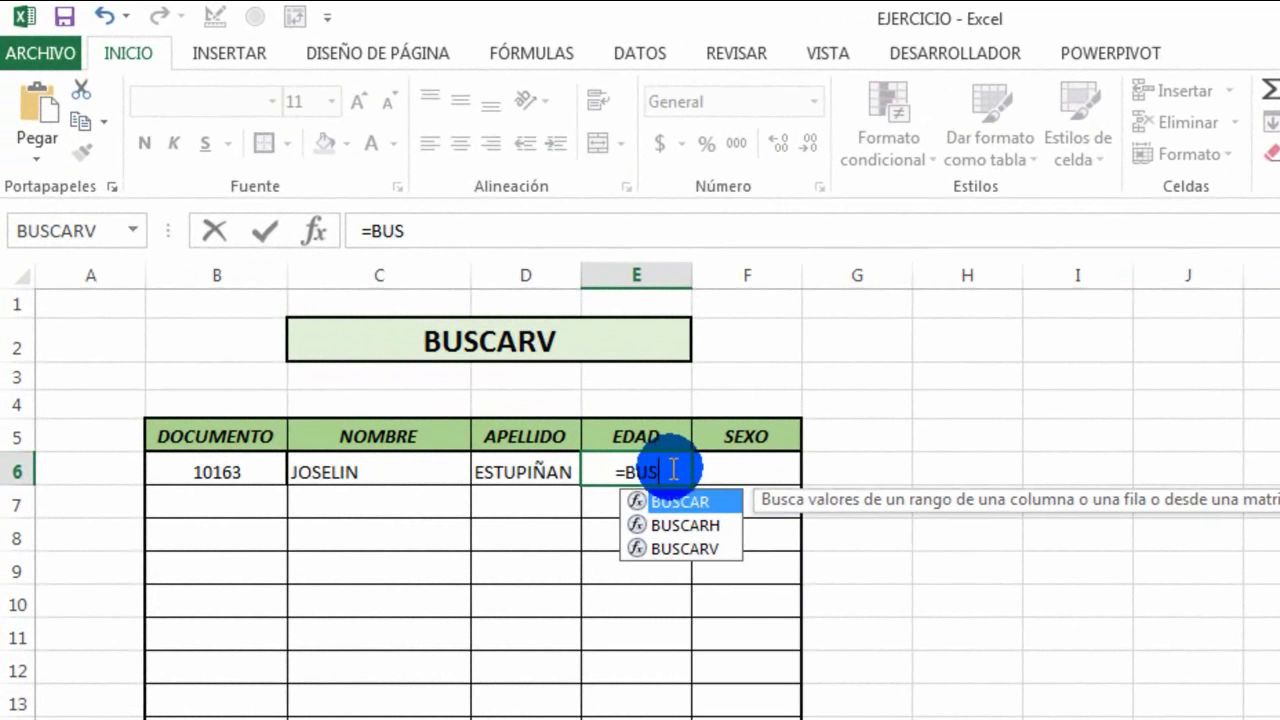
type("CARV")
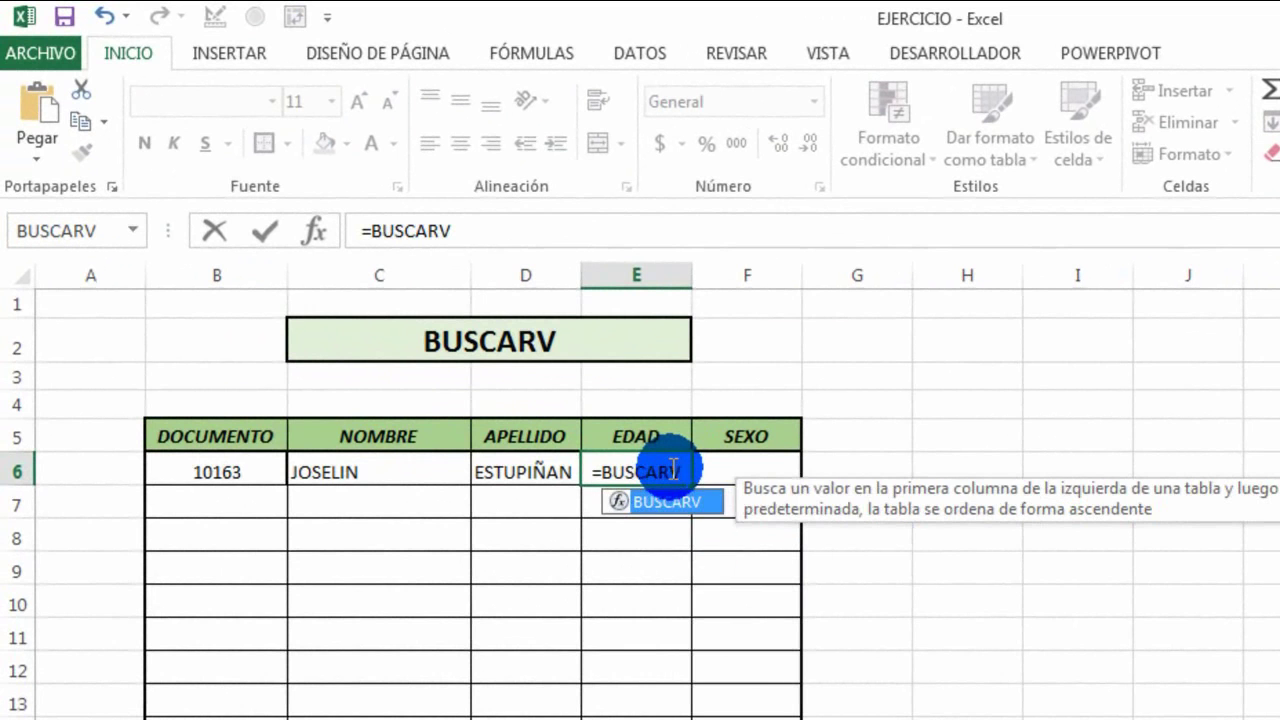
type("(")
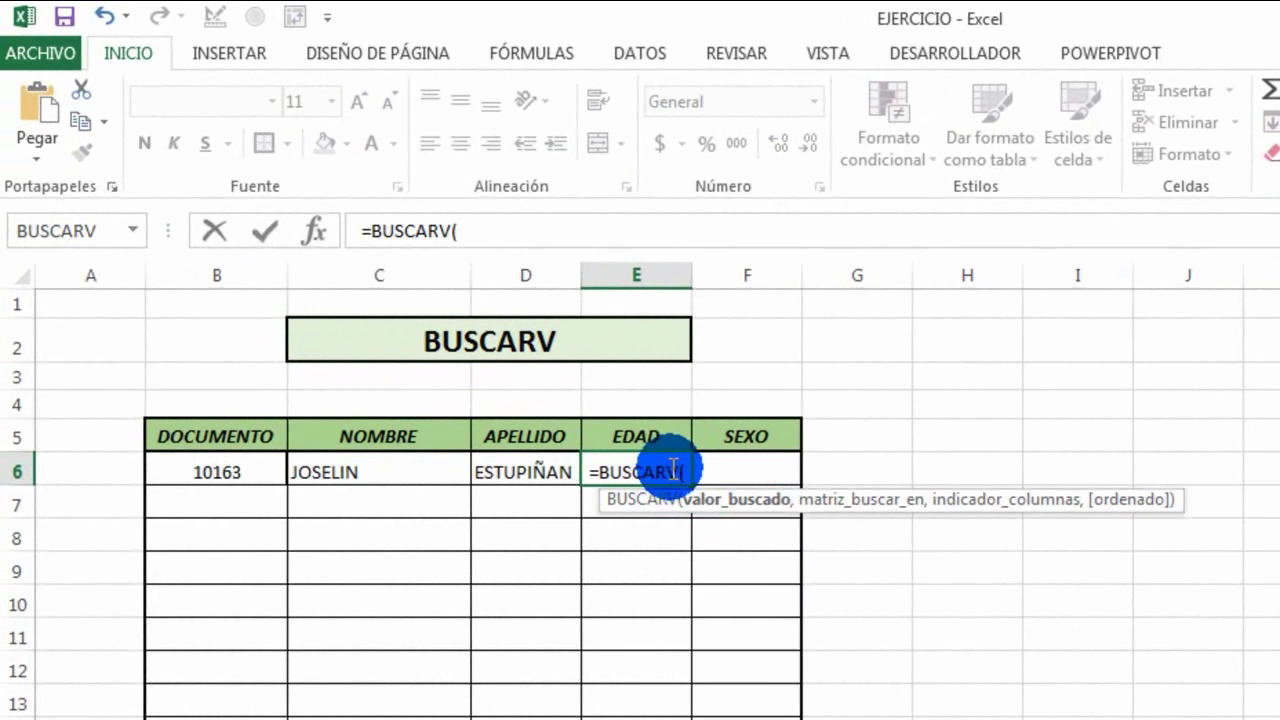
left_click(240, 485)
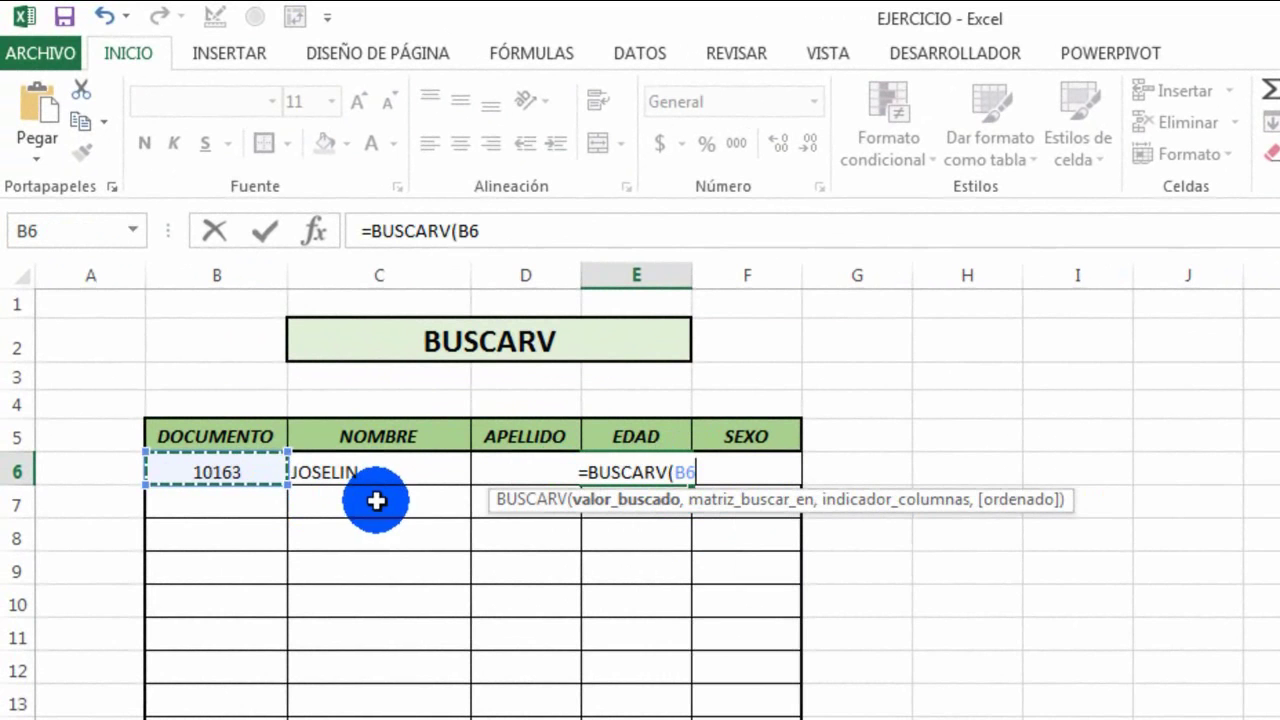
Step: Add the Hoja2 data range B11:I100 as the matriz_buscar_en argument of the EDAD formula
type(",")
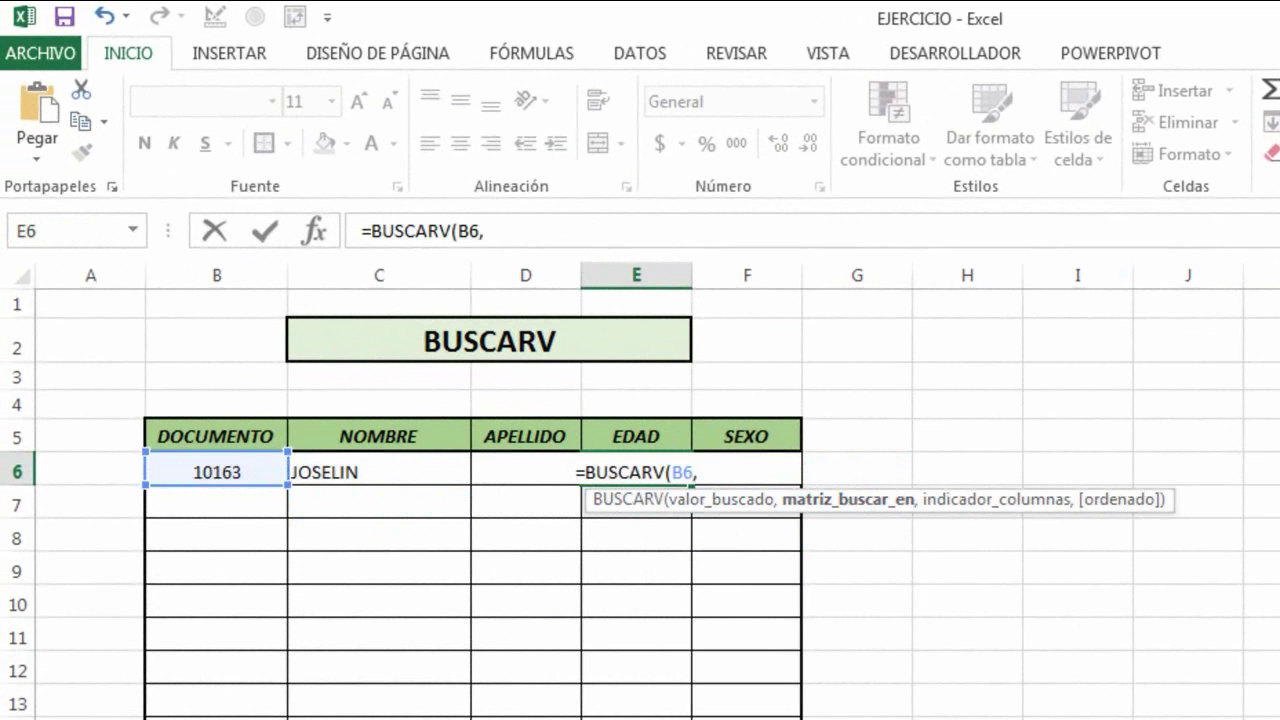
key("ctrl+Page_Down")
left_click_drag(233, 472, 1010, 719)
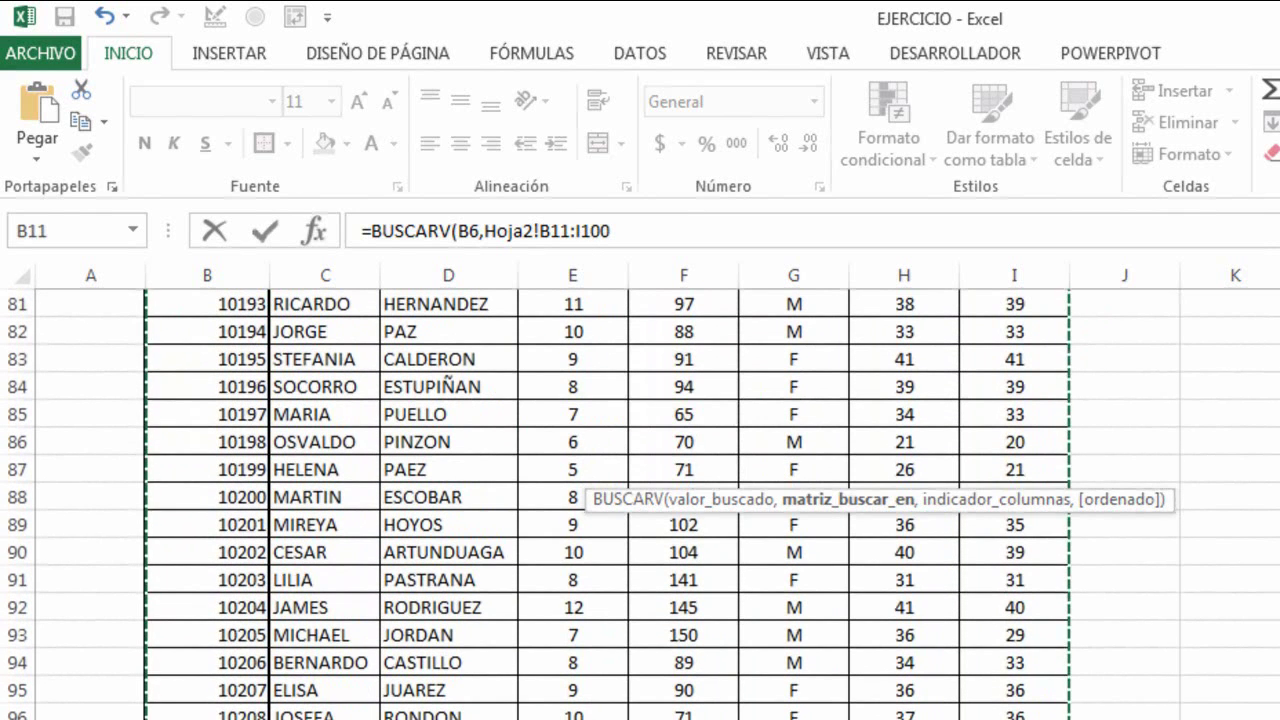
type(",")
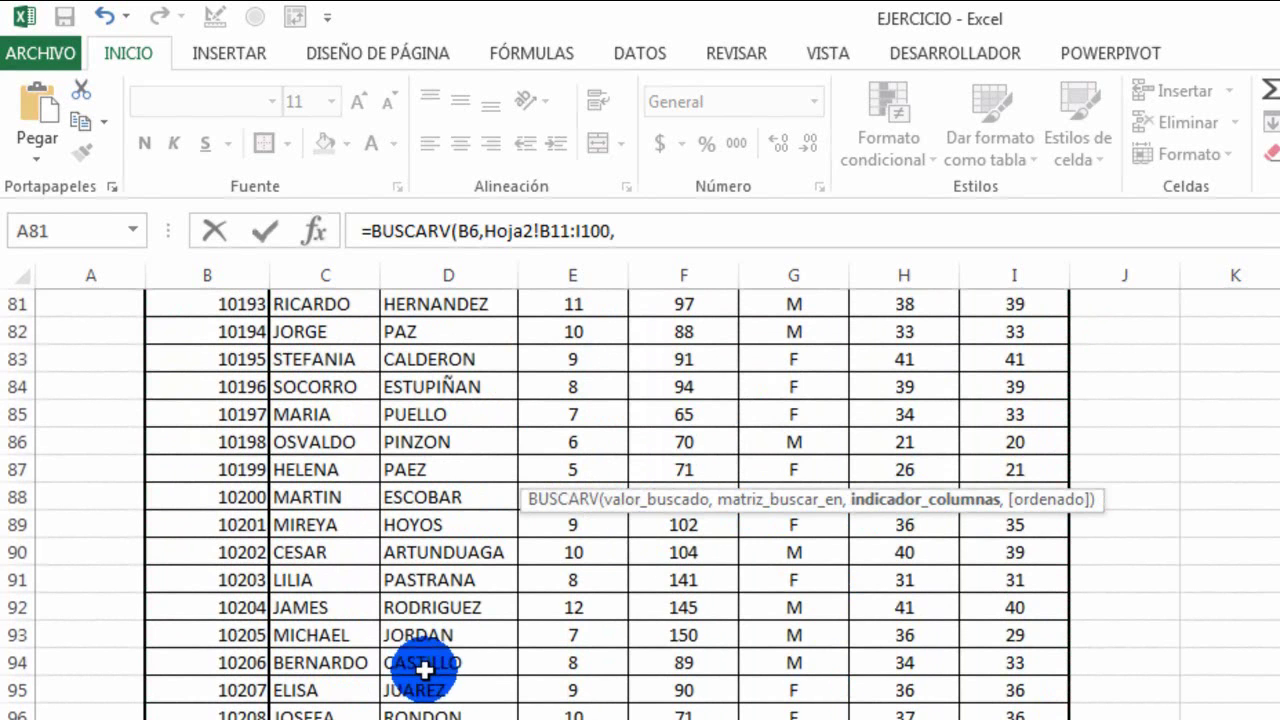
Step: Check the EDAD column's position in the Hoja2 table, then complete the E6 formula with column index 4 and 0 for exact match
scroll(425, 665, "up", 16)
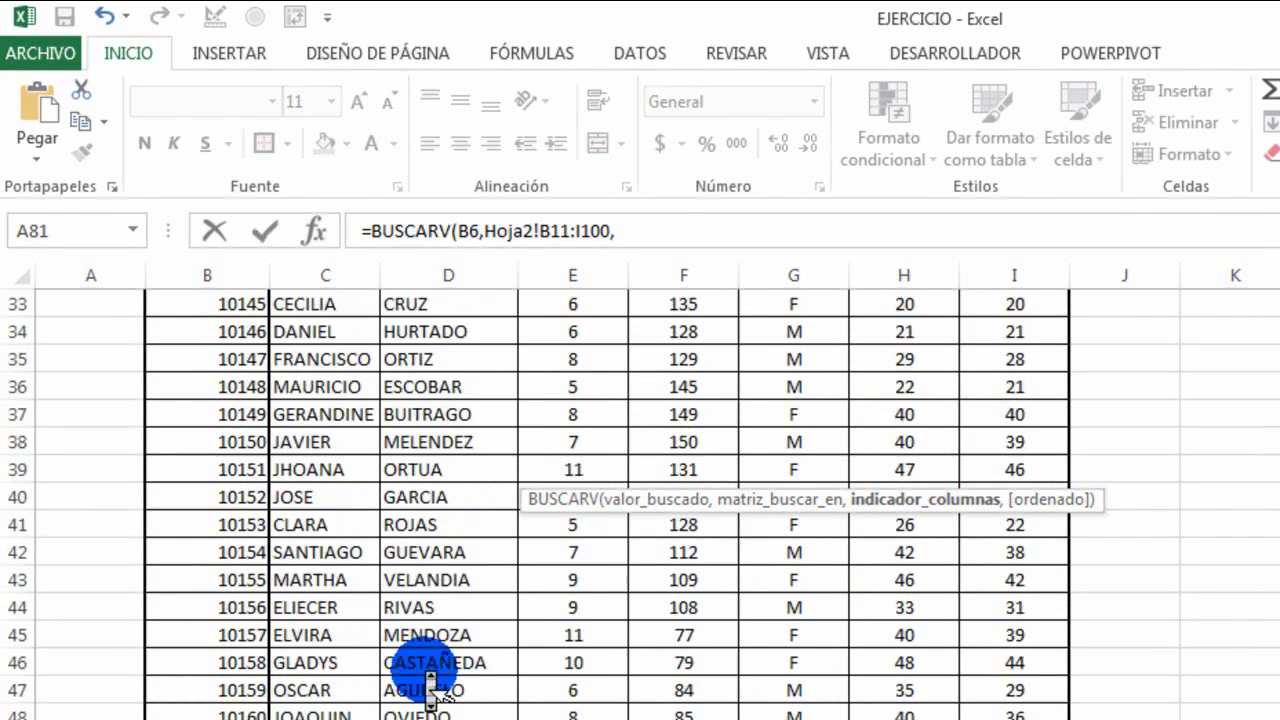
scroll(428, 680, "up", 11)
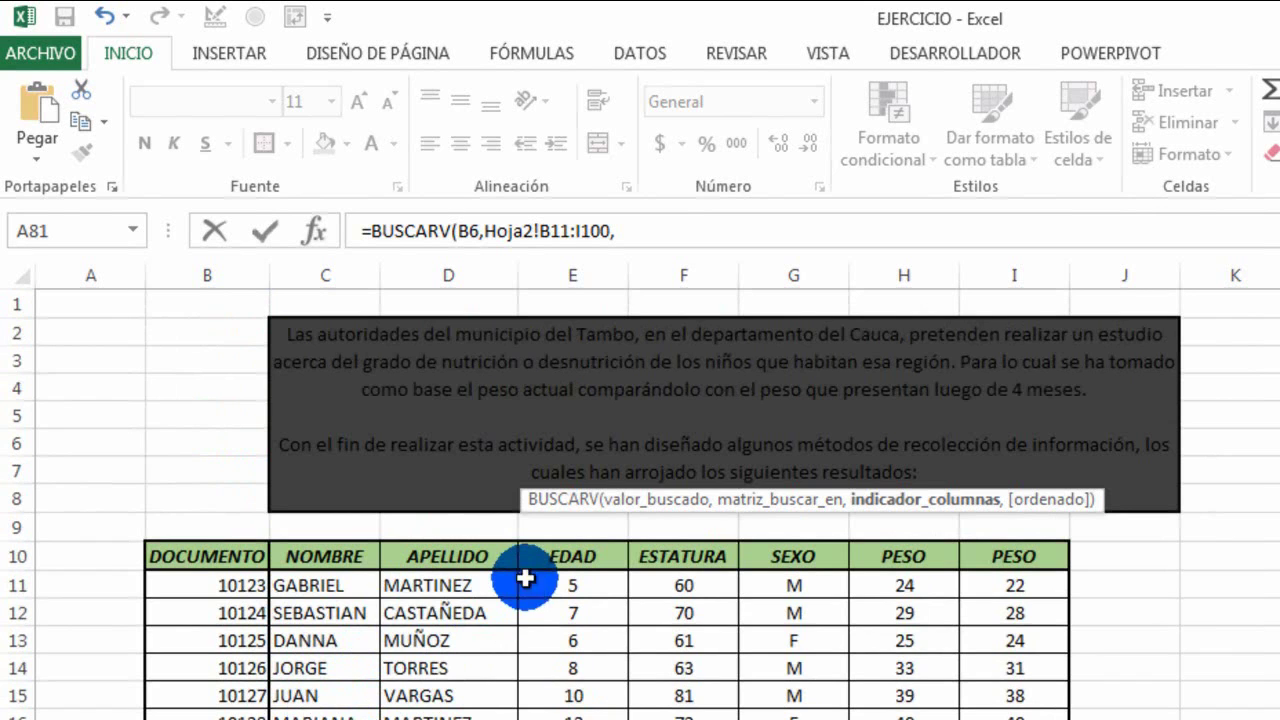
type("4")
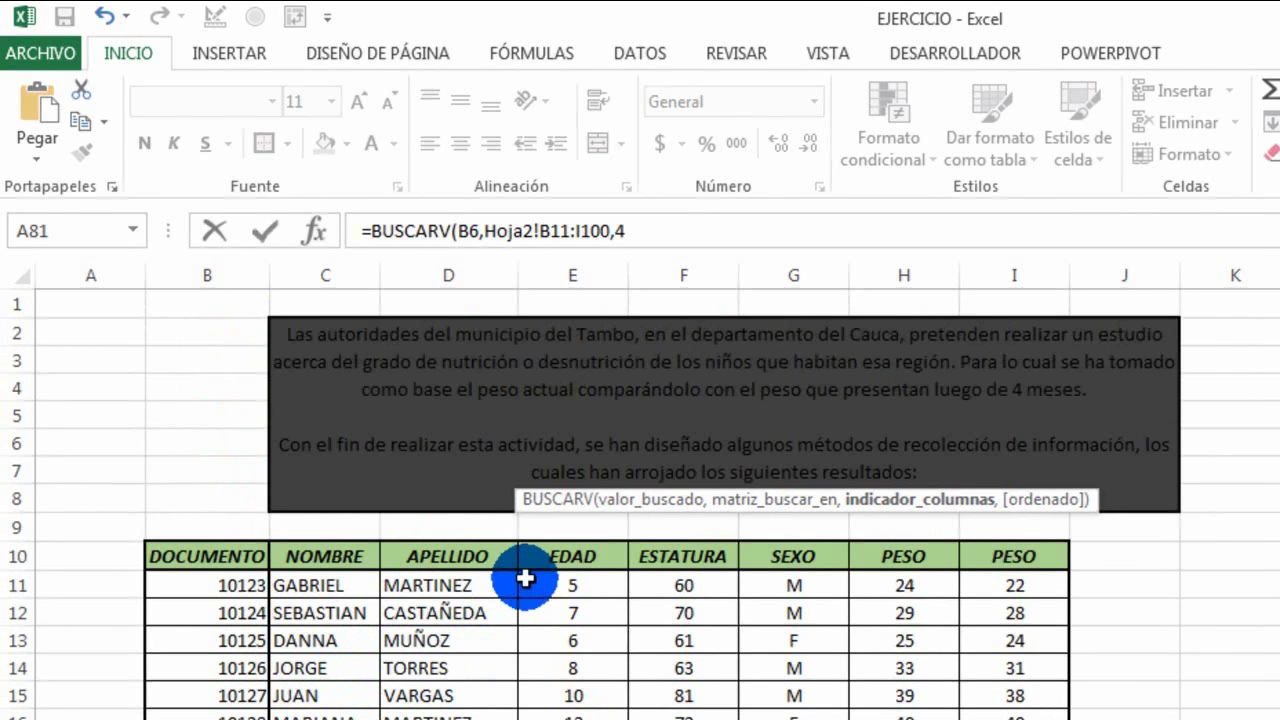
type(",")
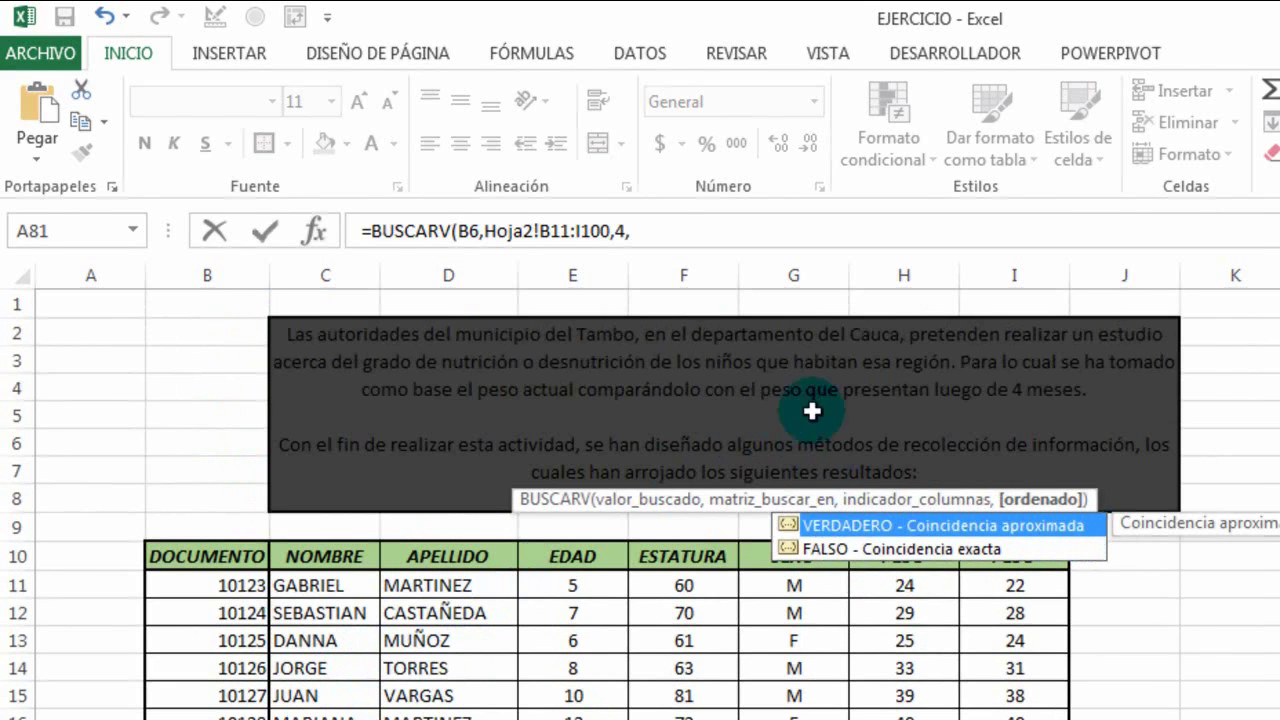
type("0")
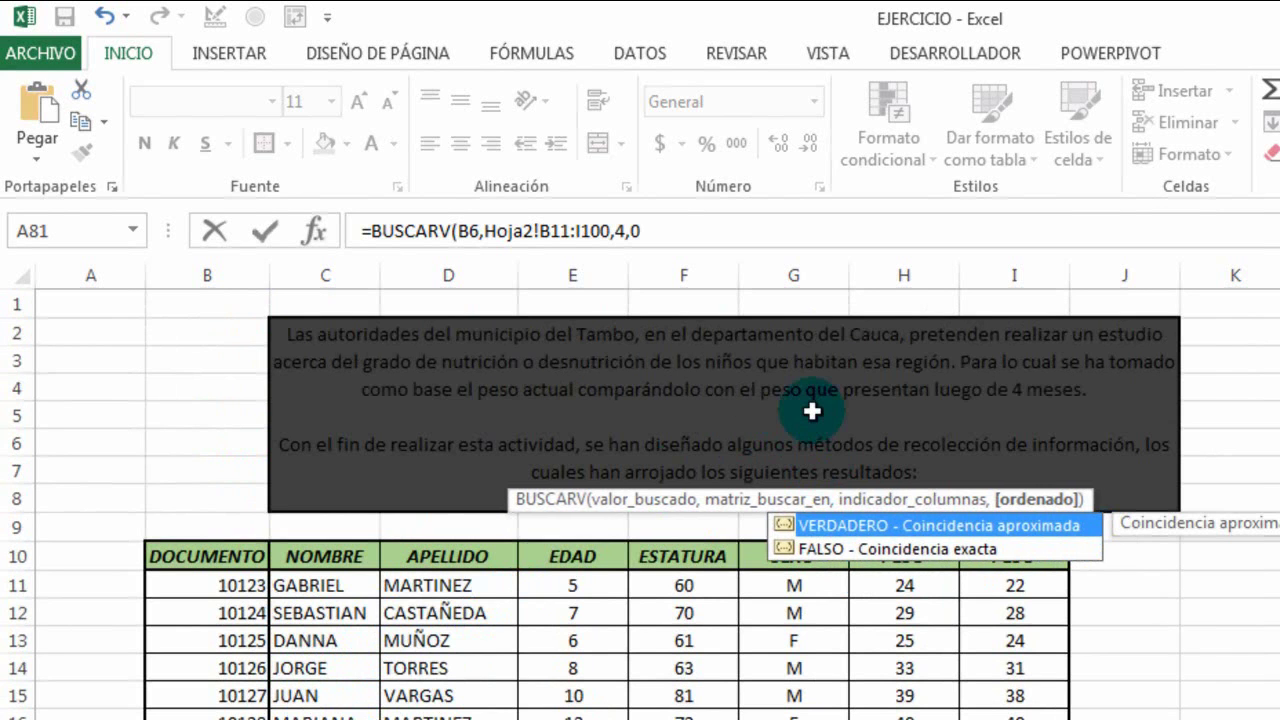
type(")")
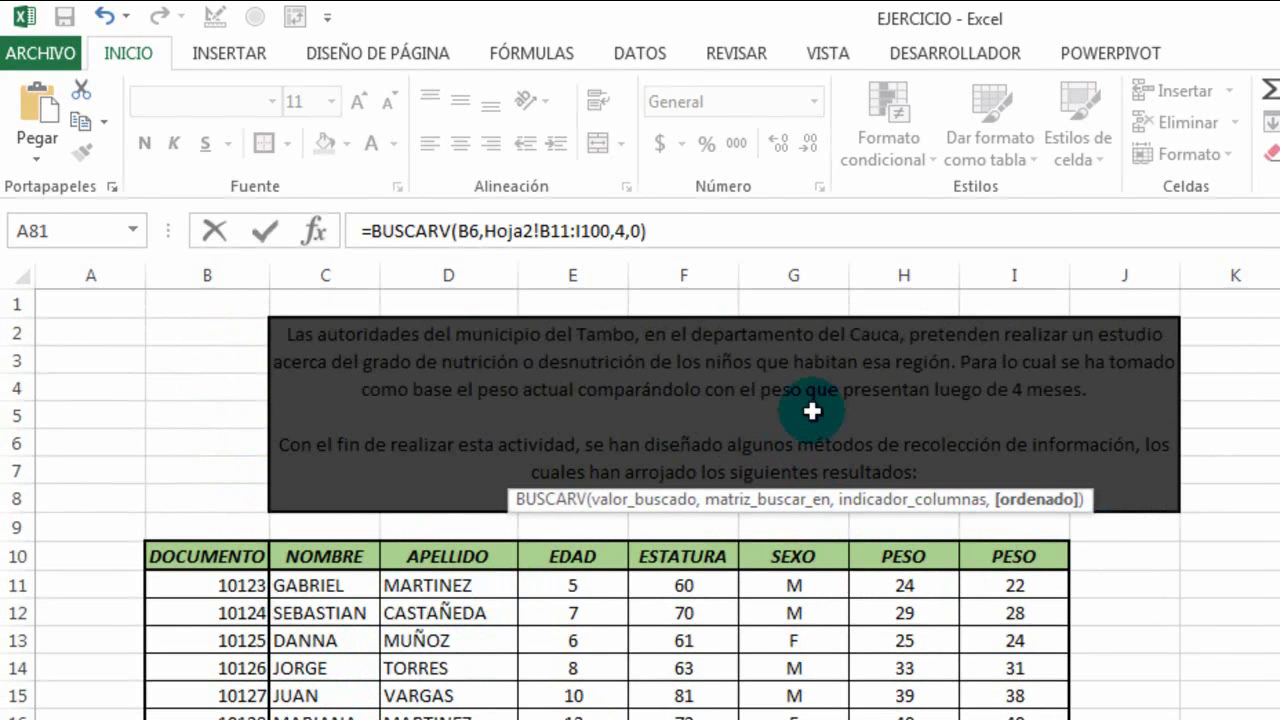
key("Return")
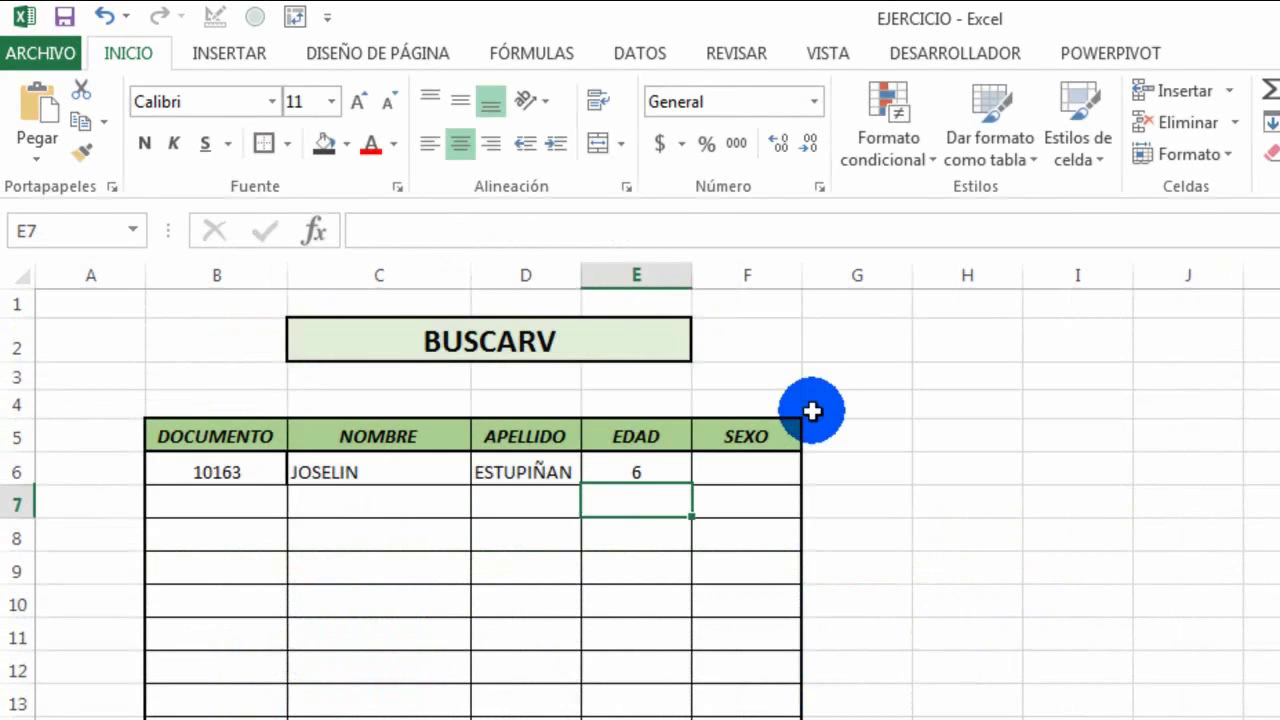
Step: Begin a BUSCARV formula directly in the SEXO cell F6 with B6 as the lookup value
left_click(724, 465)
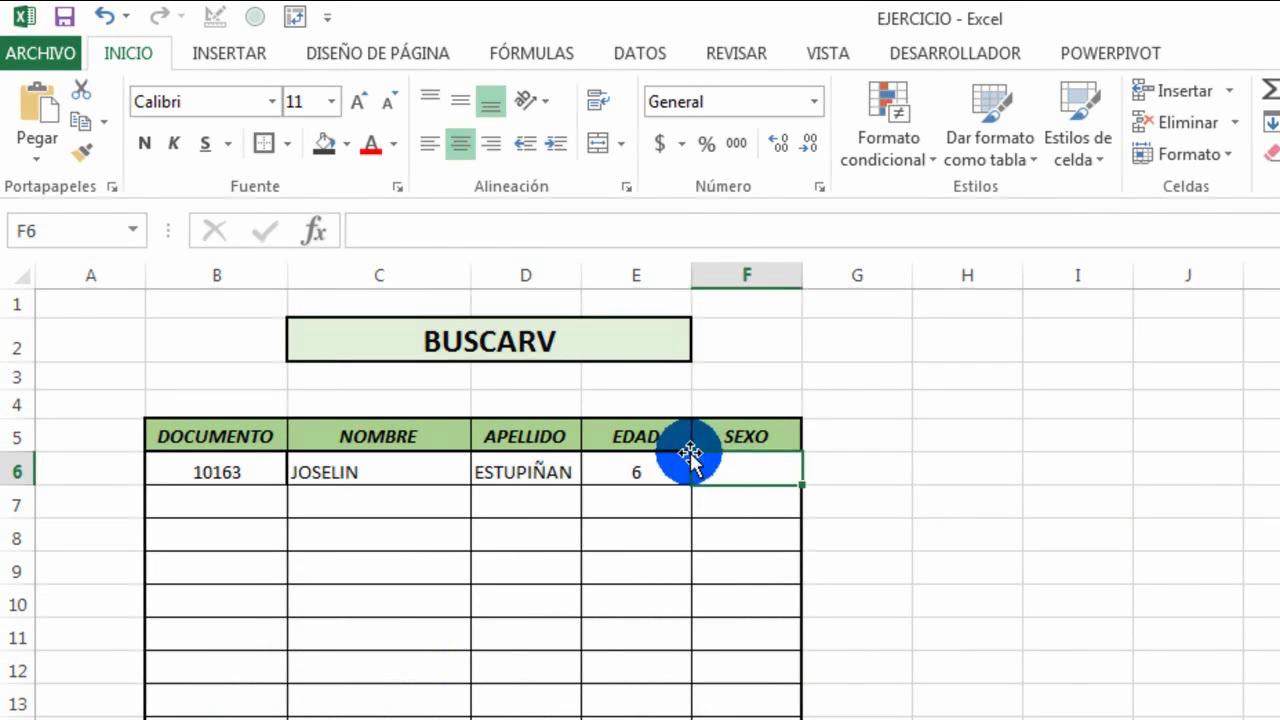
type("=")
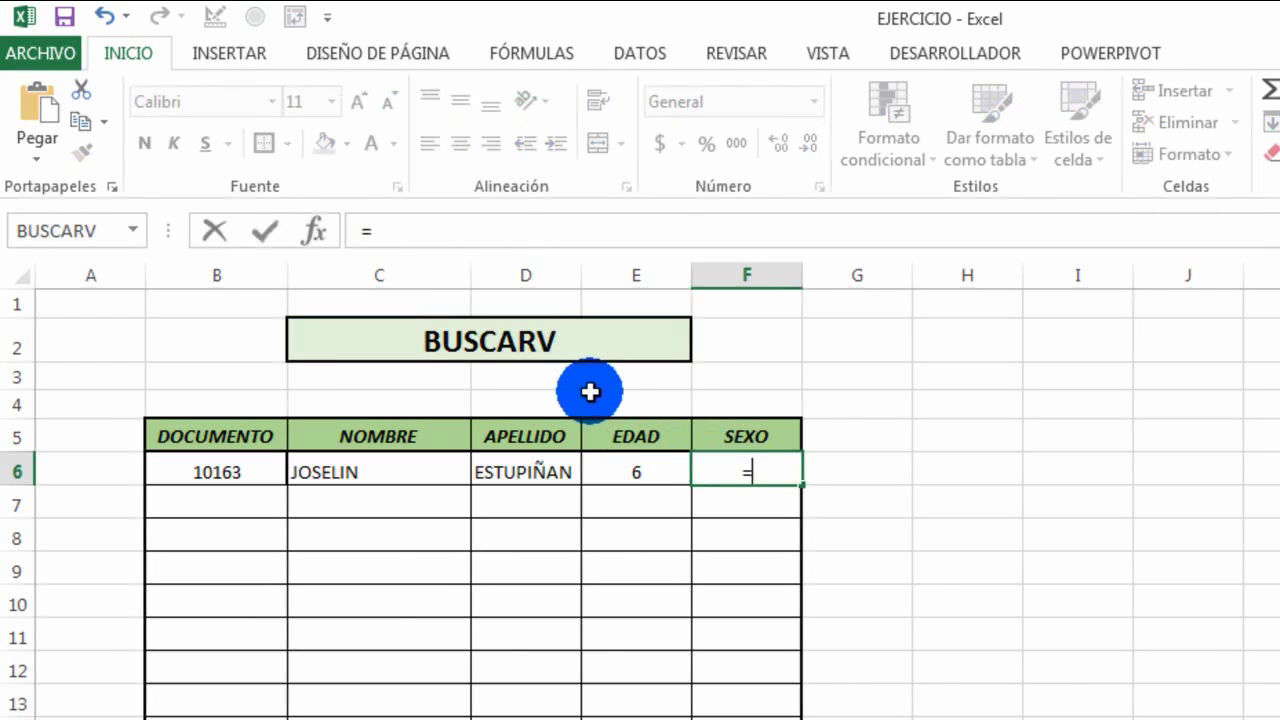
type("BUSCAR")
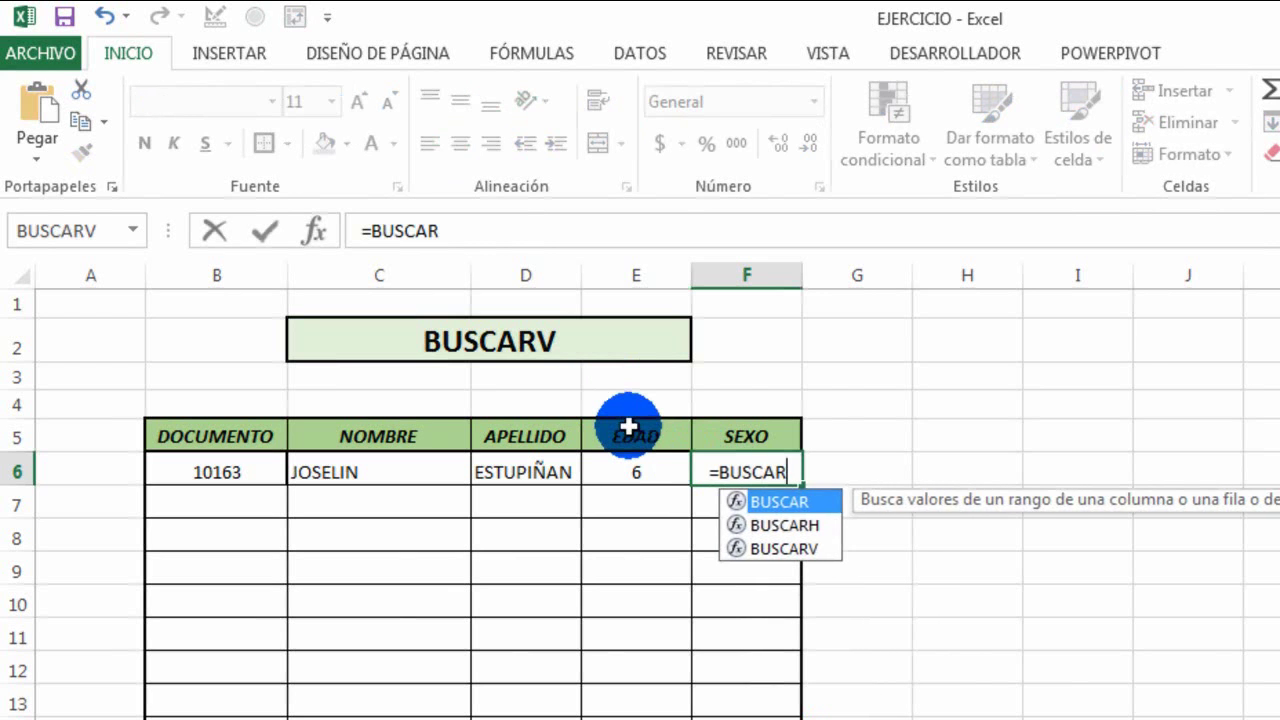
type("V(")
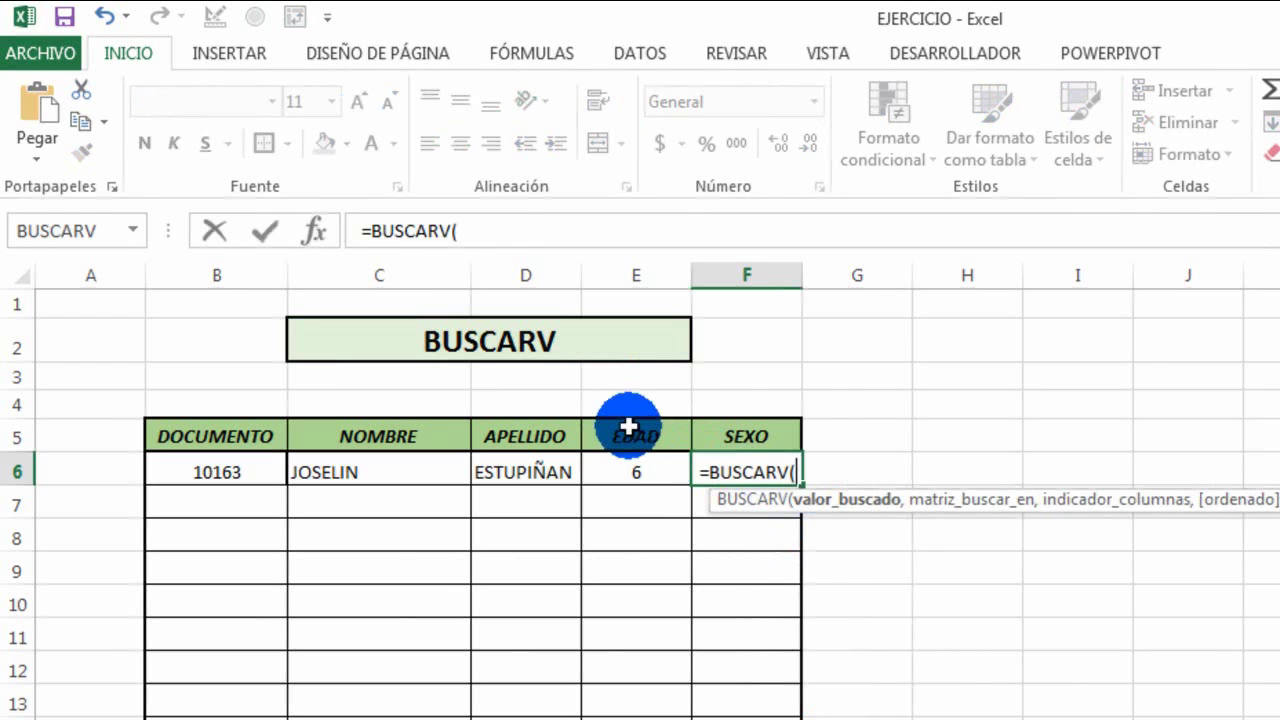
left_click(242, 468)
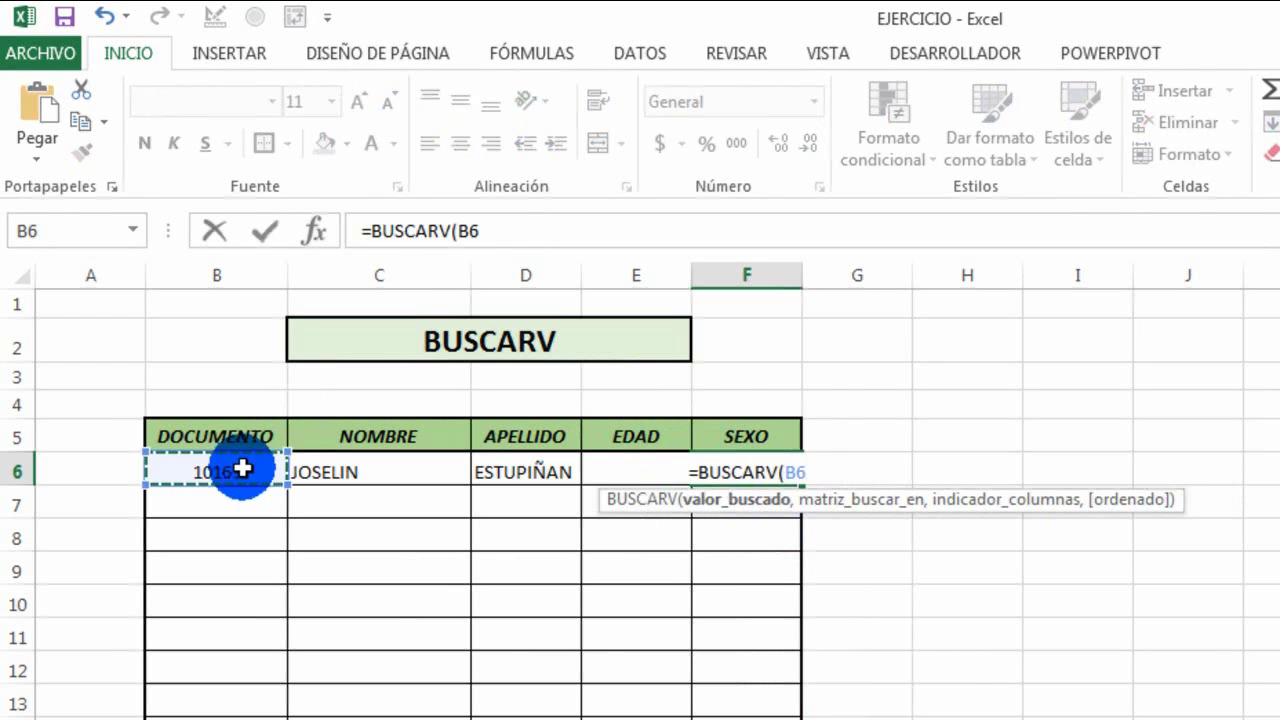
type(",")
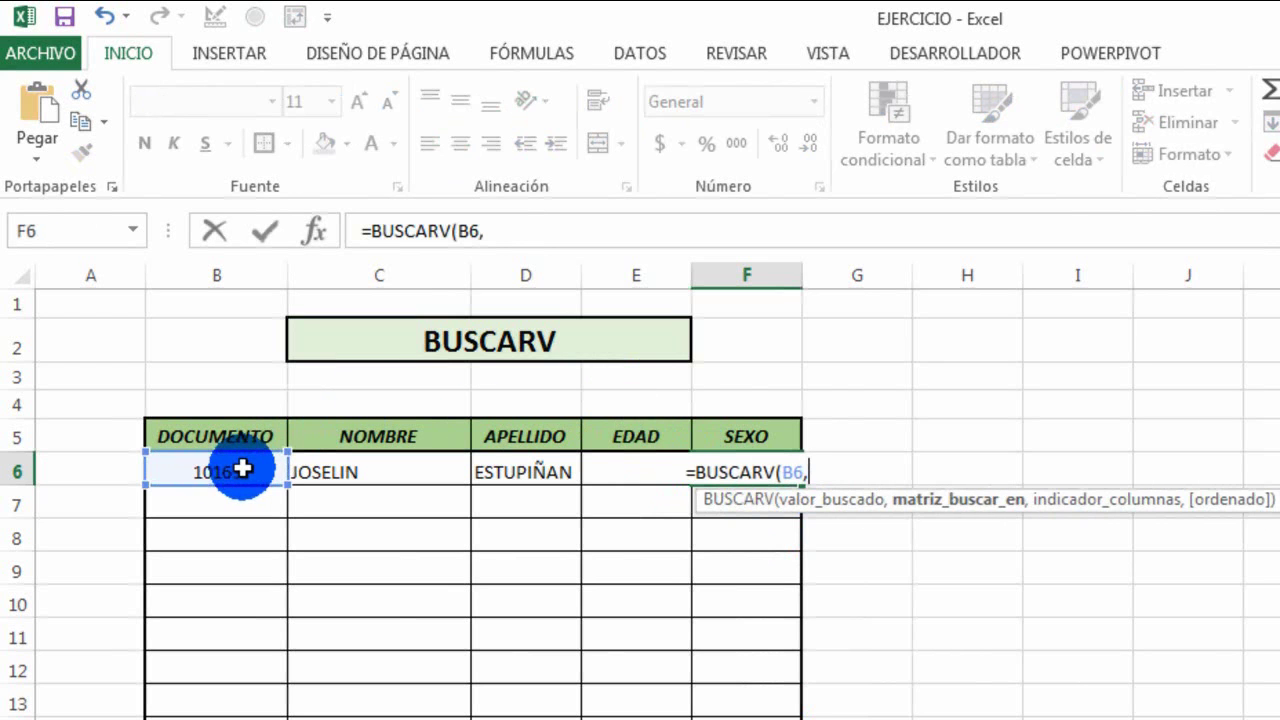
Step: Add the Hoja2 data range B11:I100 as the matriz_buscar_en argument of the SEXO formula
key("ctrl+Page_Down")
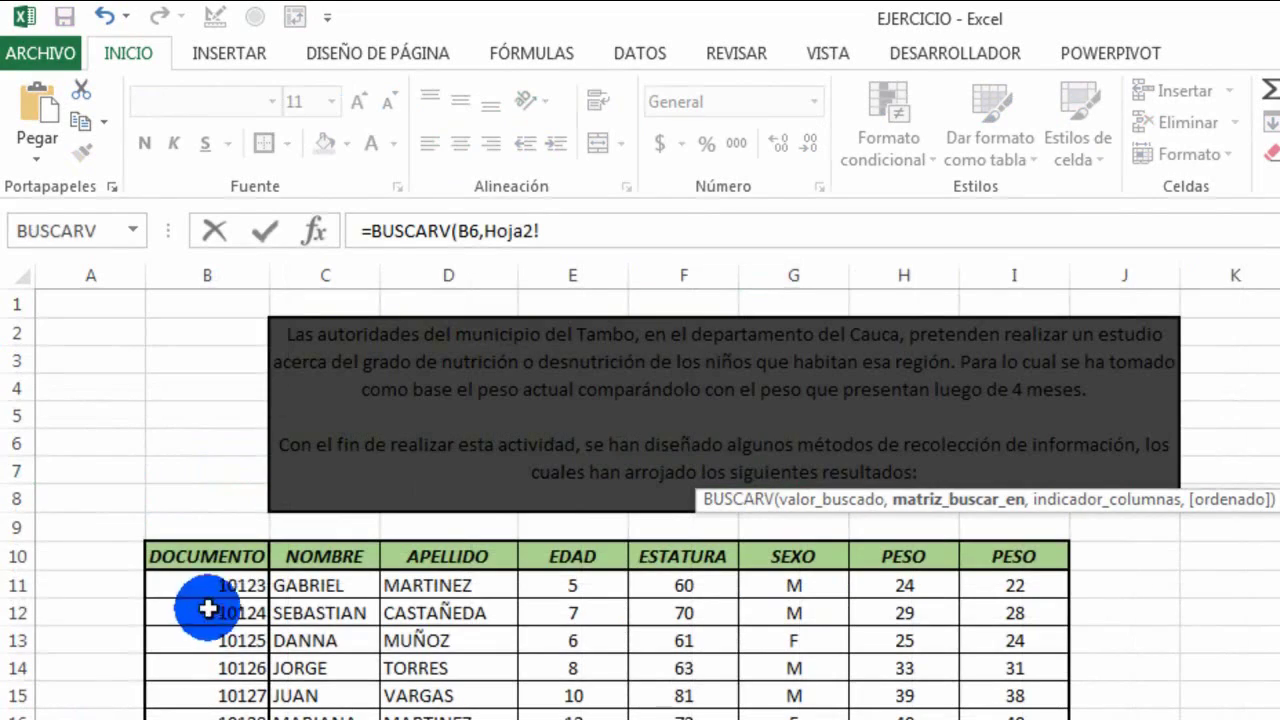
left_click_drag(206, 586, 1014, 719)
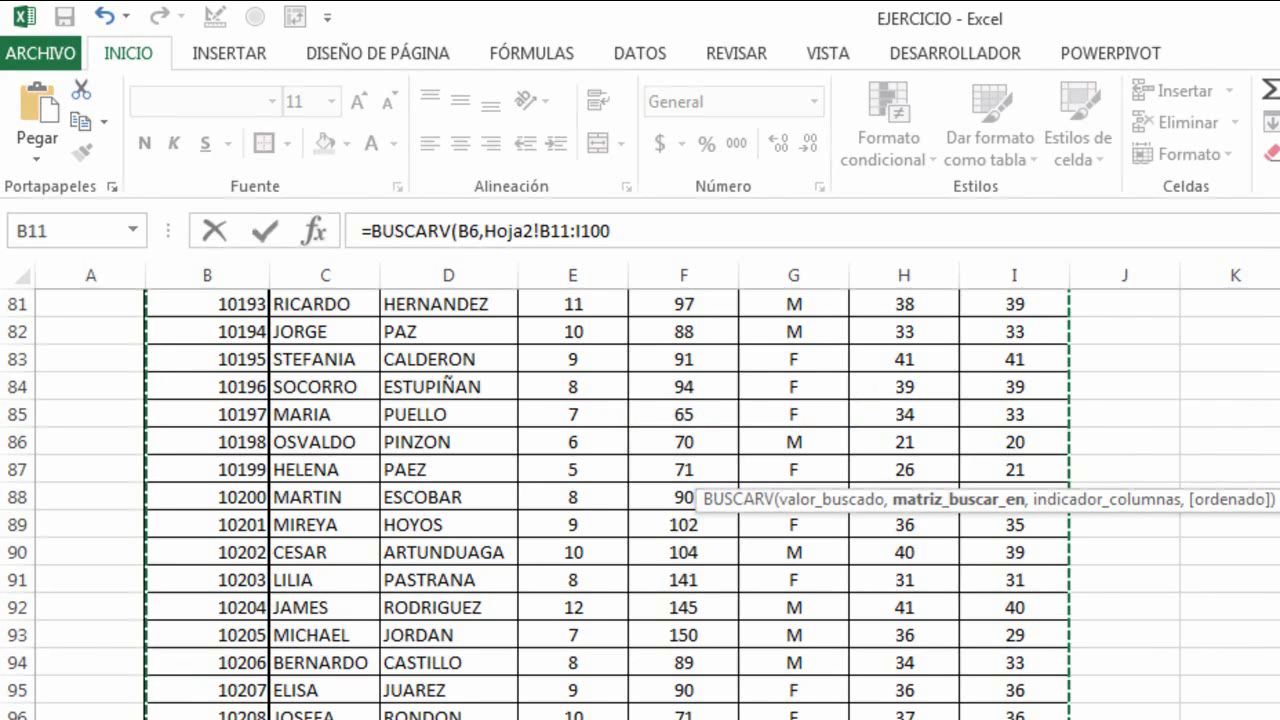
type(",")
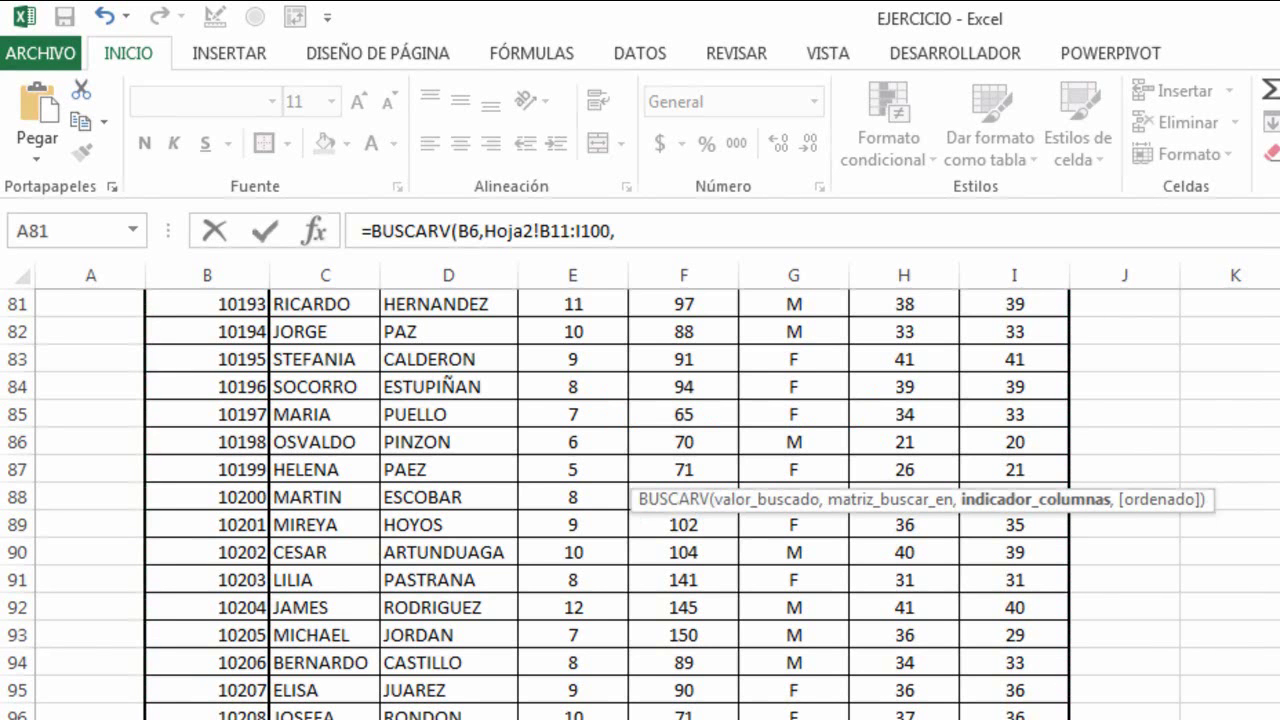
Step: Check the SEXO column's position in the Hoja2 table, then complete the F6 formula with column index 6 and 0 for exact match
scroll(640, 500, "up", 20)
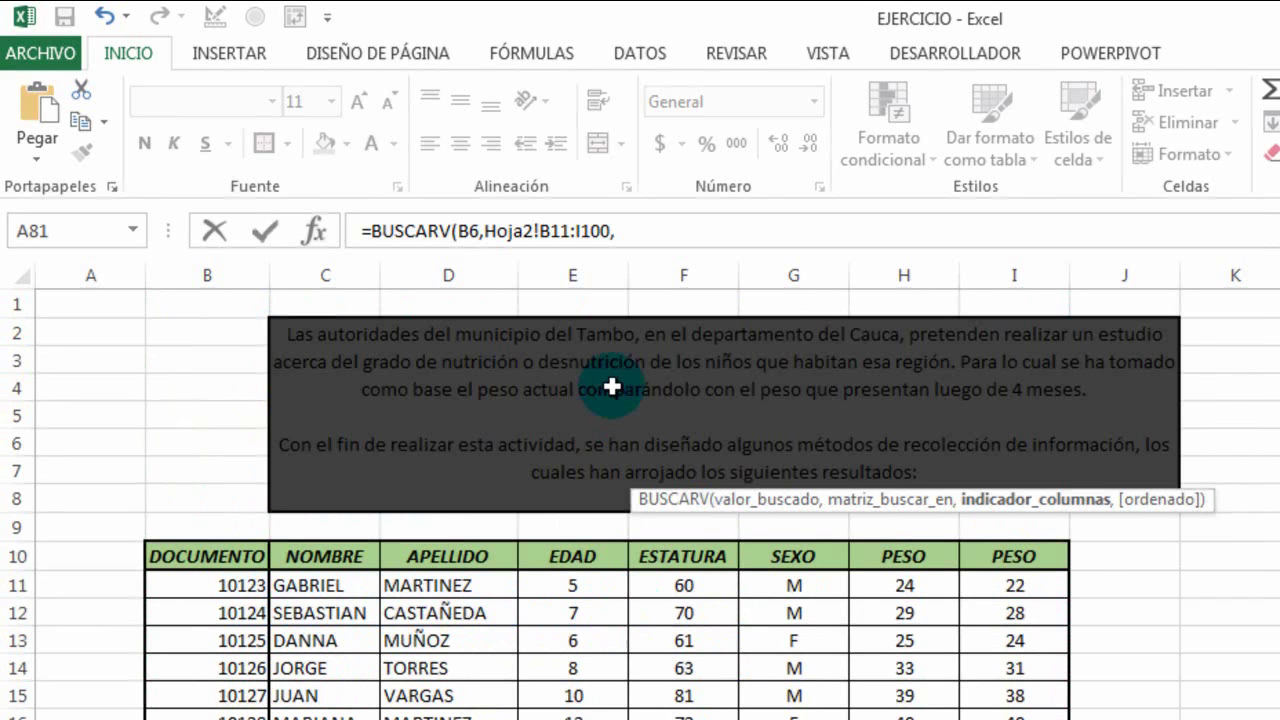
type("6")
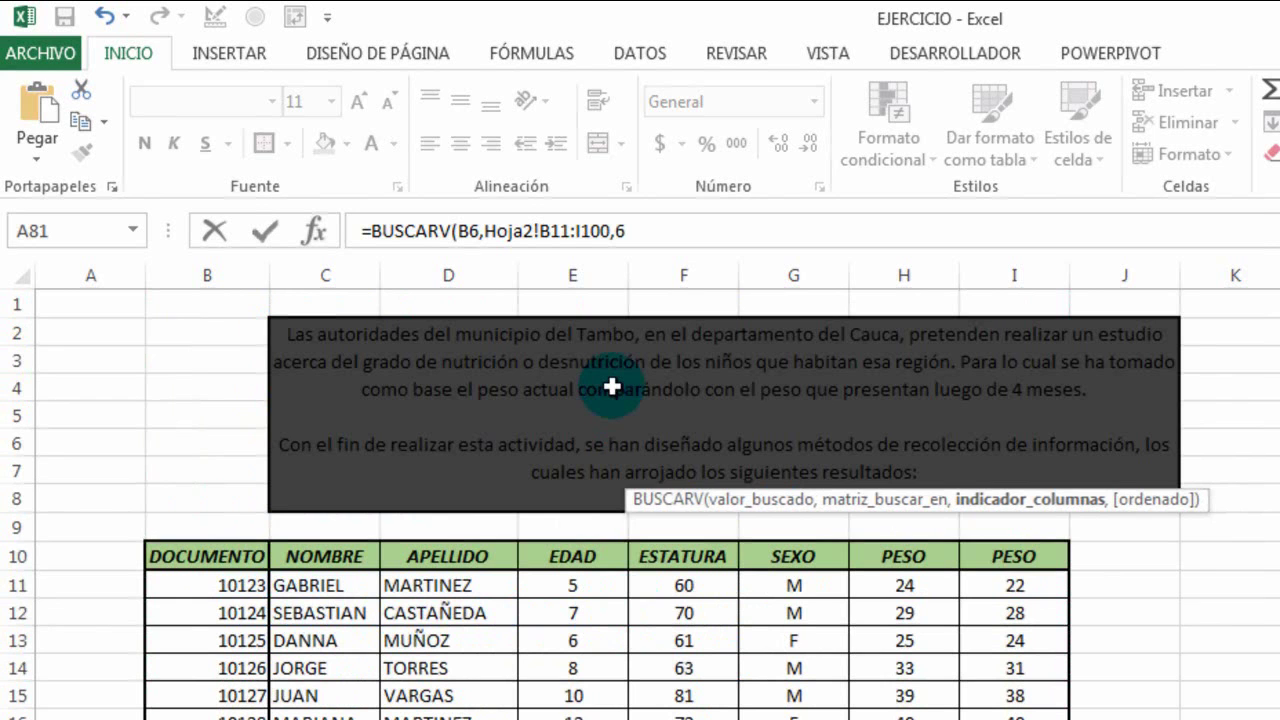
type(",0")
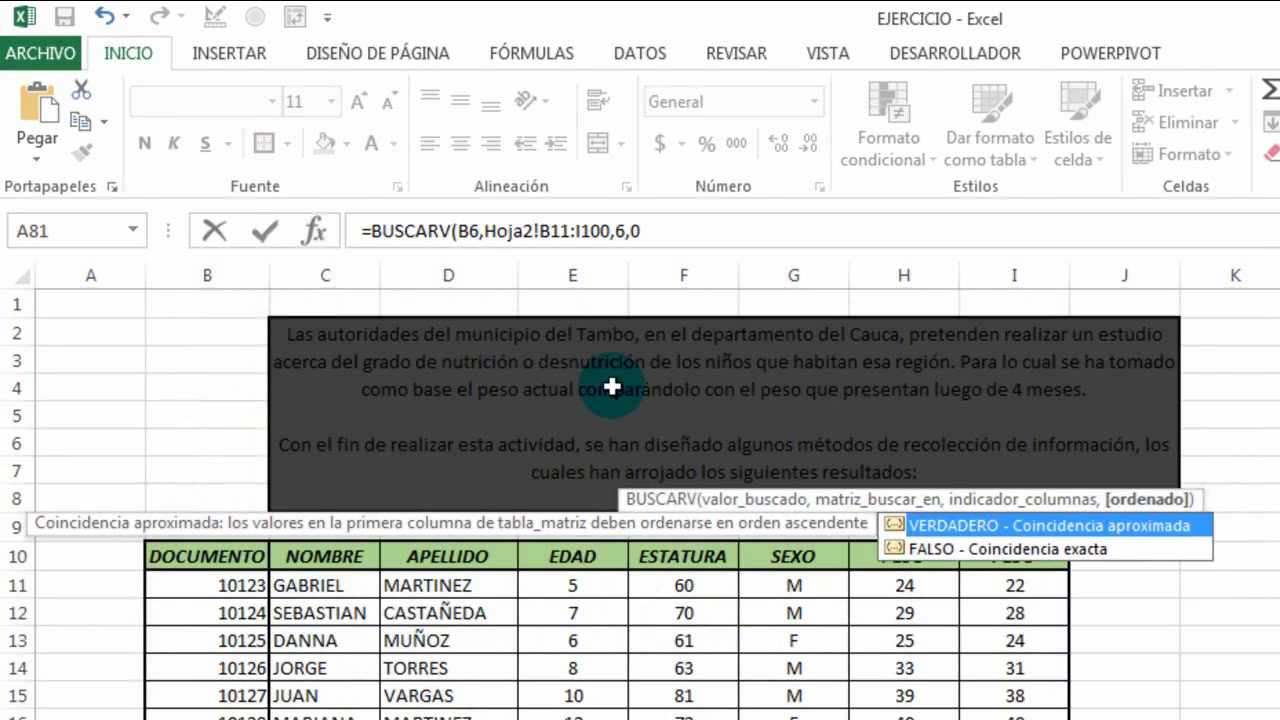
type(")")
key("Return")
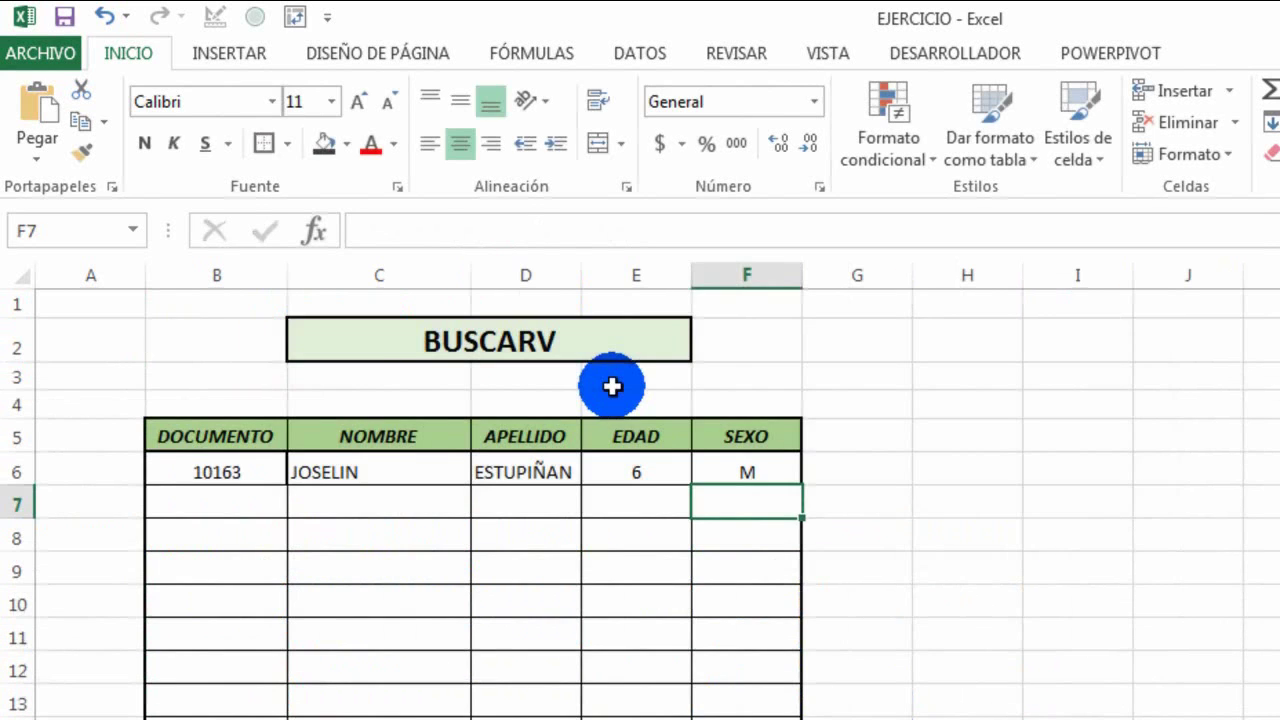
Step: Test the row 6 lookups by entering two other document numbers from the Hoja2 table in B6
left_click(240, 484)
type("101")
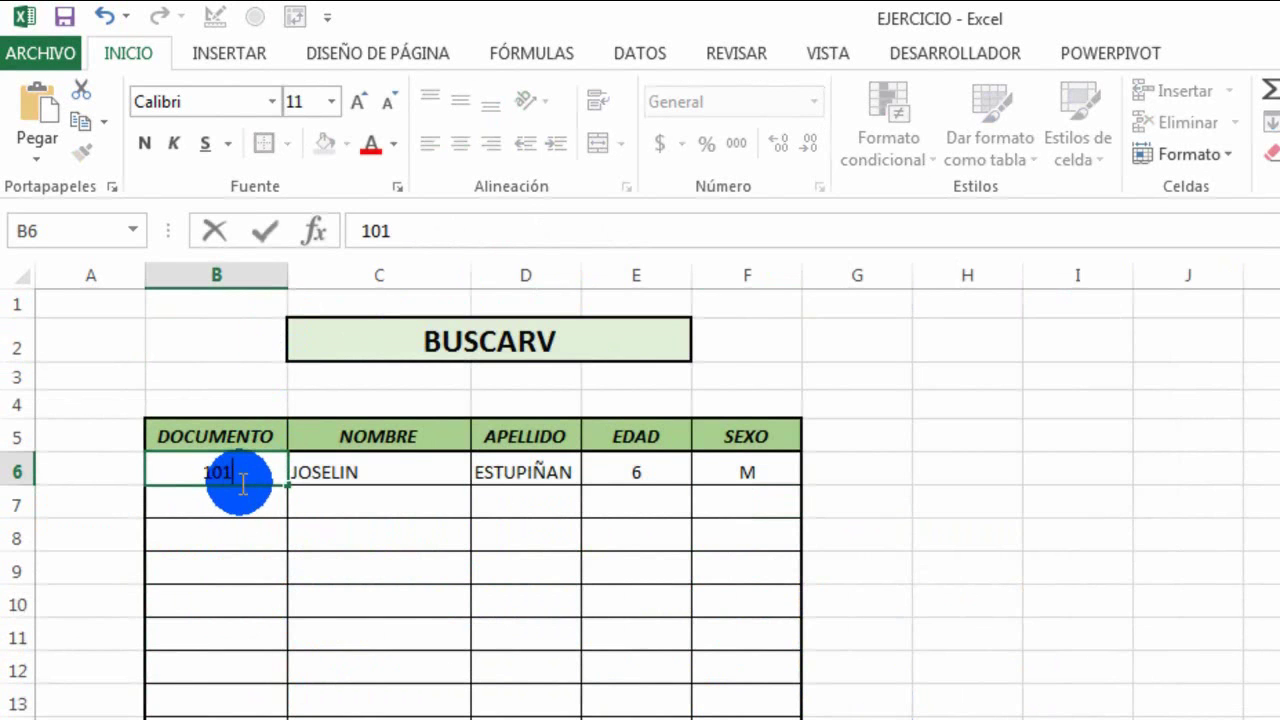
type("78")
key("Return")
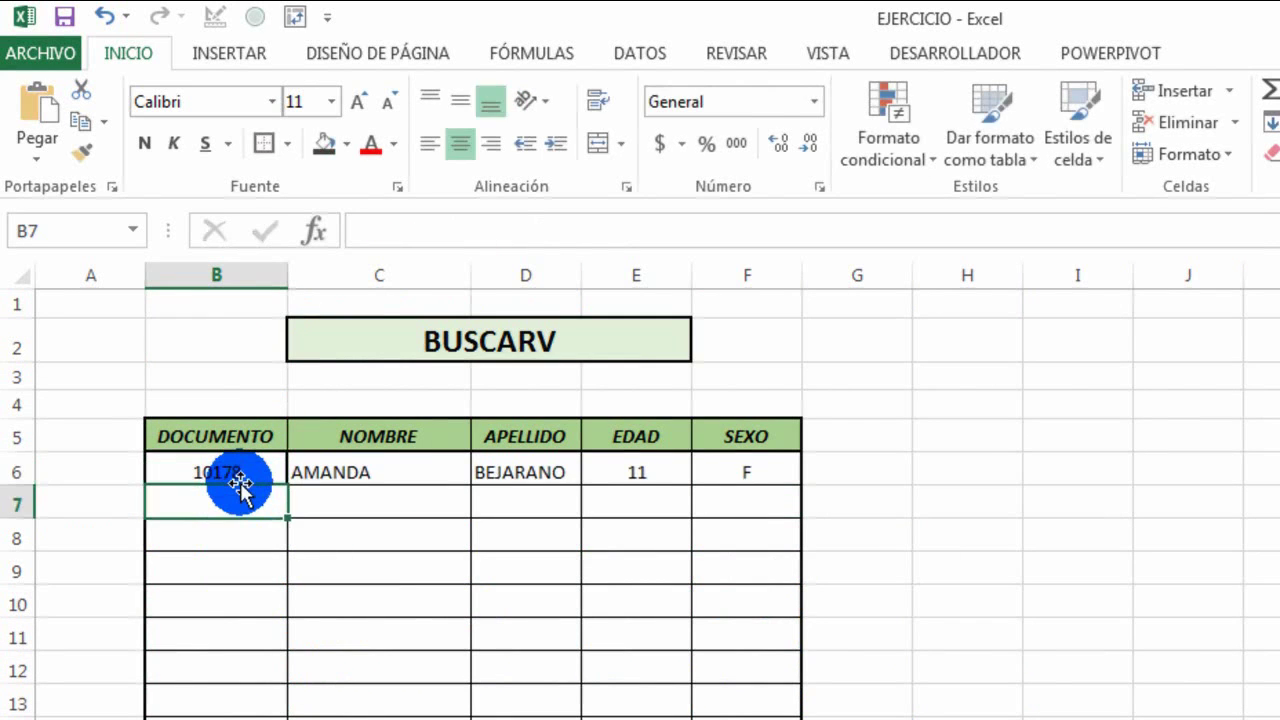
left_click(241, 478)
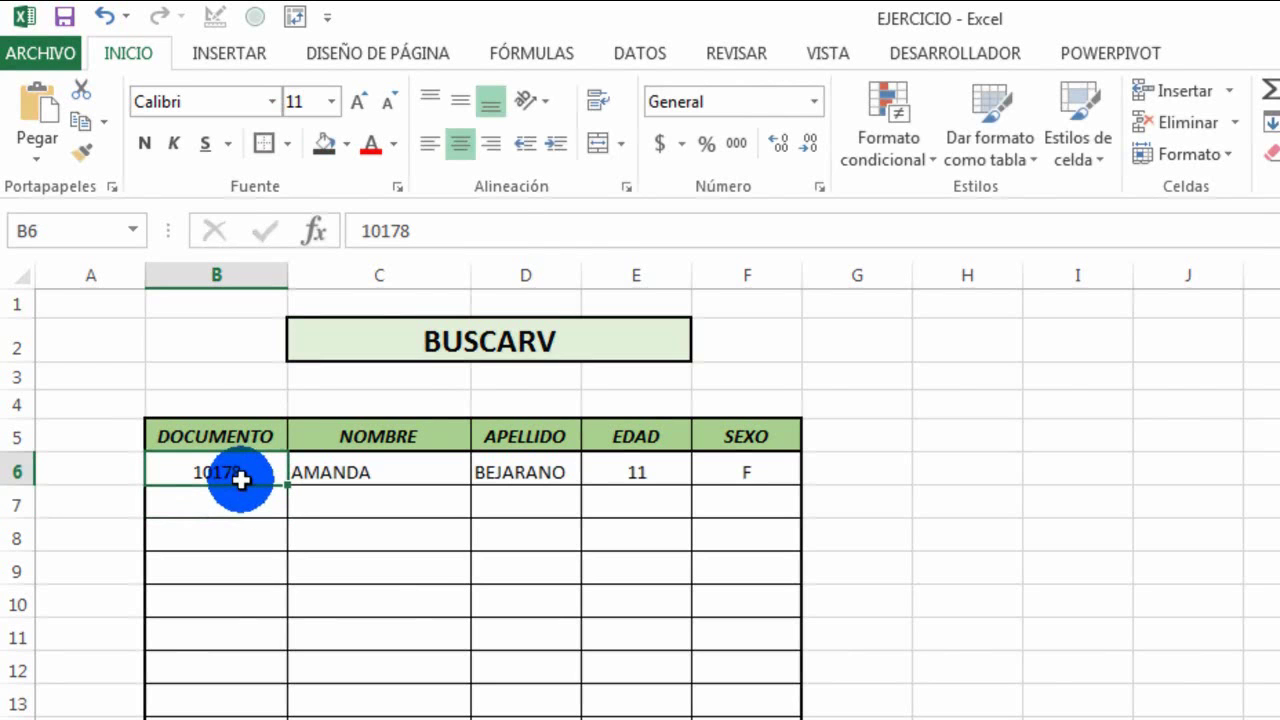
type("1012")
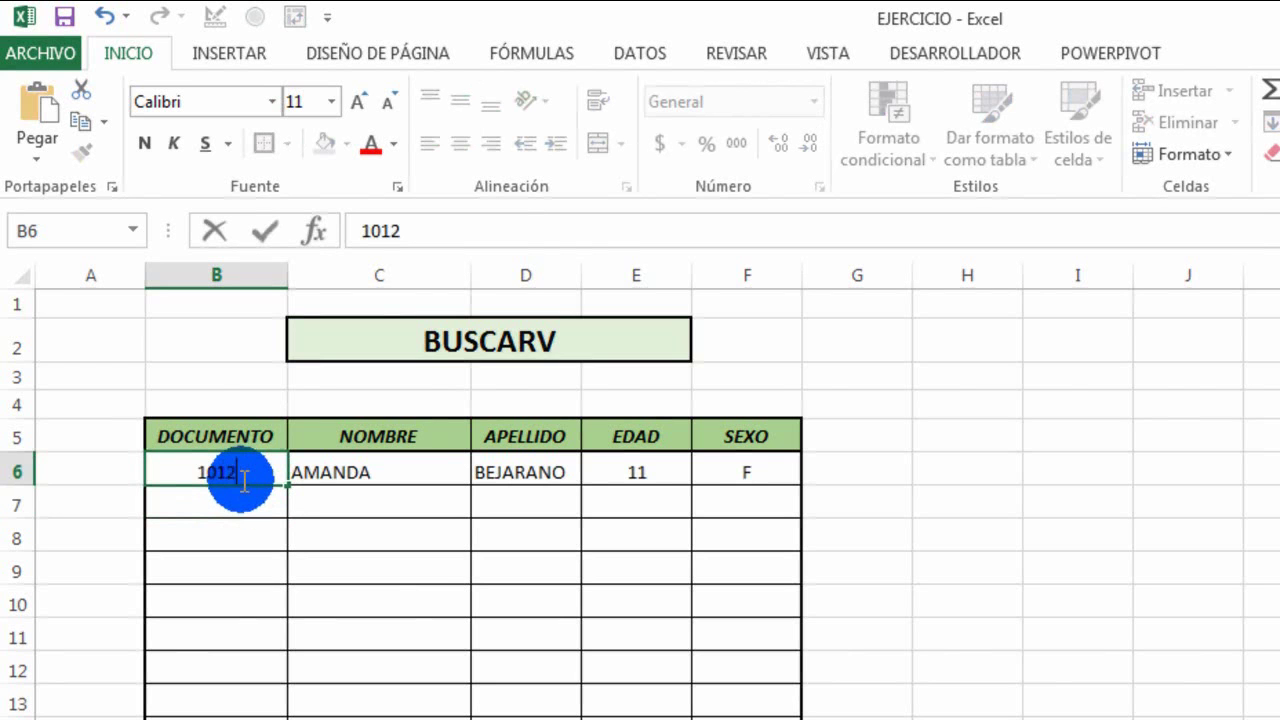
type("3")
key("Return")
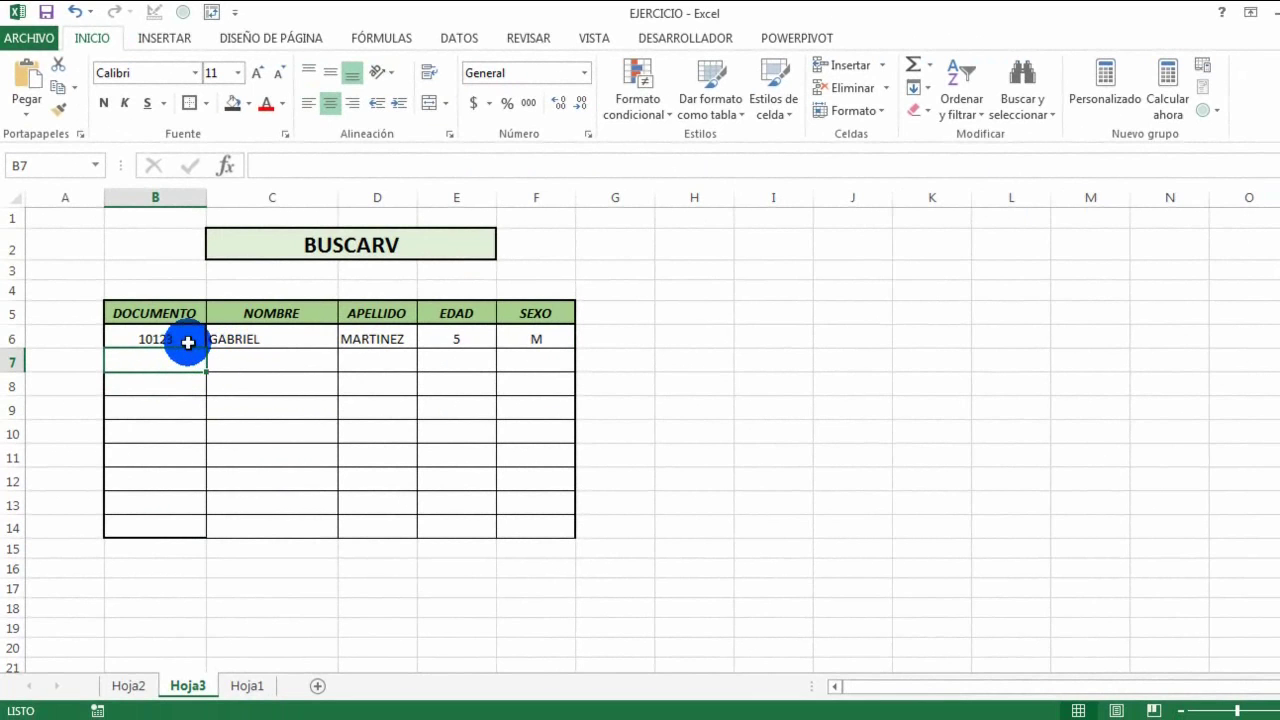
Step: Clear the document number in B6 and inspect the NOMBRE formula in C6
left_click(189, 341)
key("Delete")
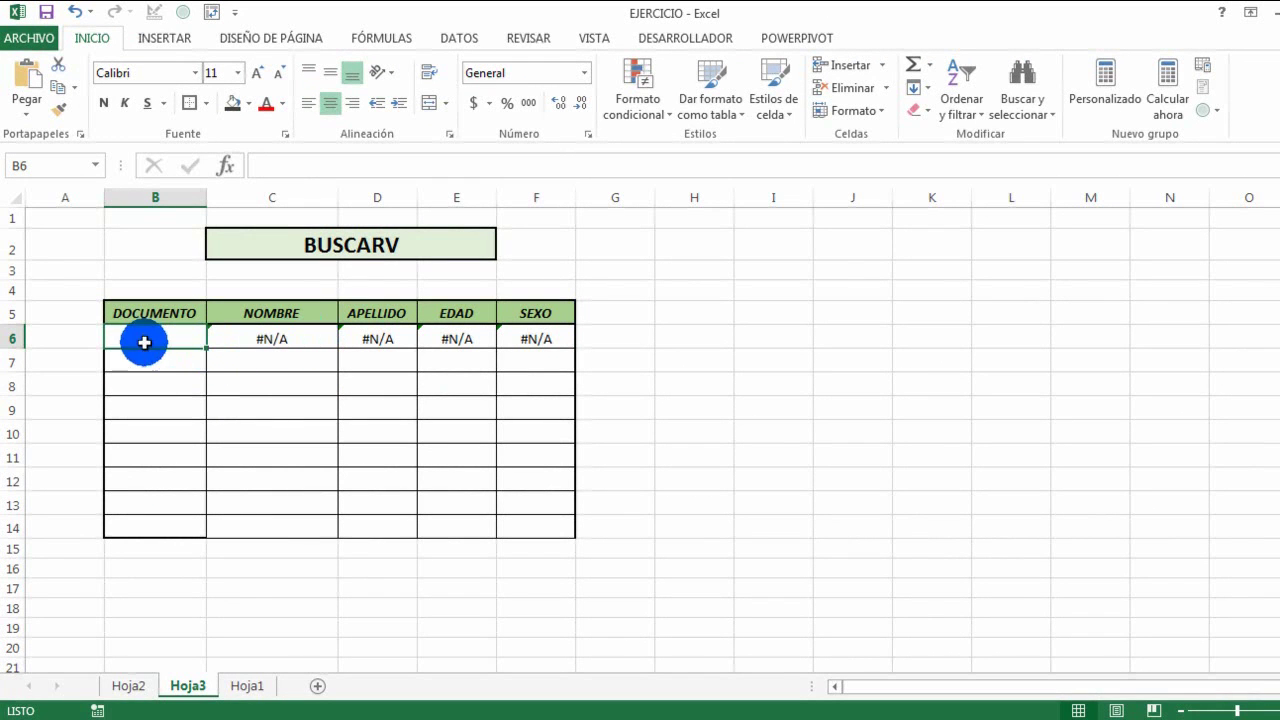
left_click(258, 342)
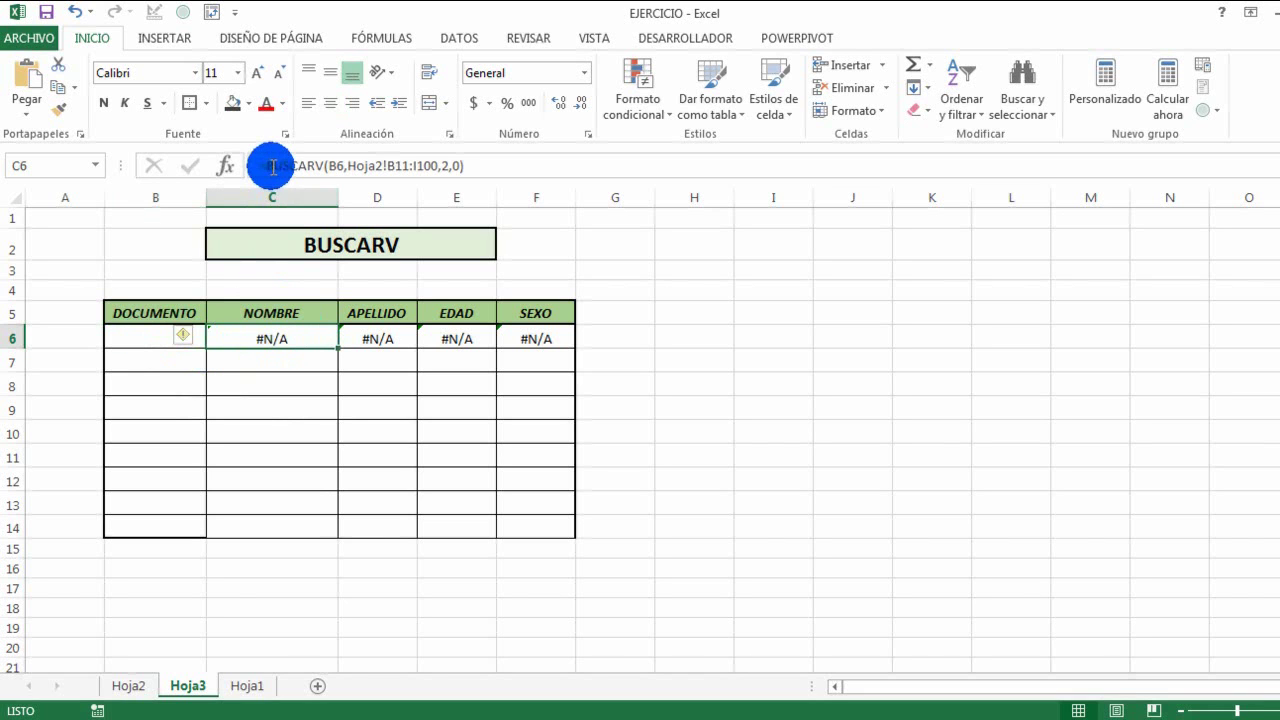
Step: Write the function name SI.ERROR as a note in cell H2
left_click(690, 253)
type("SI.ERROR")
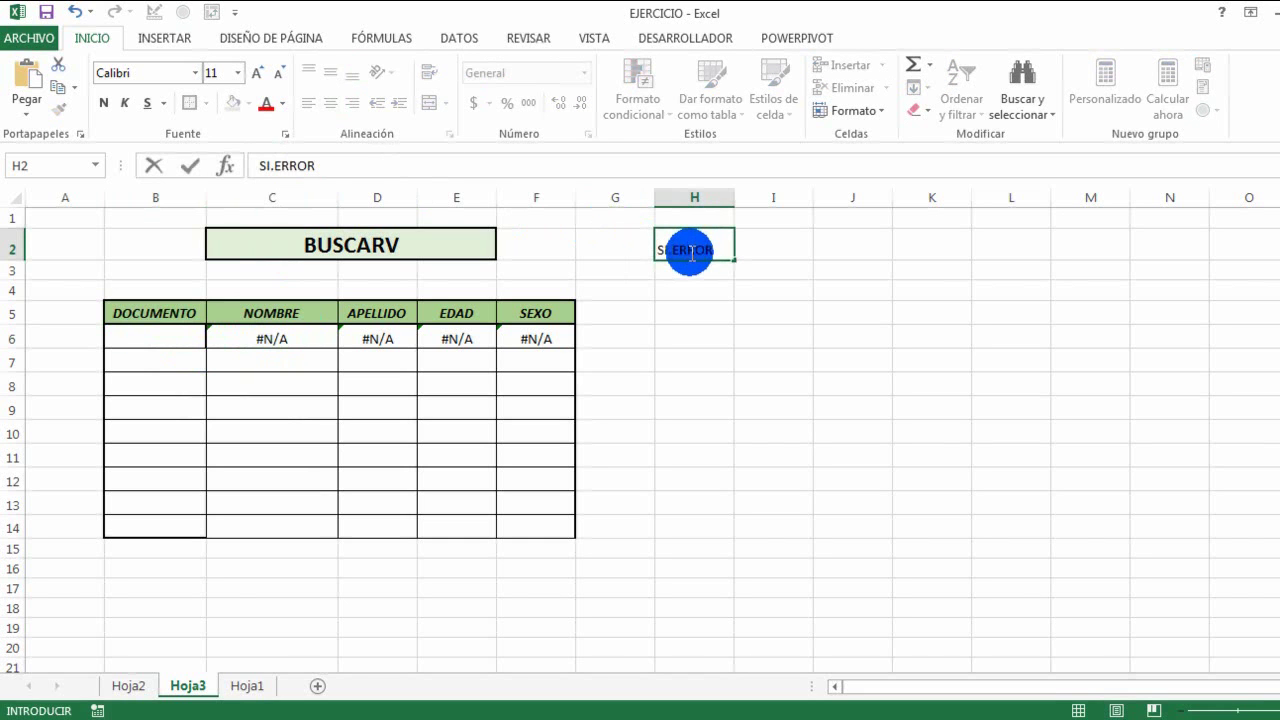
key("Return")
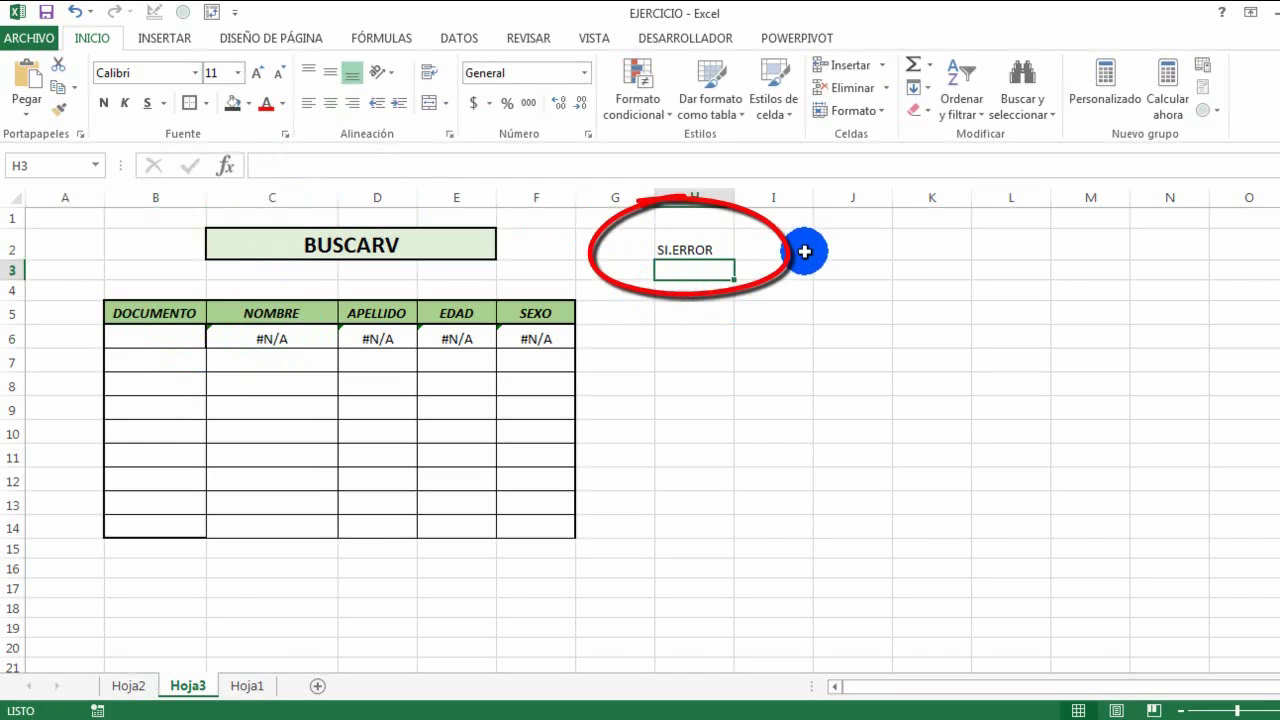
Step: Wrap the BUSCARV formula in C6 in SI.ERROR with " " as the error value, giving =SI.ERROR(BUSCARV(B6,Hoja2!B11:I100,2,0)," ")
left_click(325, 339)
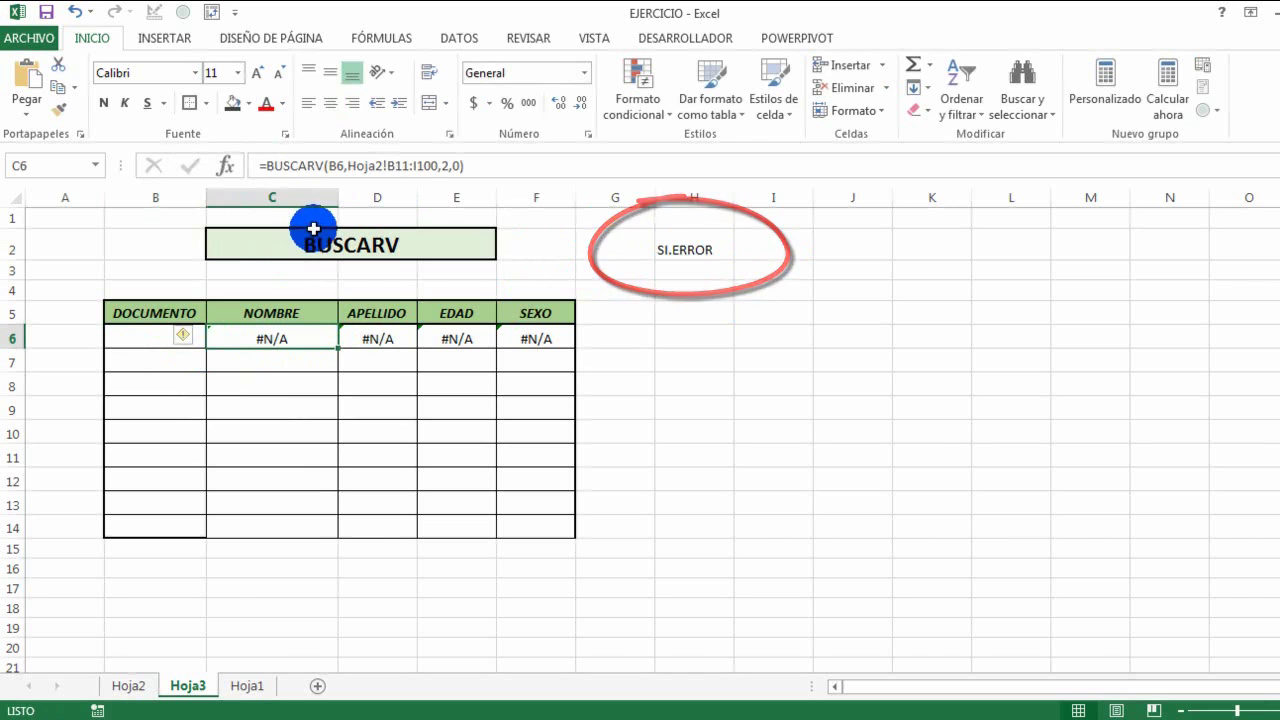
double_click(280, 165)
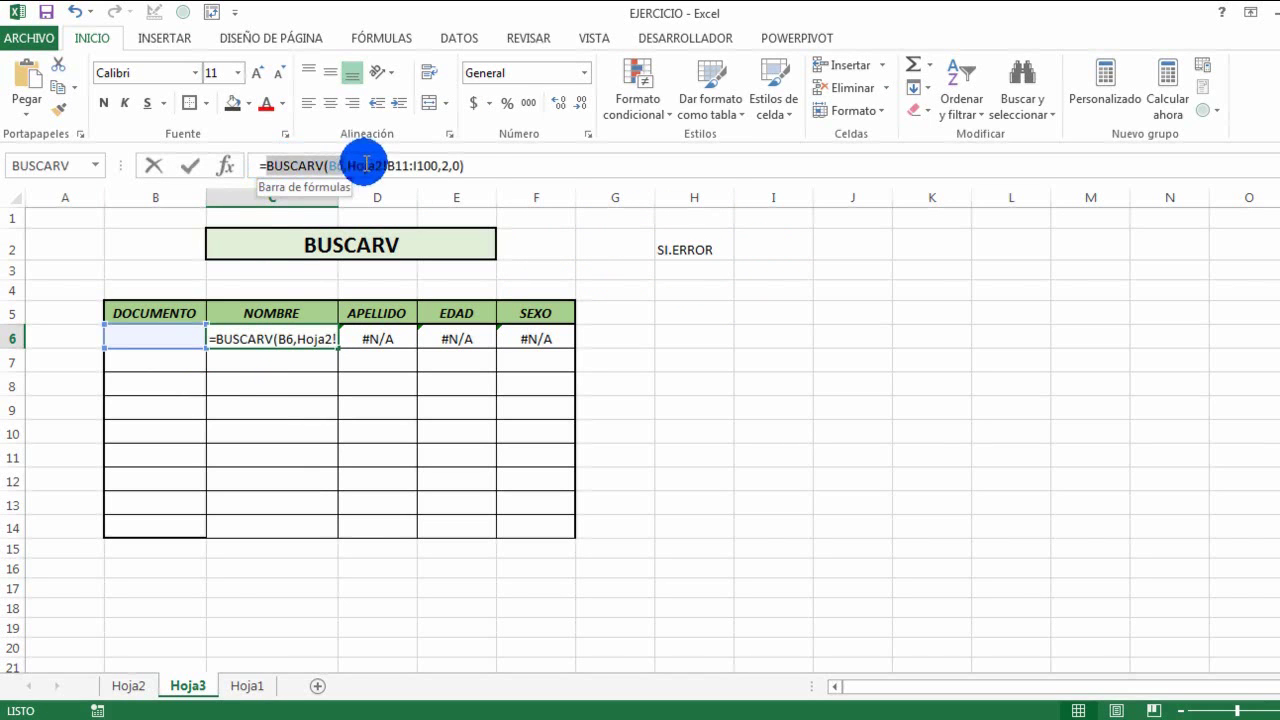
left_click_drag(343, 165, 473, 178)
key("ctrl+c")
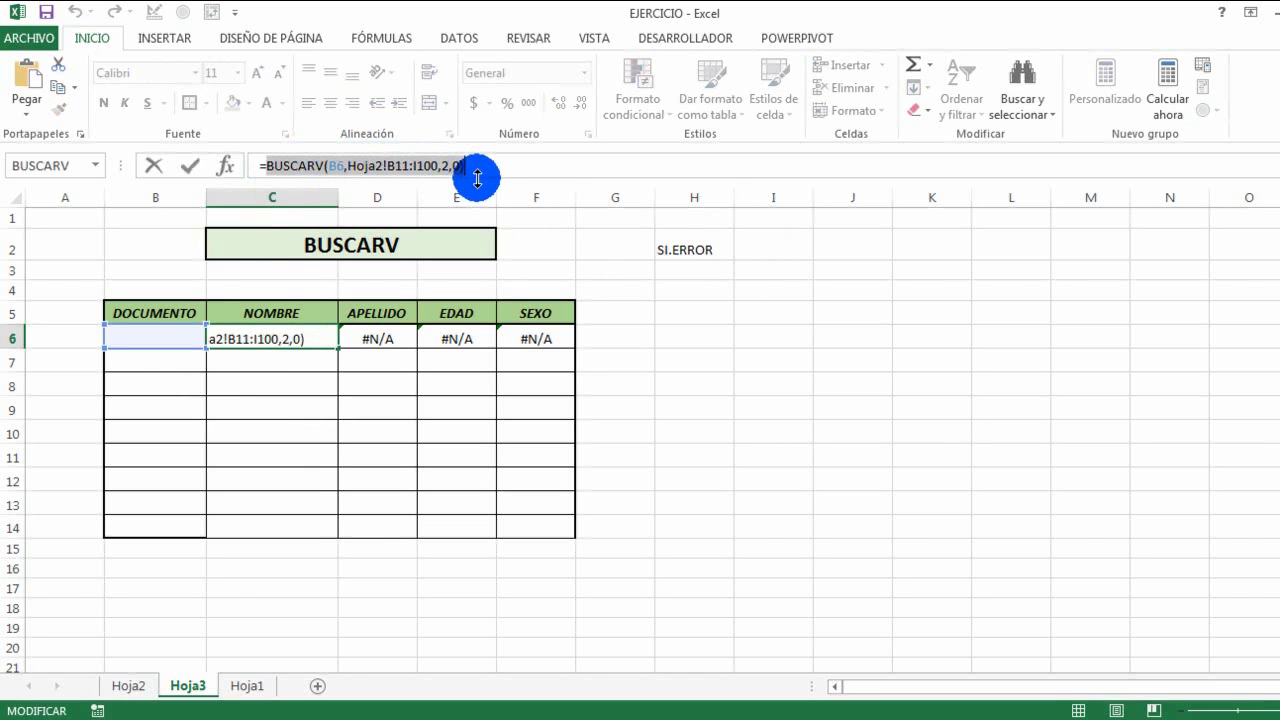
key("BackSpace")
type("S")
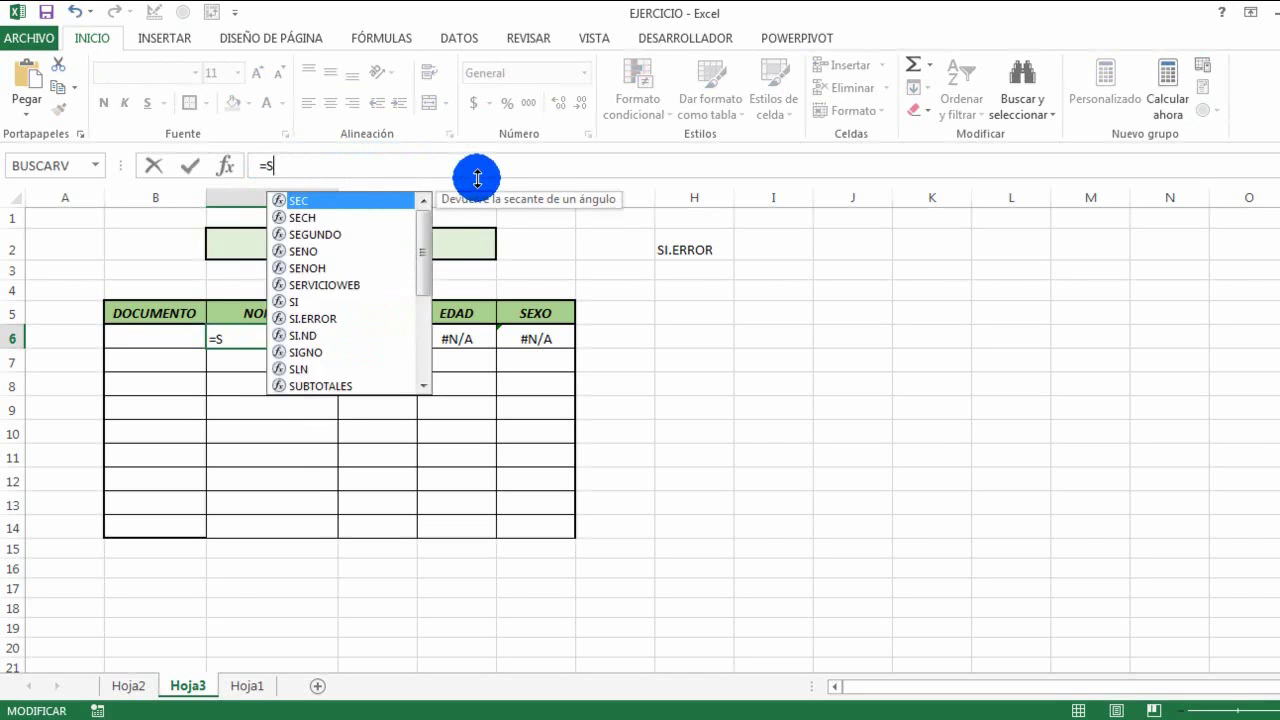
type("I.ERRO")
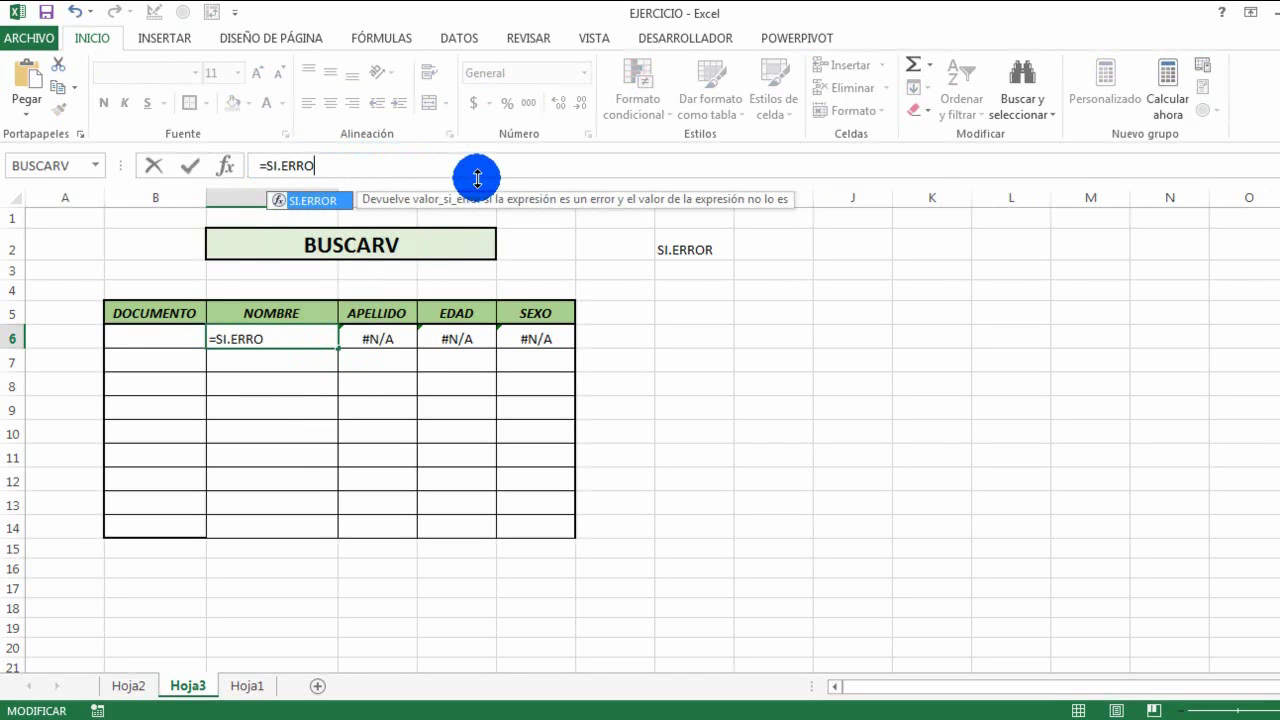
type("R(")
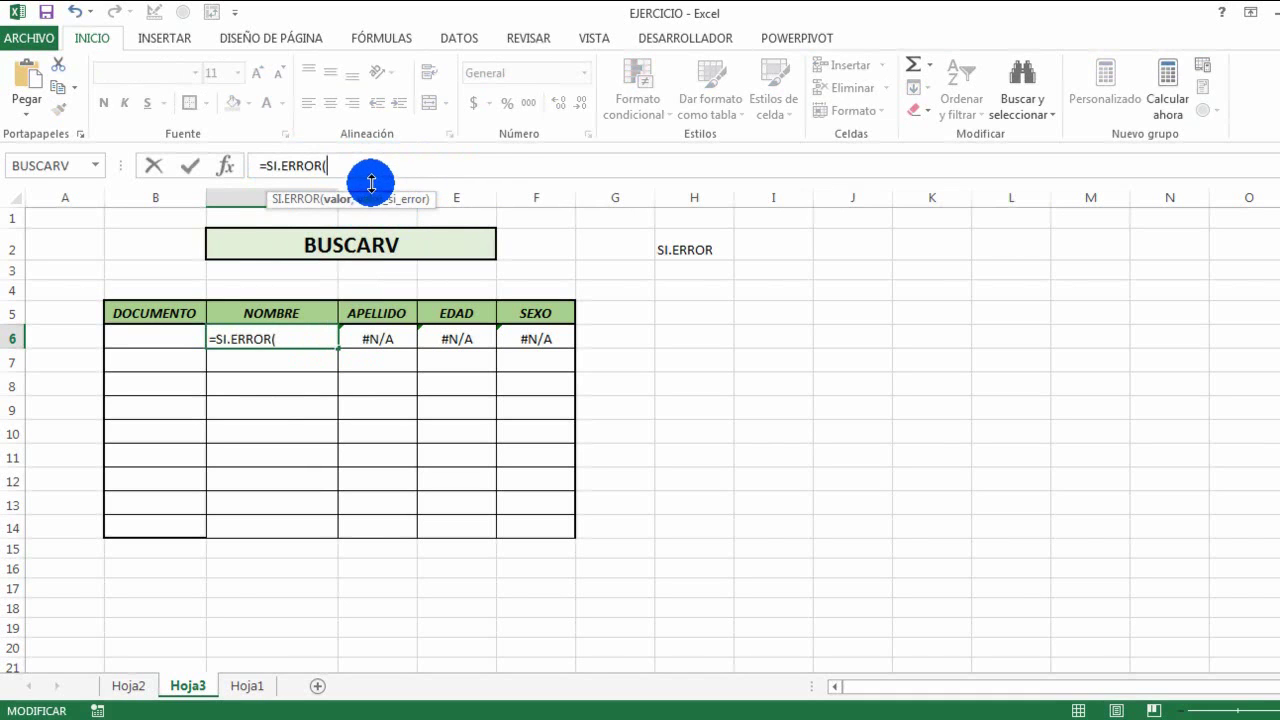
key("ctrl+v")
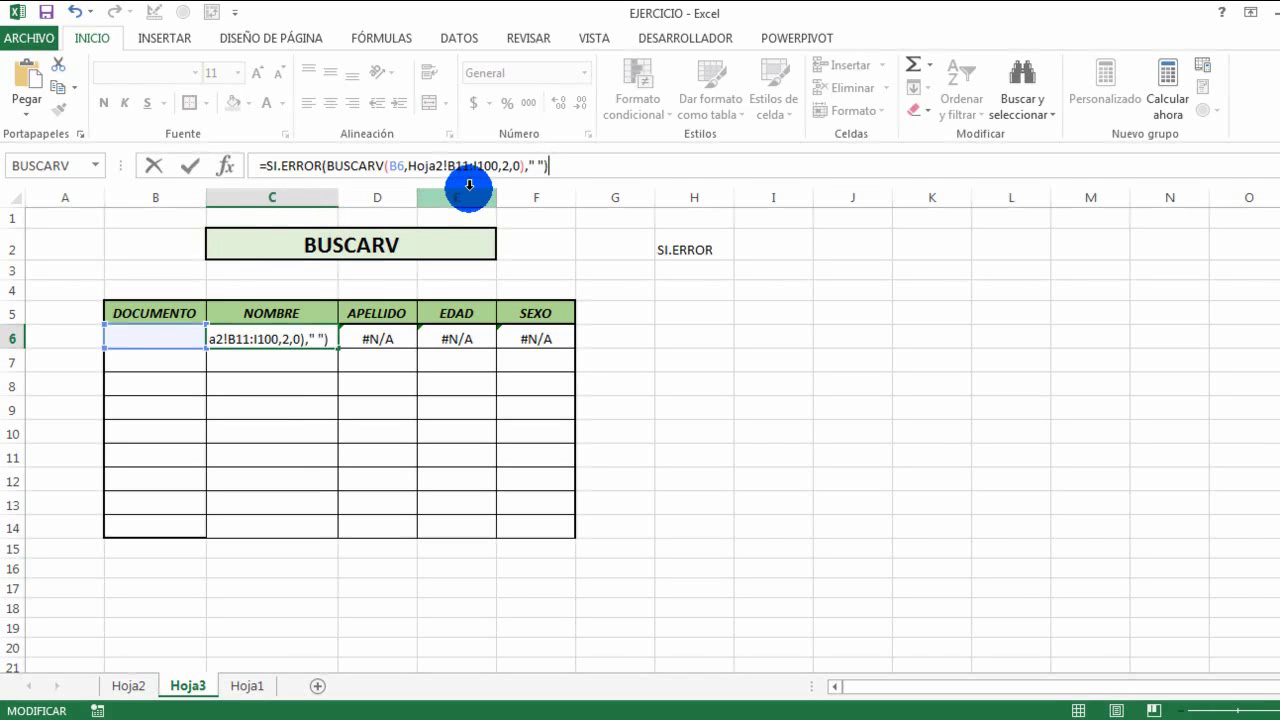
left_click(274, 333)
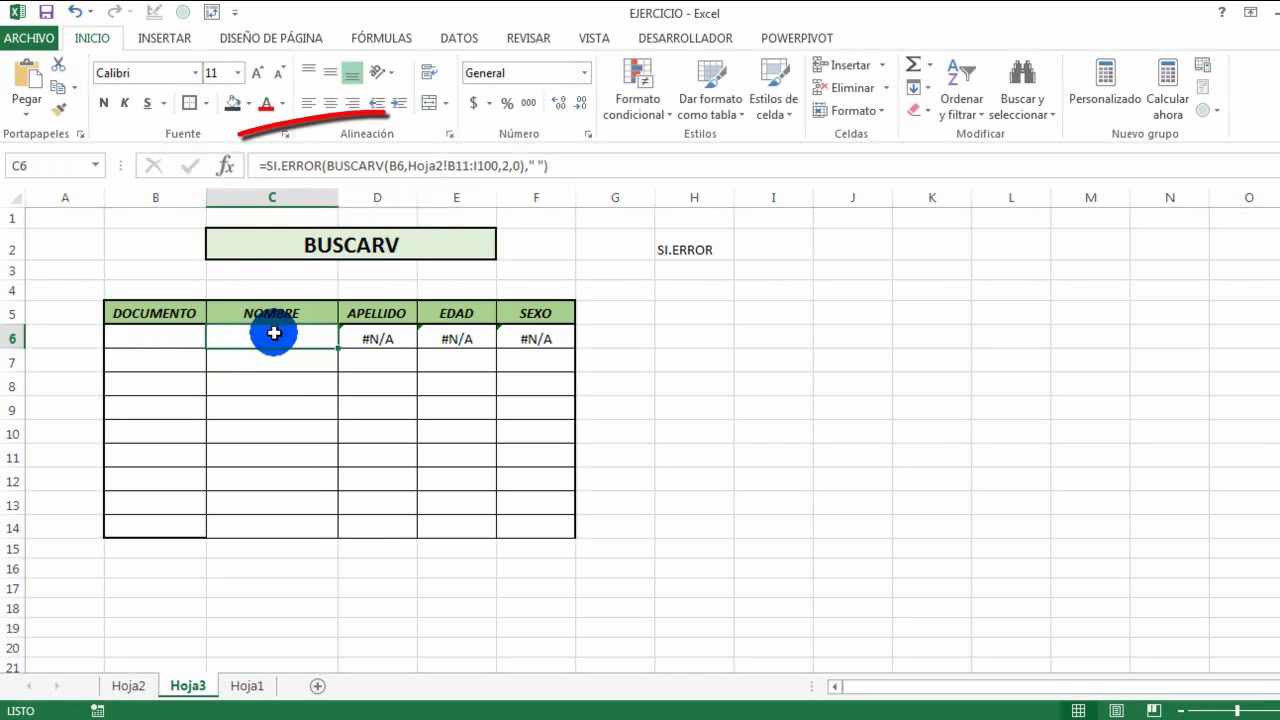
Step: Wrap the APELLIDO formula in D6 in SI.ERROR with "" as the error value, giving =SI.ERROR(BUSCARV(B6,Hoja2!B11:I100,3,0),"")
left_click(362, 333)
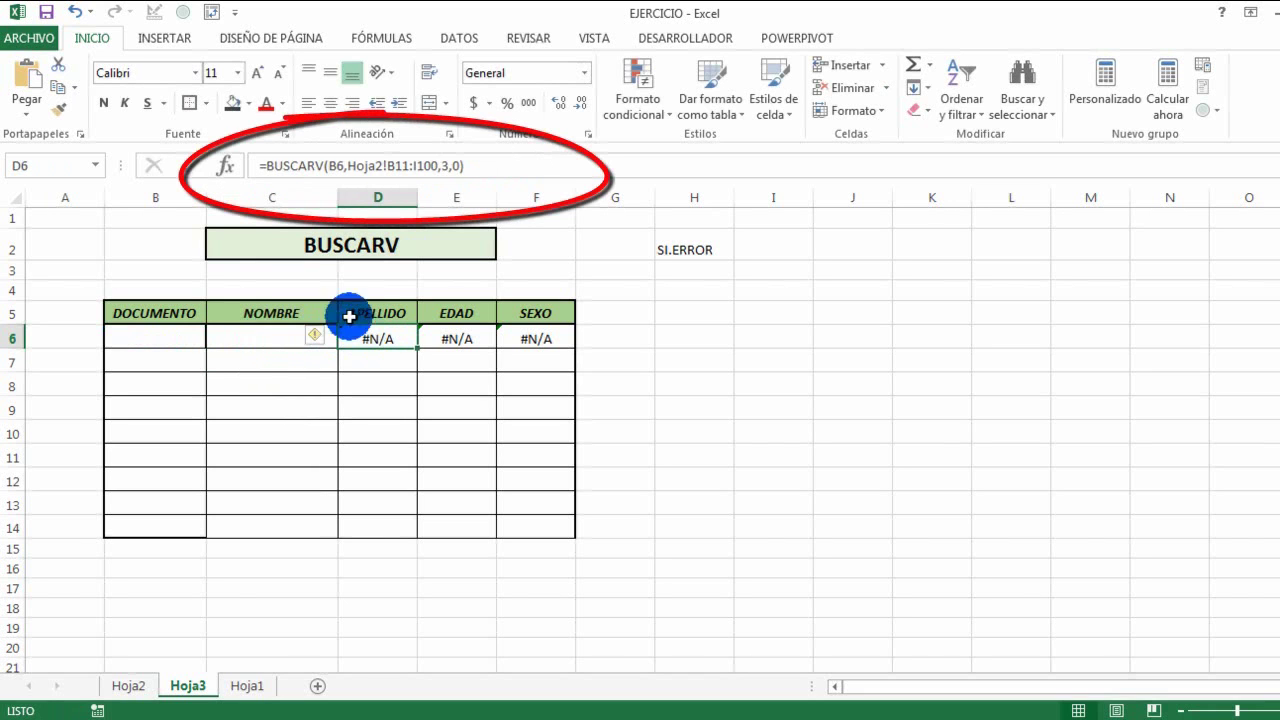
left_click(270, 166)
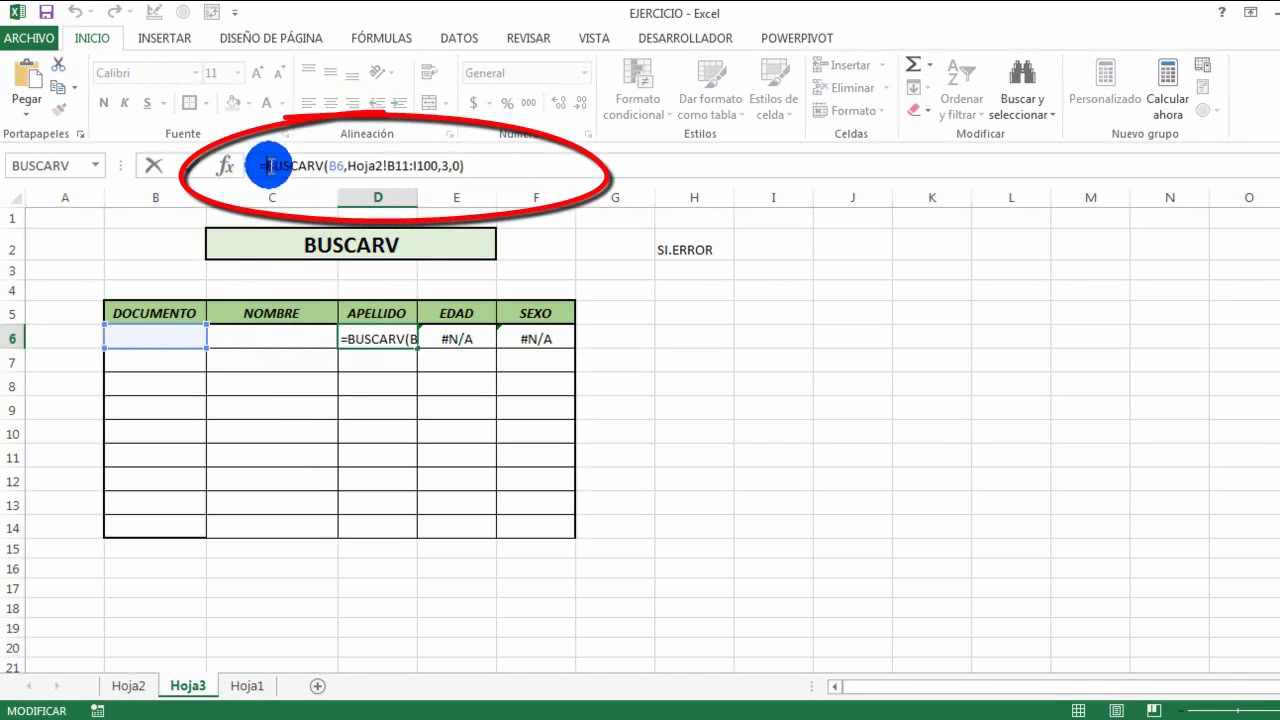
type("SI.ERROR")
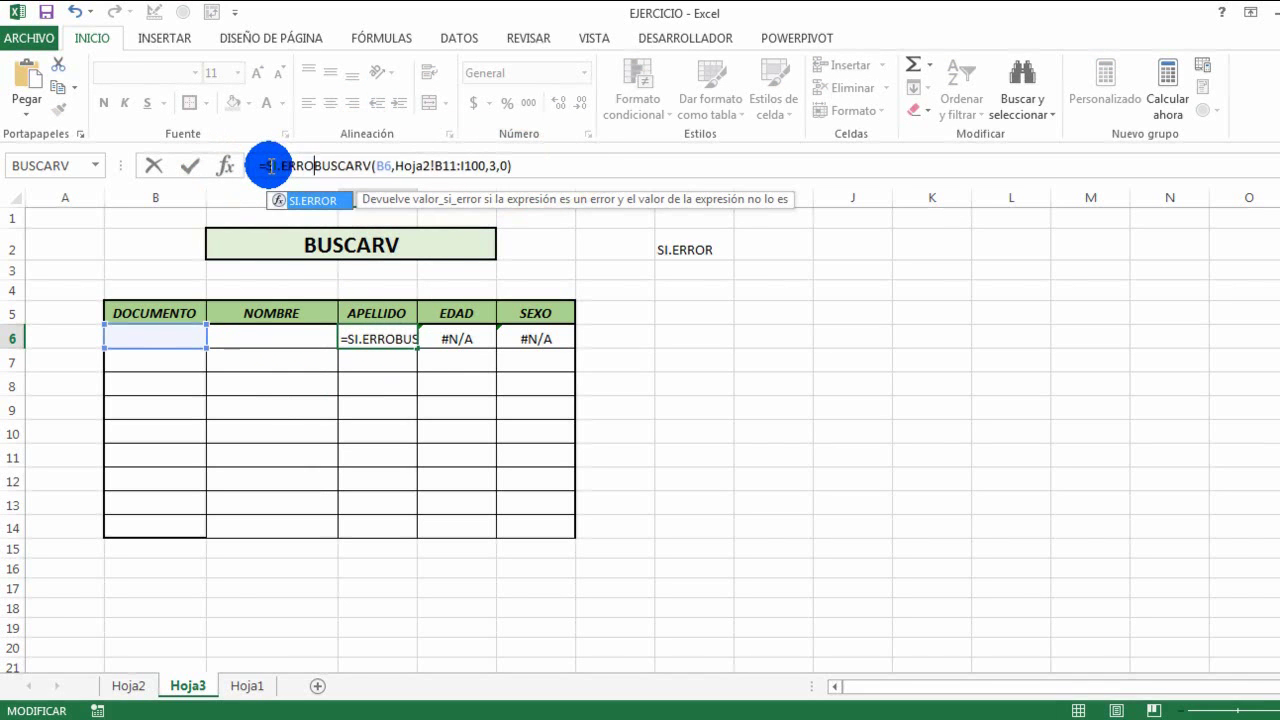
type("(")
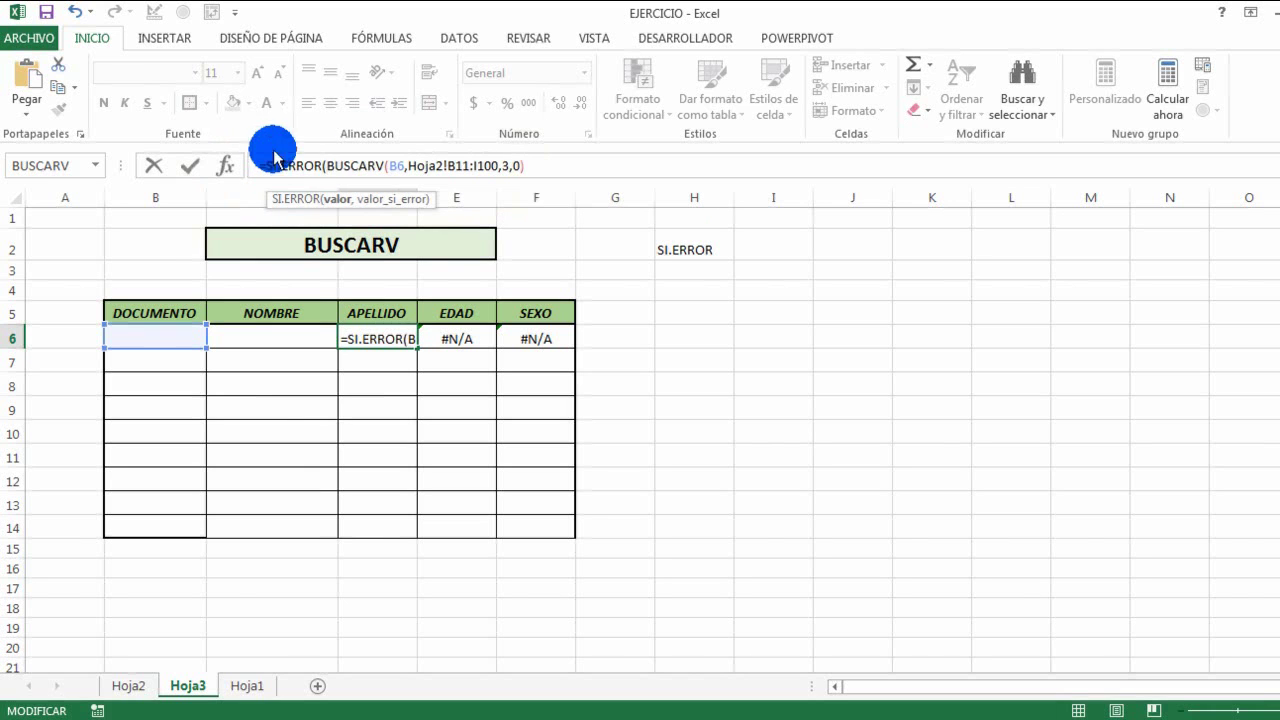
left_click(537, 163)
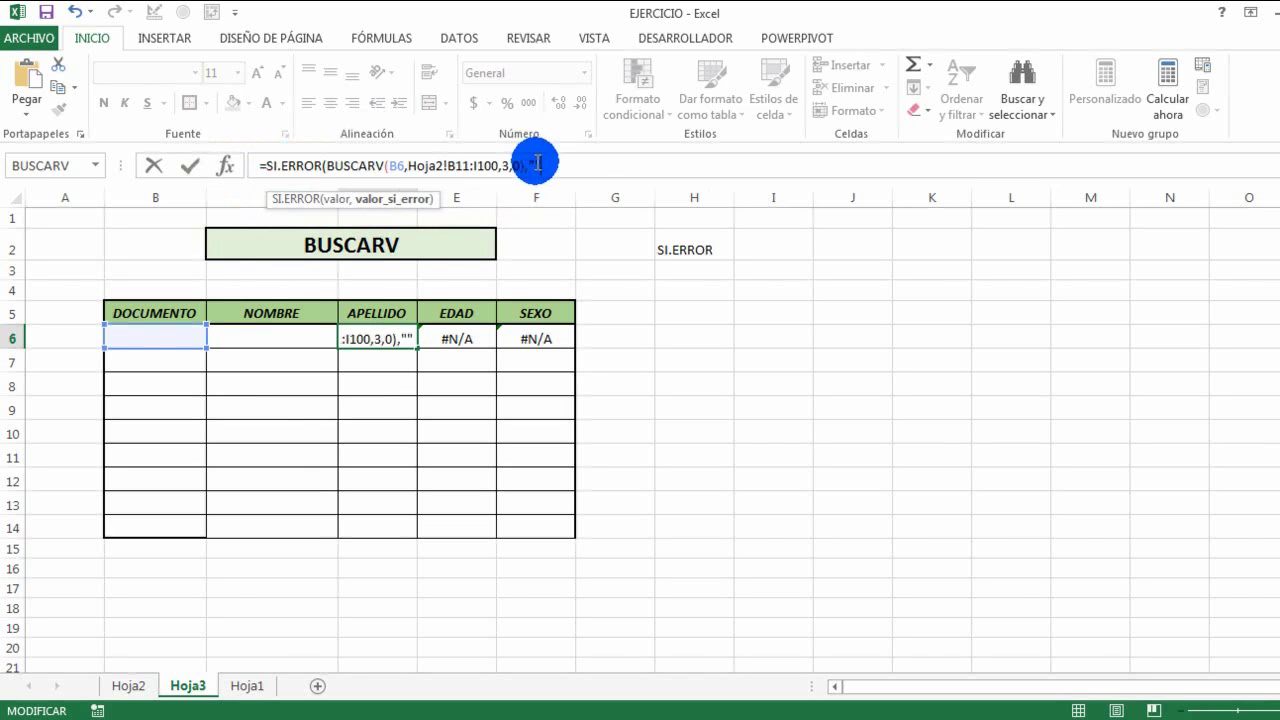
key("Return")
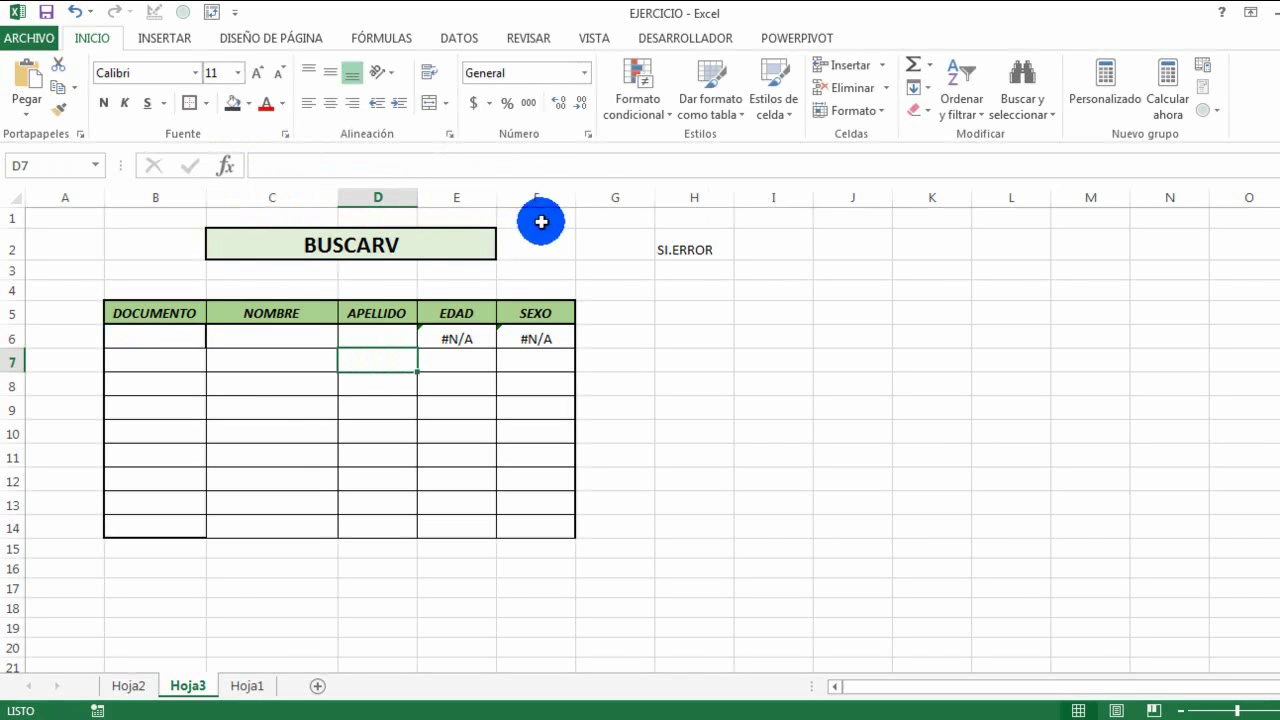
Step: Wrap the EDAD formula in E6 in SI.ERROR with "" as the error value, giving =SI.ERROR(BUSCARV(B6,Hoja2!B11:I100,4,0),"")
left_click(463, 334)
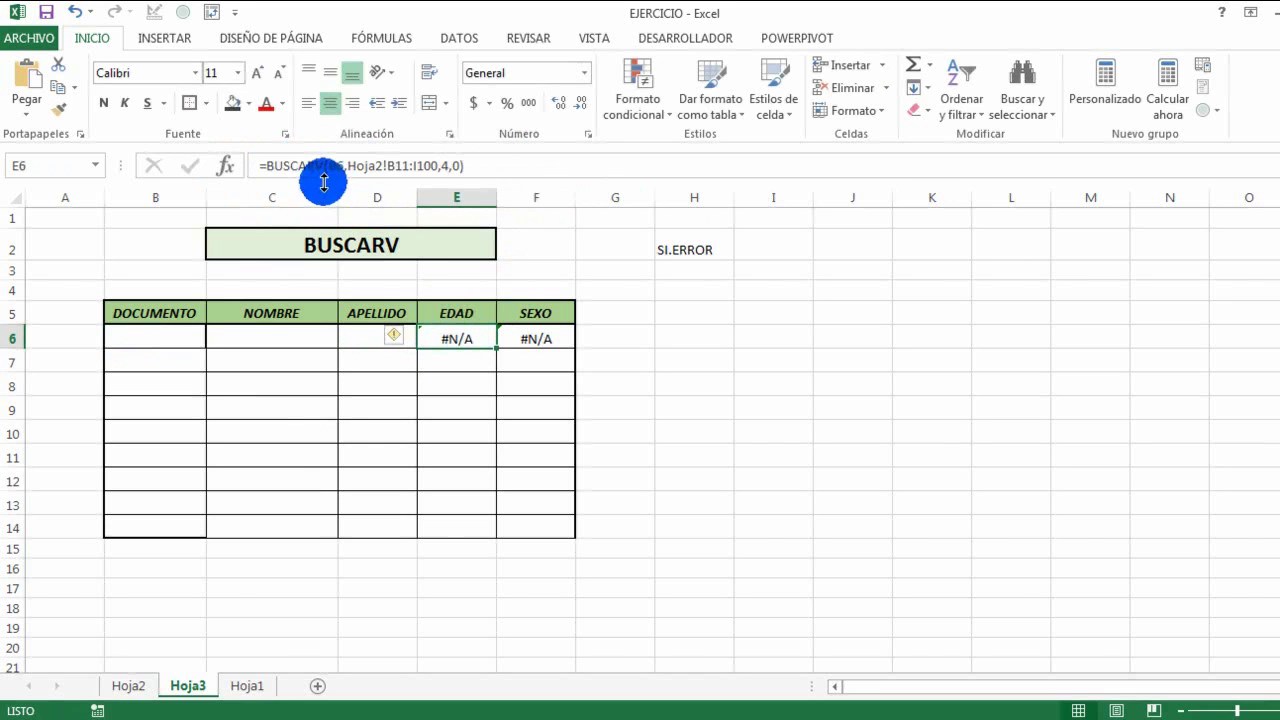
left_click(267, 165)
type("SI.ERR")
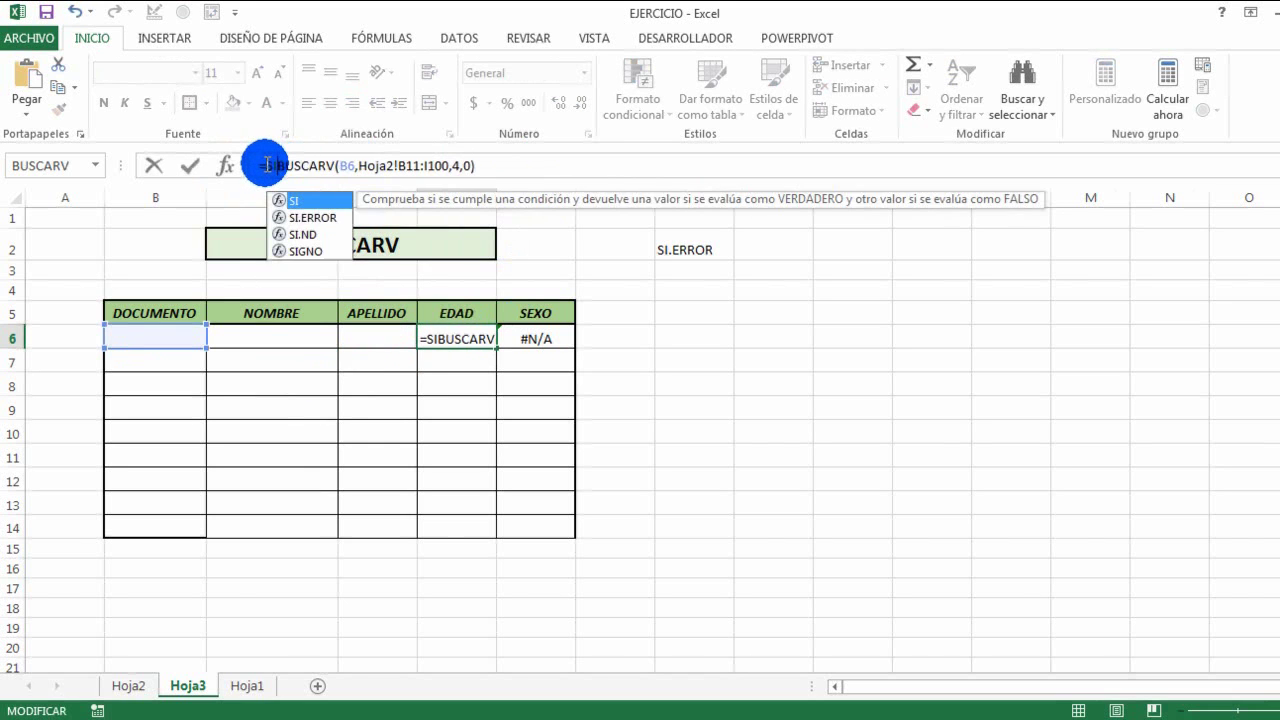
type("OR")
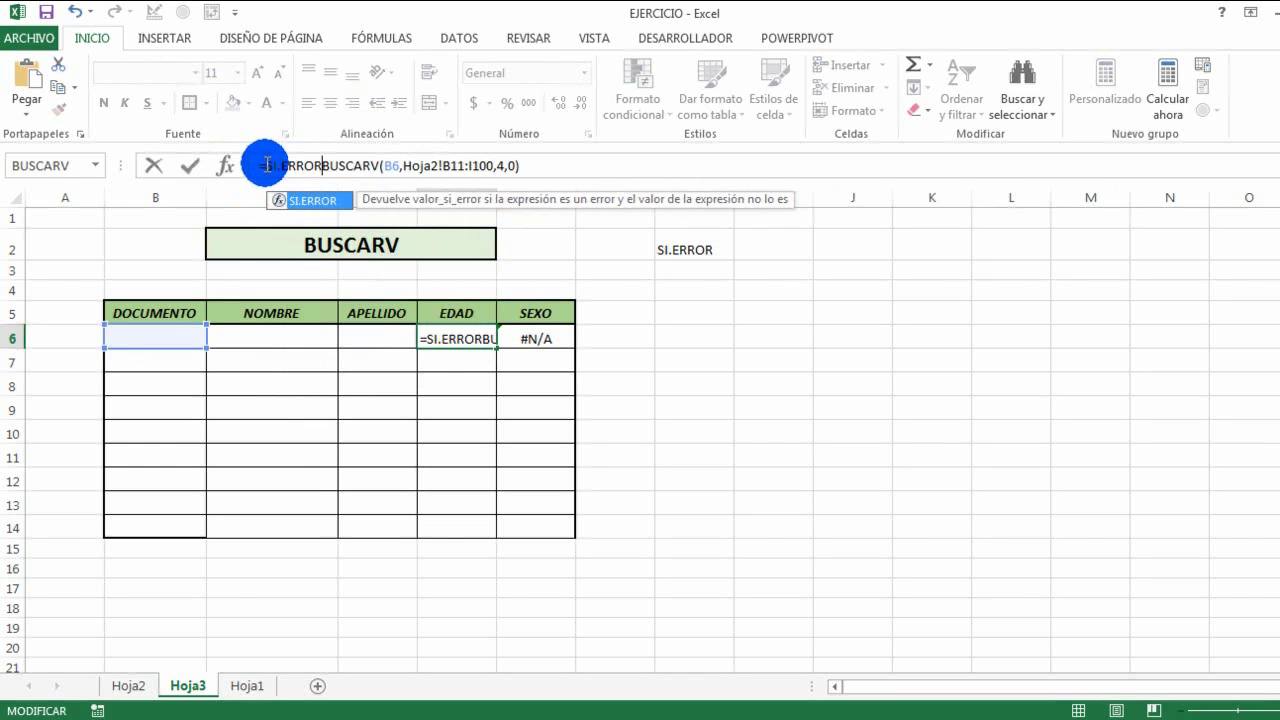
type("(")
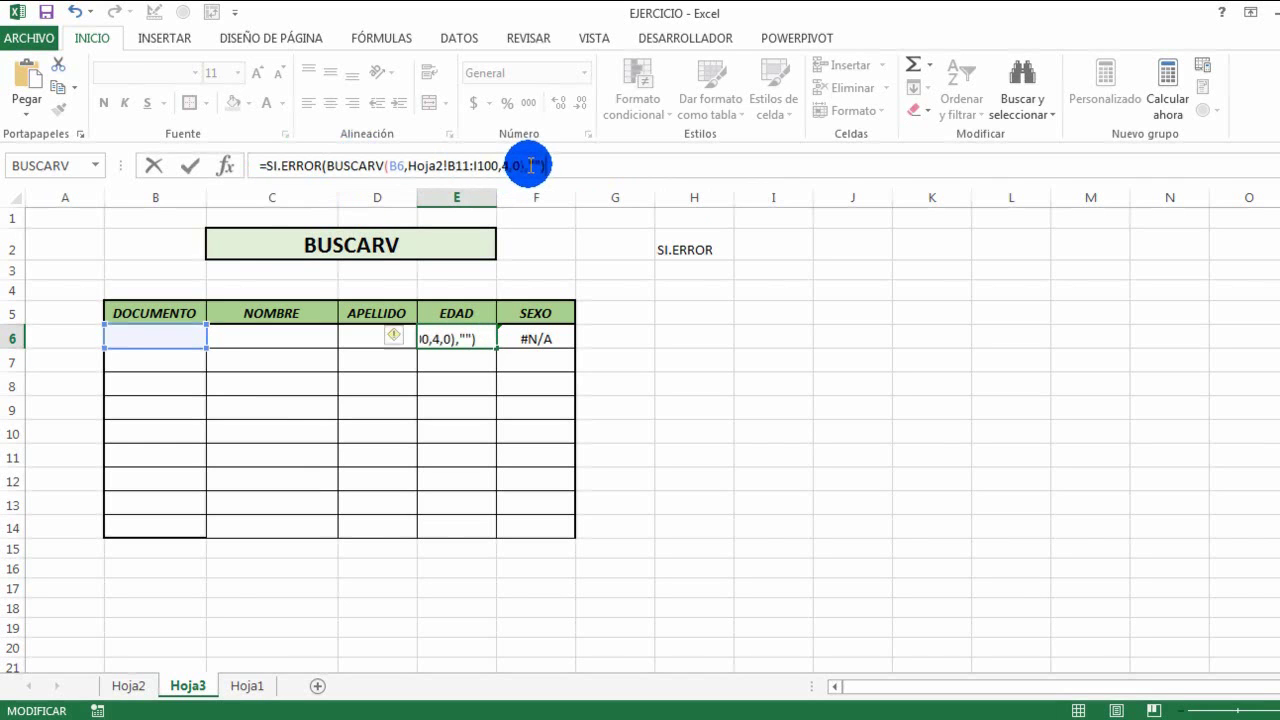
key("Return")
Step: Wrap the SEXO formula in F6 in SI.ERROR with "" as the error value, giving =SI.ERROR(BUSCARV(B6,Hoja2!B11:I100,6,0),"")
left_click(533, 343)
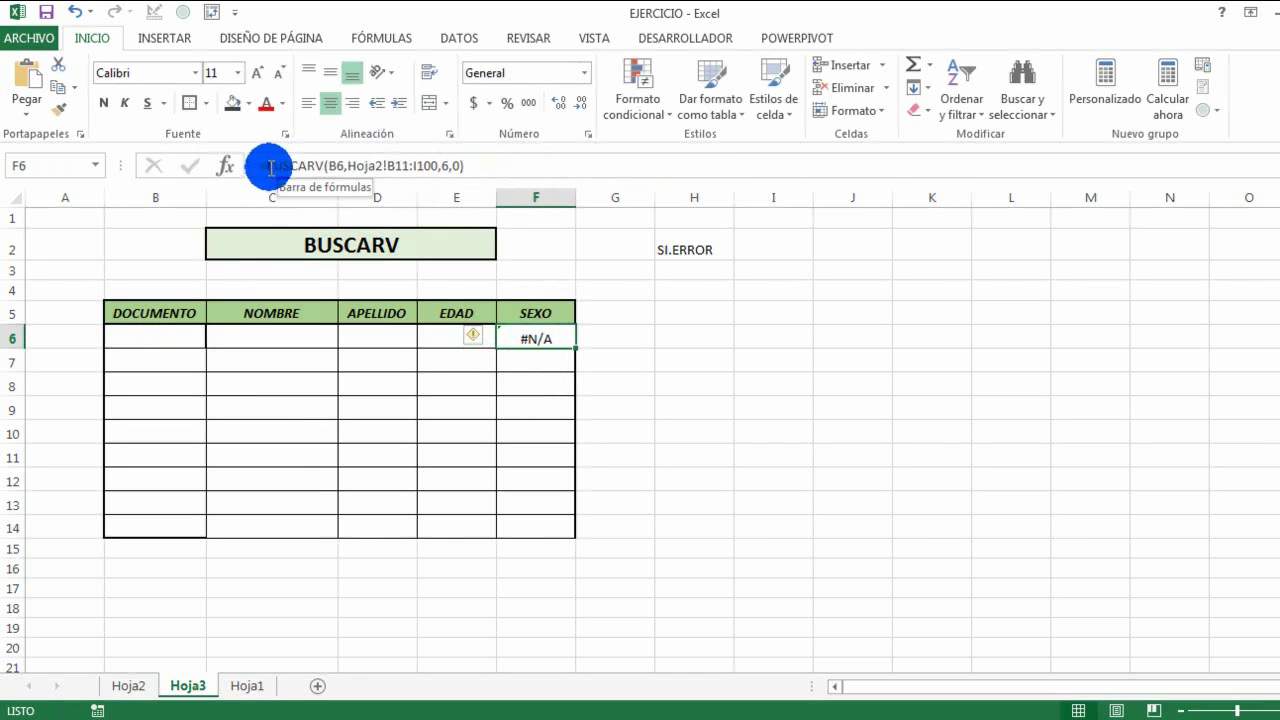
left_click(268, 165)
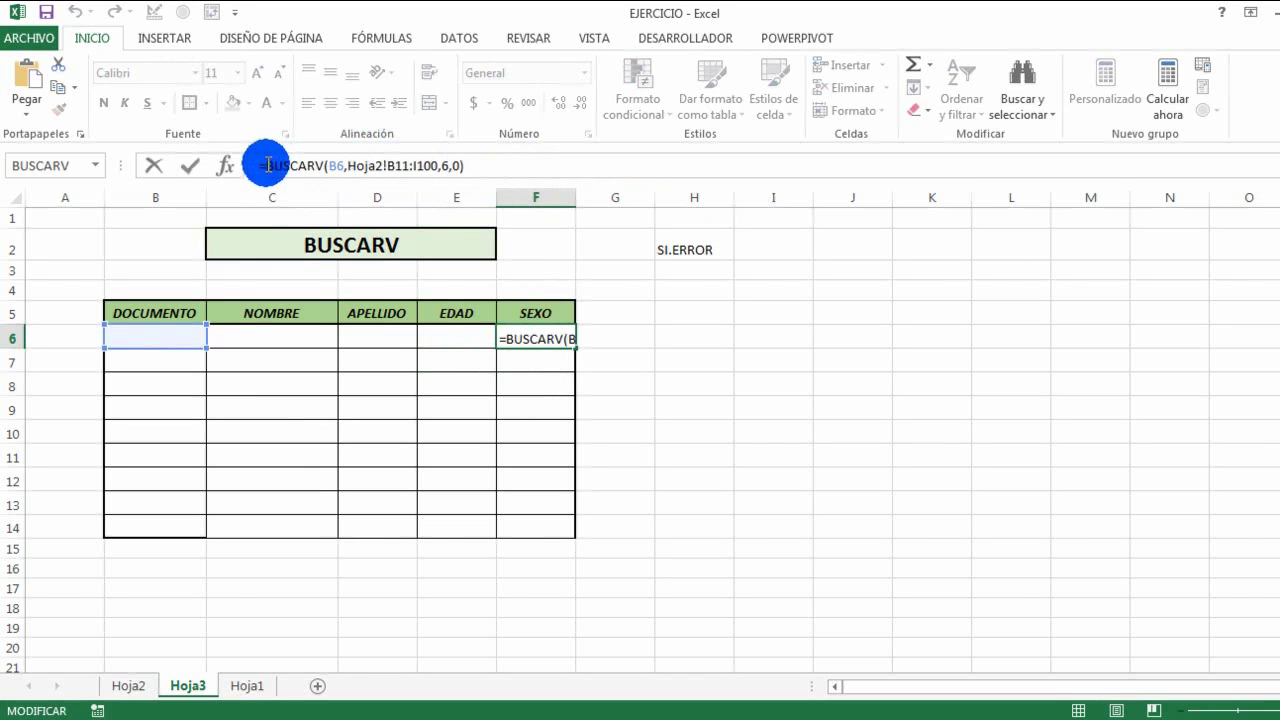
type("SI.ERRO")
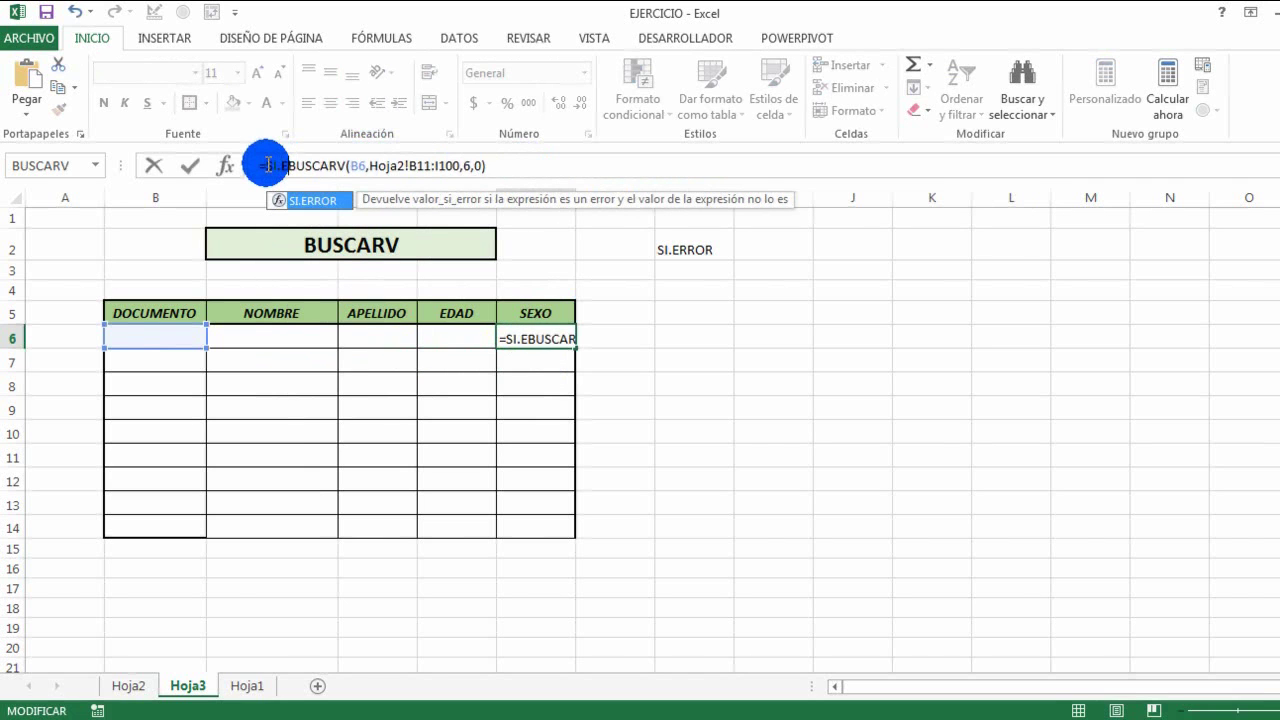
type("R(")
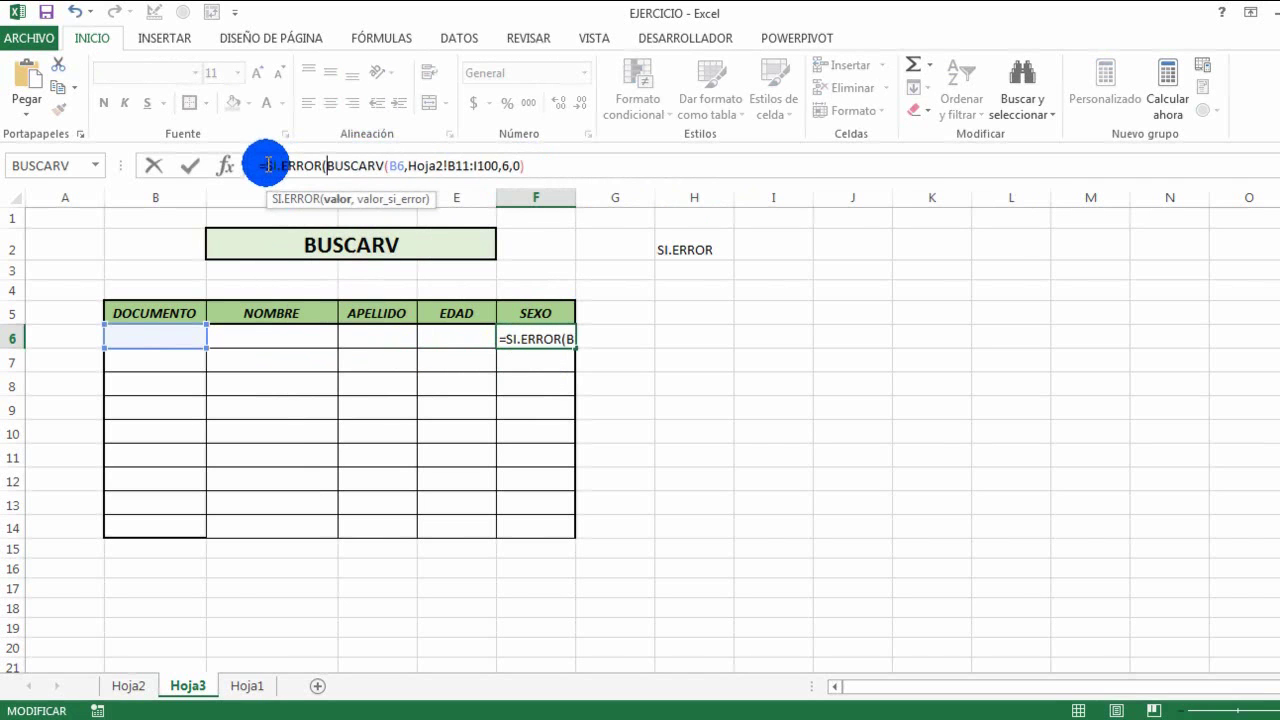
left_click(528, 165)
type(",")
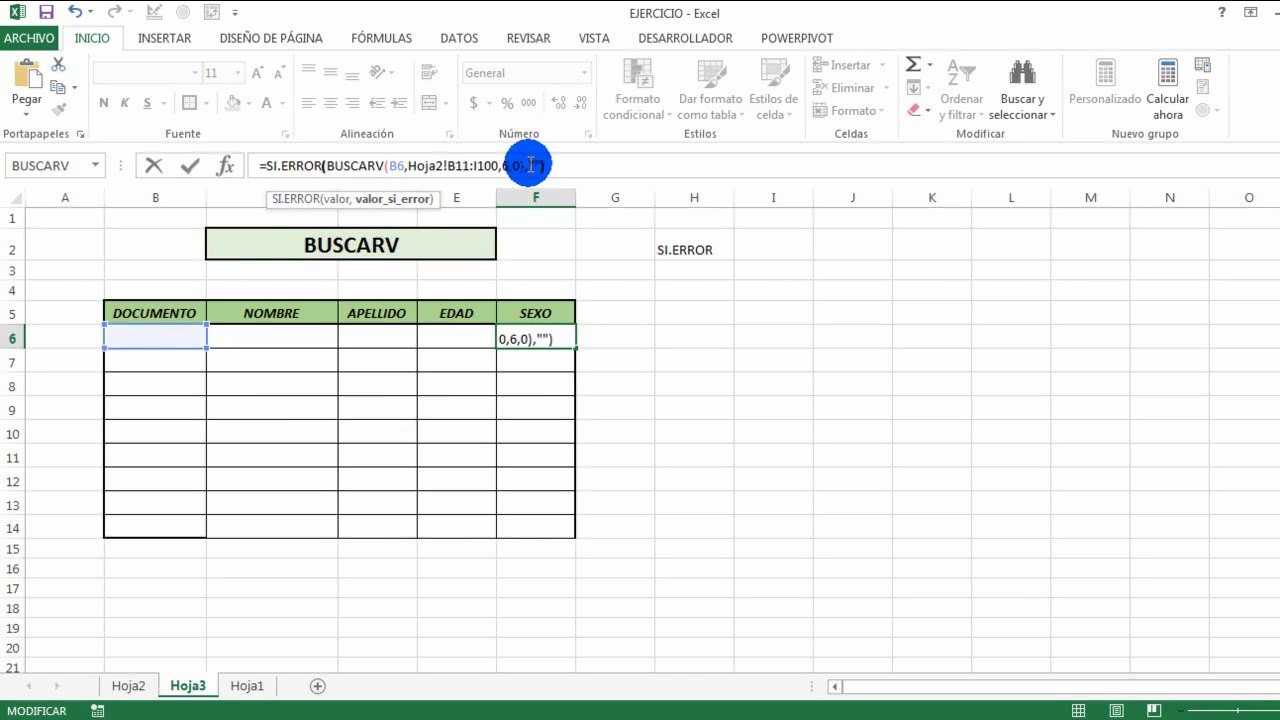
type("\"\")")
key("Return")
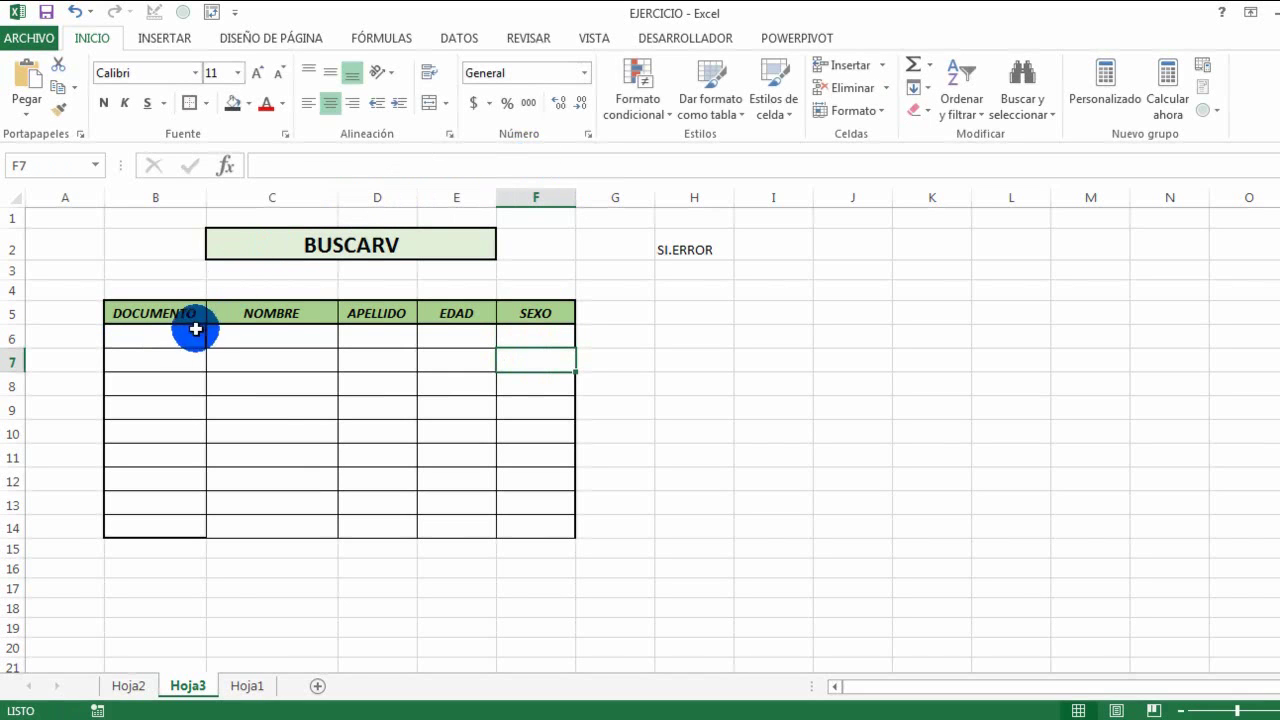
Step: Test the SI.ERROR lookups in row 6 by entering two document numbers in B6, one after the other
left_click(184, 336)
type("10152")
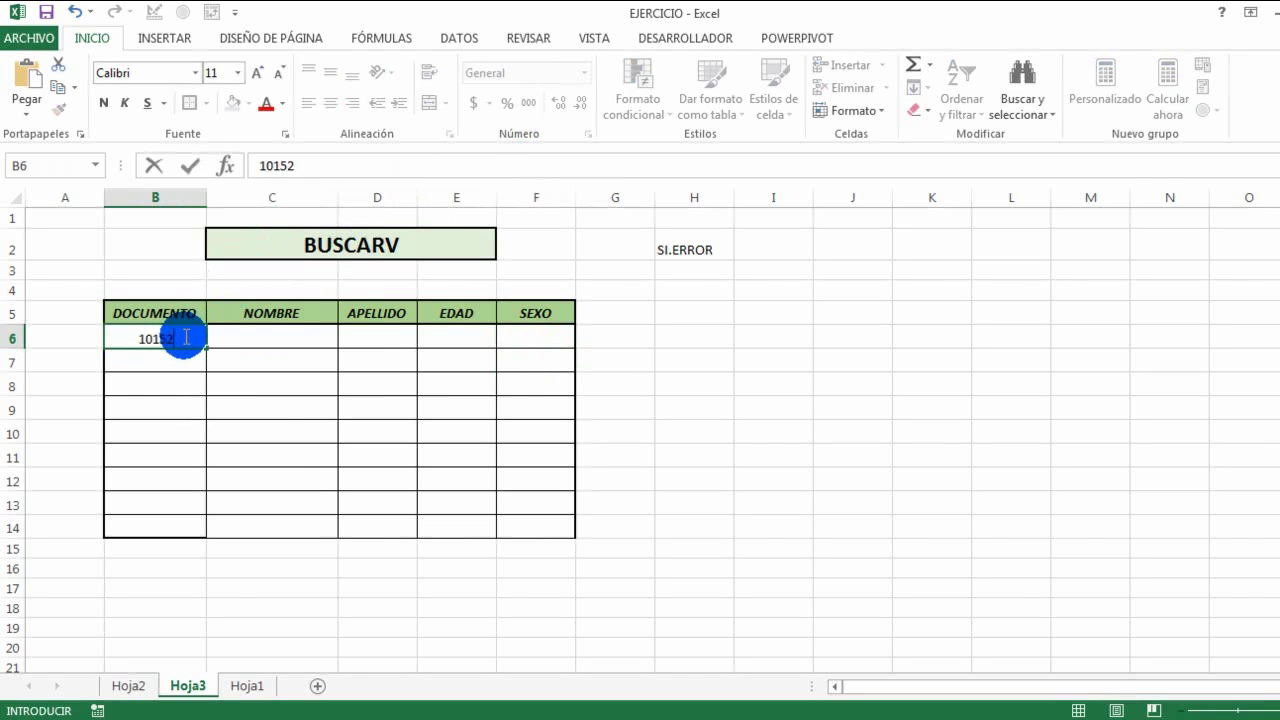
key("Return")
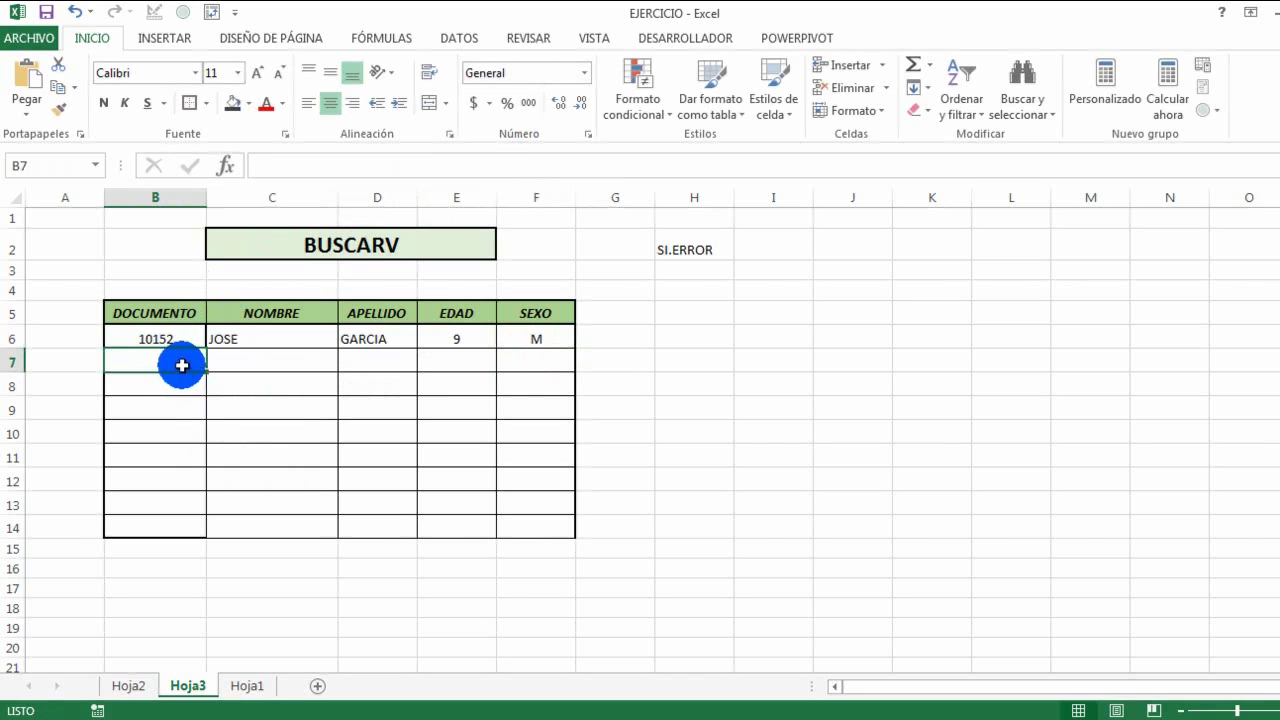
left_click(169, 342)
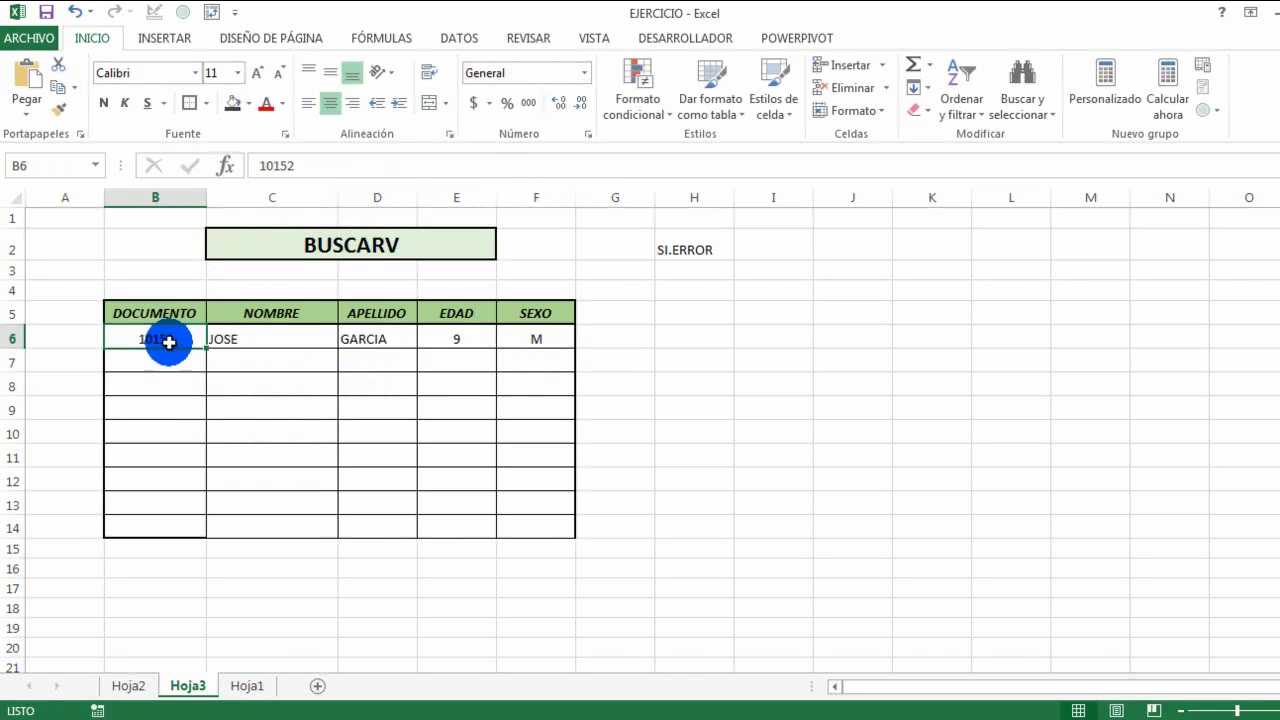
type("1")
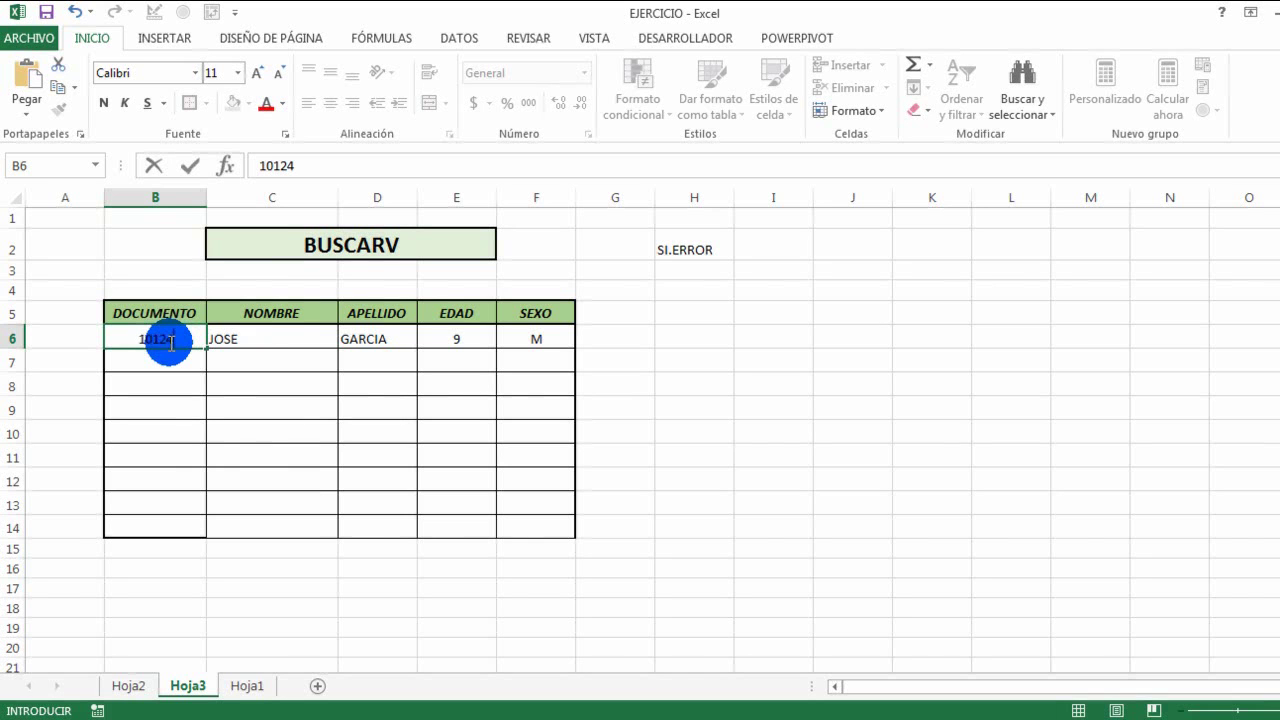
type("0124")
key("Return")
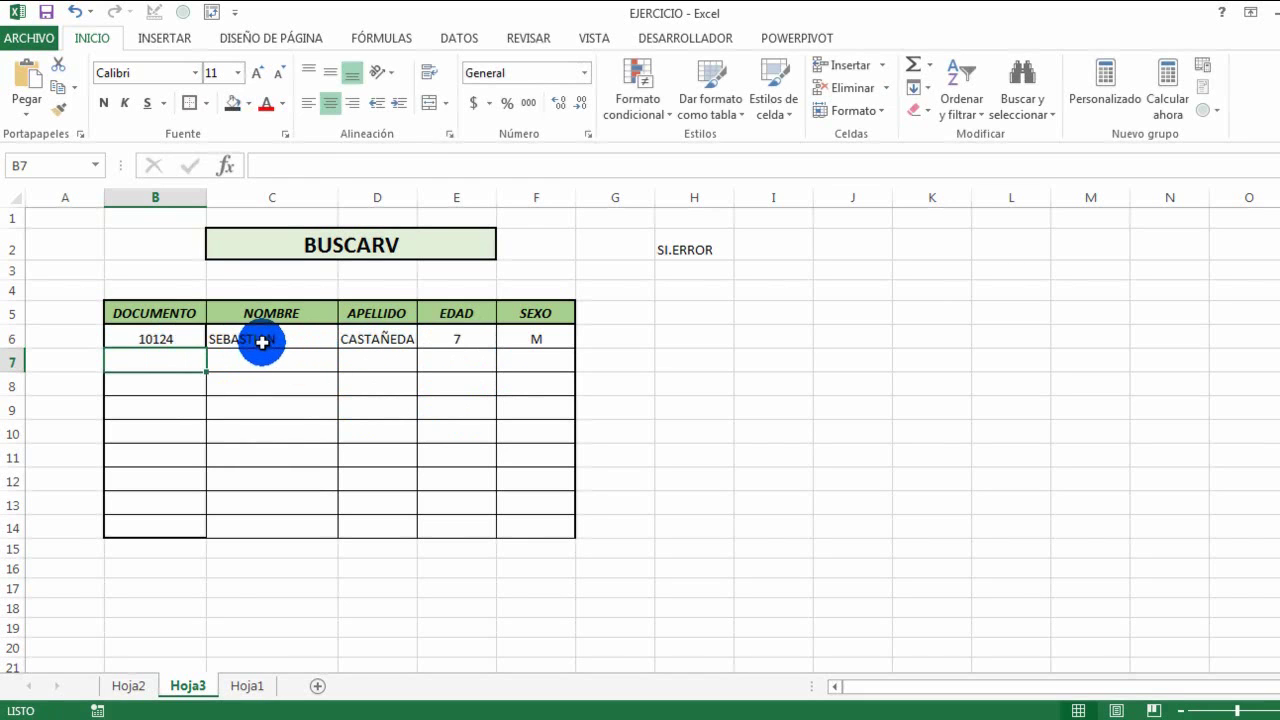
Step: Copy the NOMBRE formula from C6 down the column through C14
left_click(300, 343)
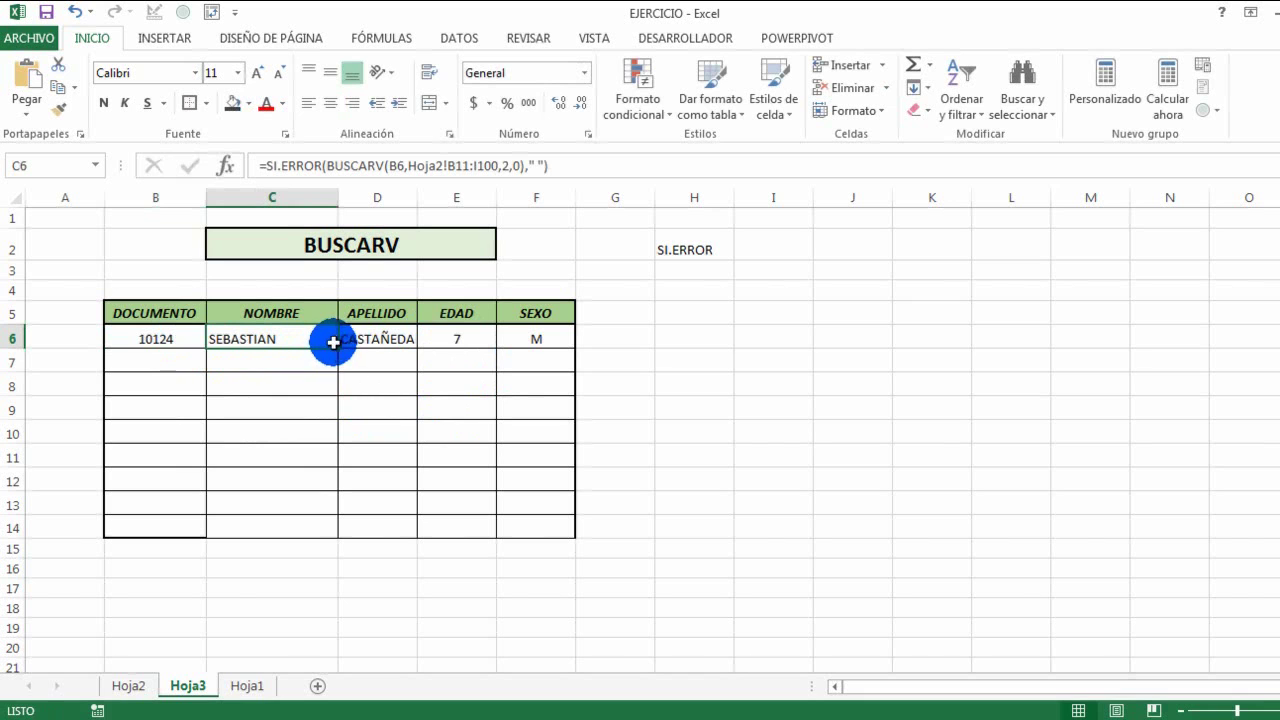
left_click_drag(336, 348, 329, 528)
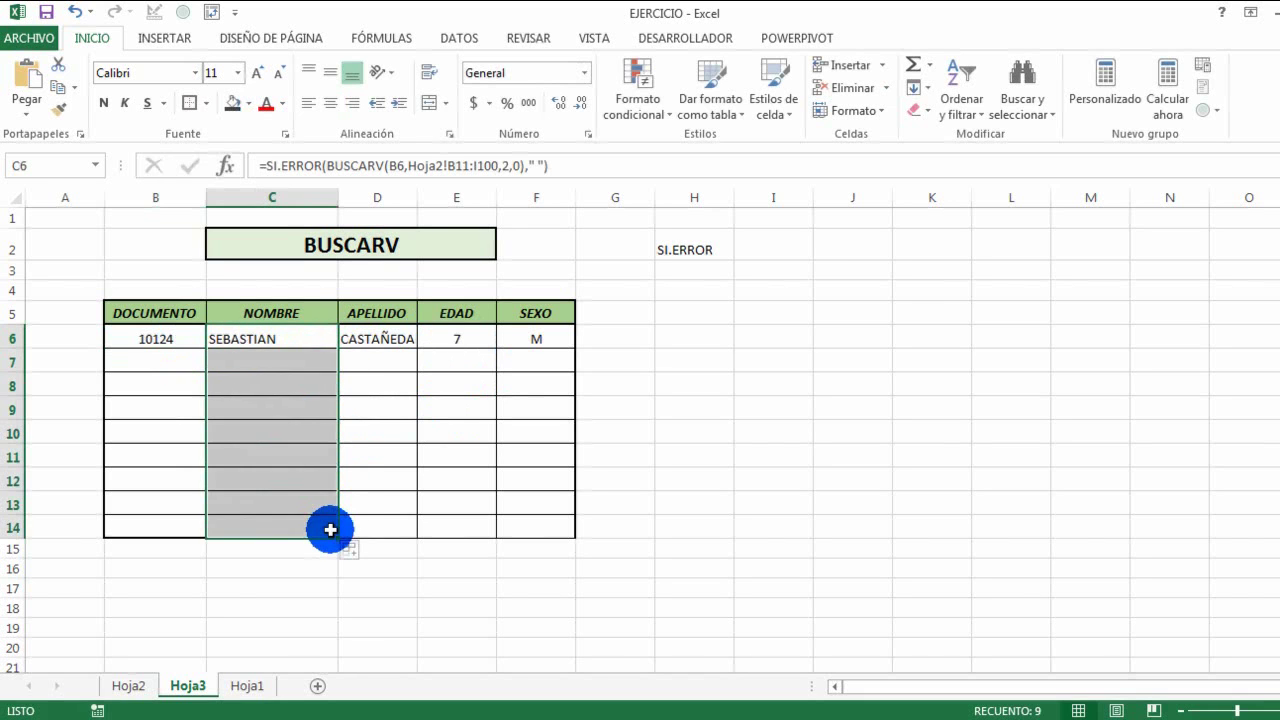
Step: Examine the copied NOMBRE formulas down to C14 against the original in C6, checking the document cell and Hoja2 range in each
left_click(301, 463)
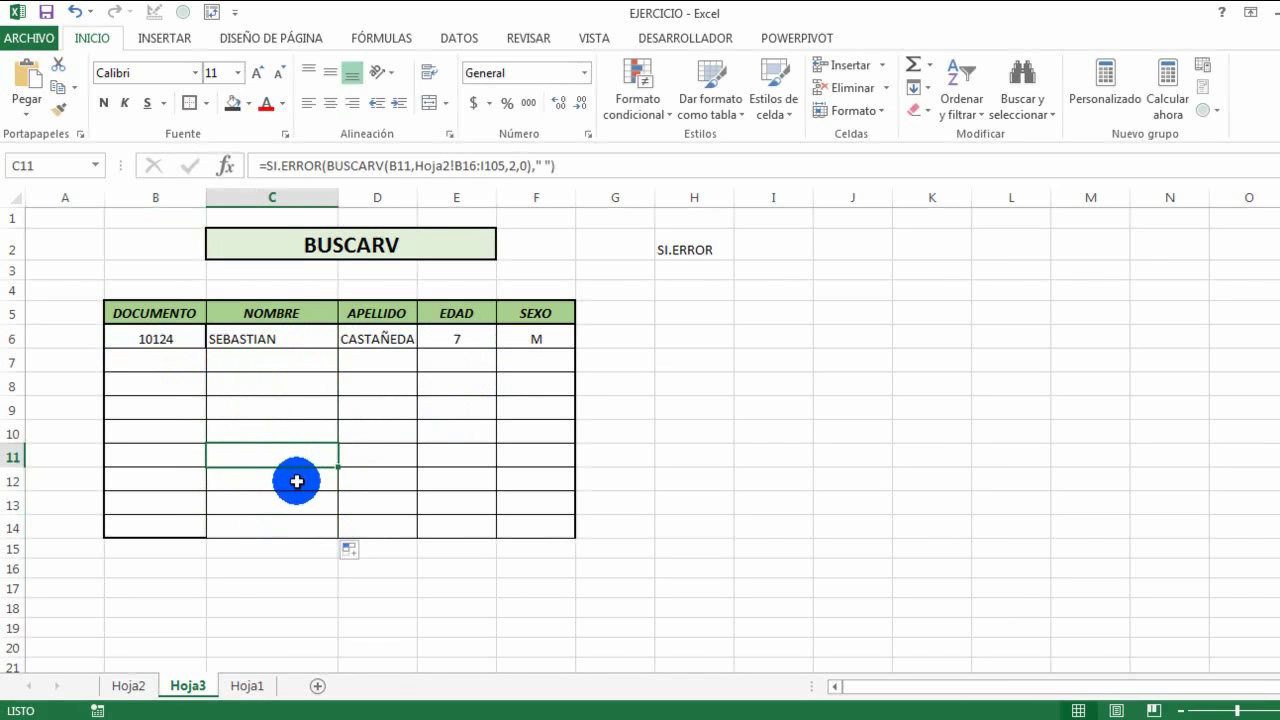
left_click(297, 480)
left_click(318, 340)
left_click(313, 359)
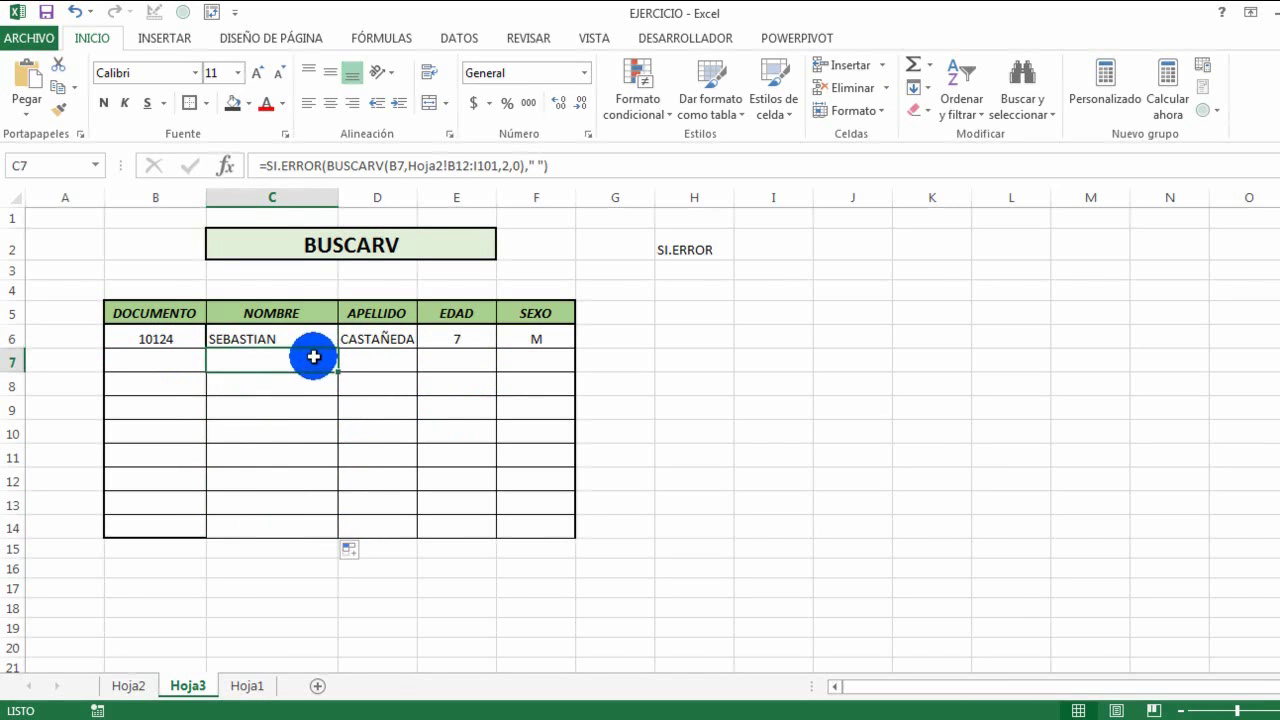
left_click(306, 387)
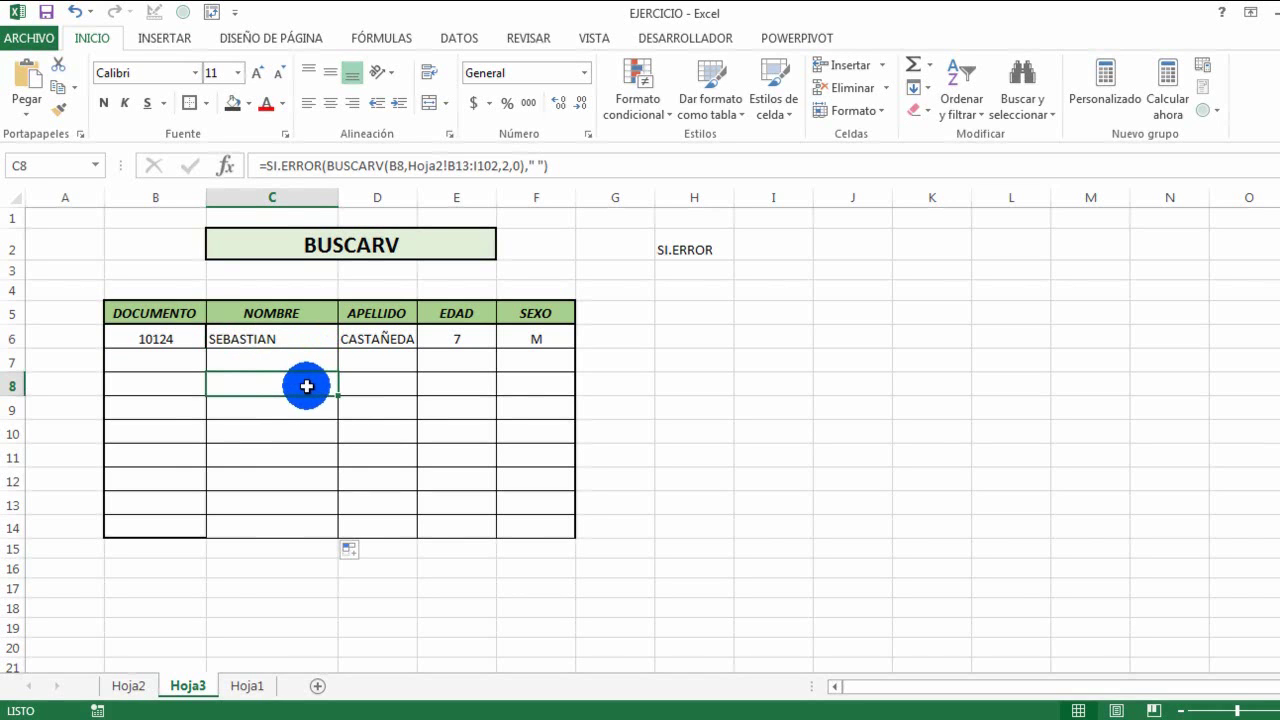
left_click_drag(313, 418, 313, 421)
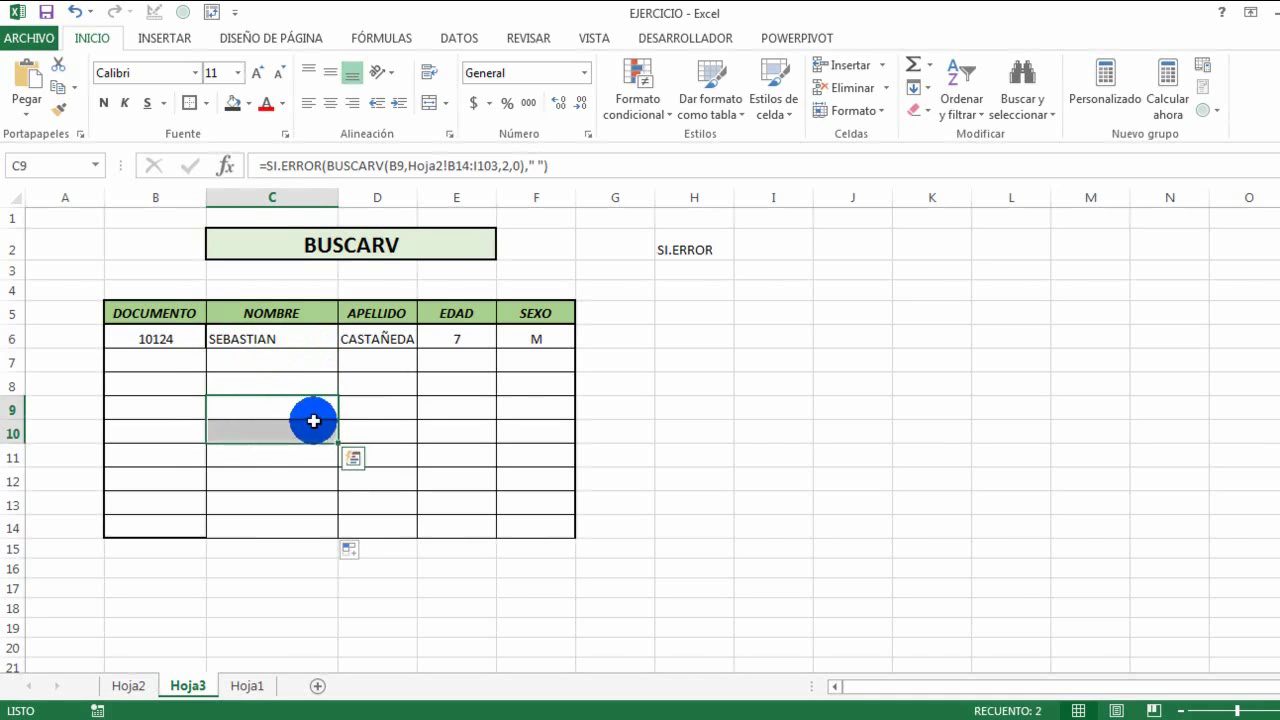
left_click(314, 391)
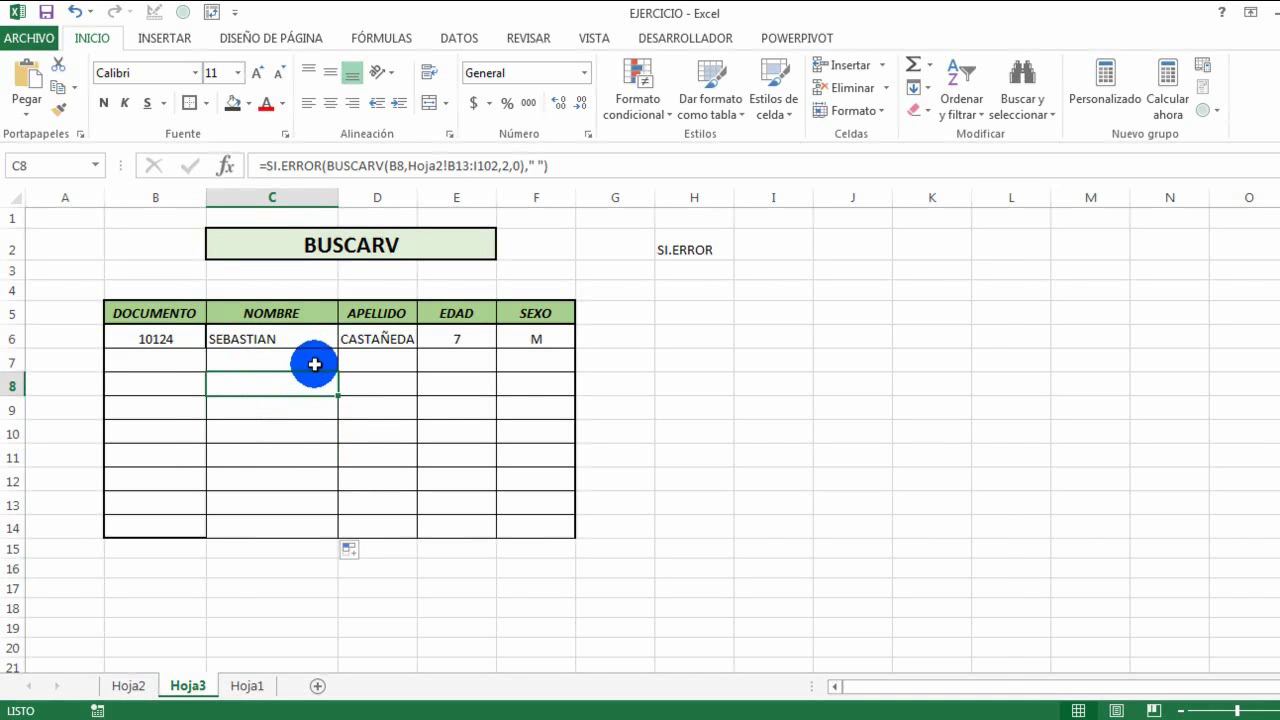
left_click(315, 364)
left_click(316, 341)
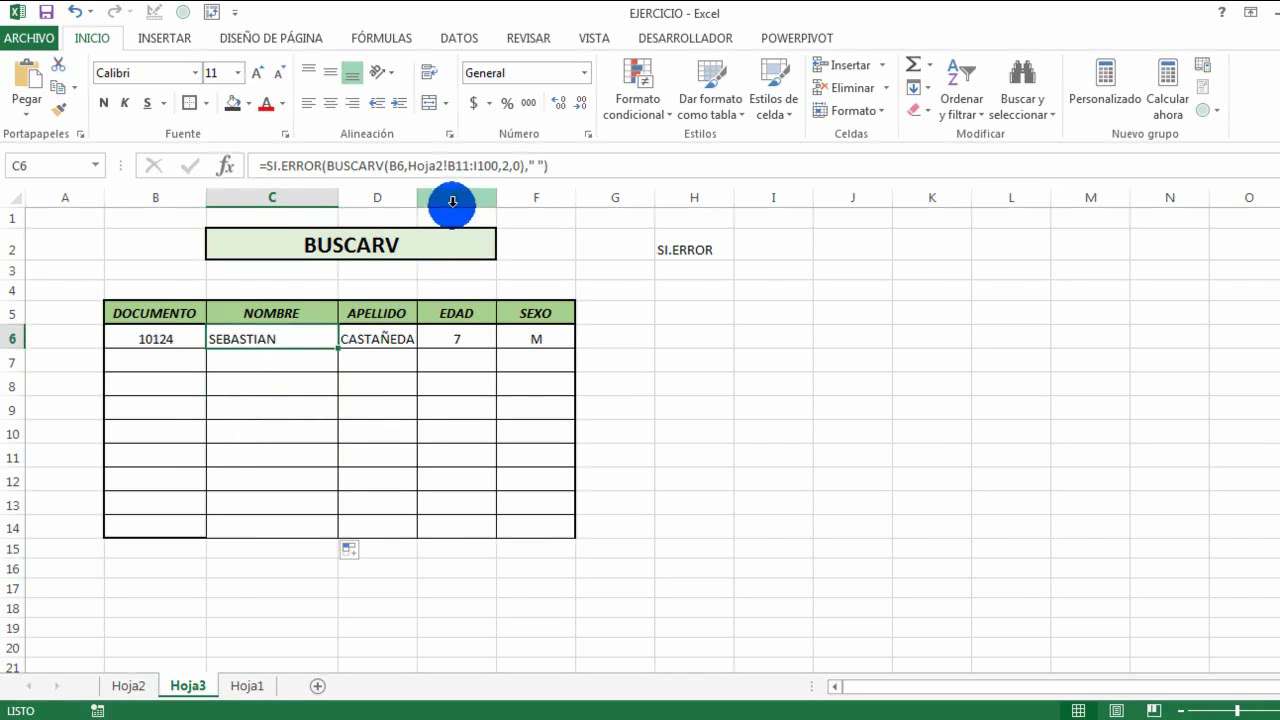
left_click(324, 361)
left_click(311, 386)
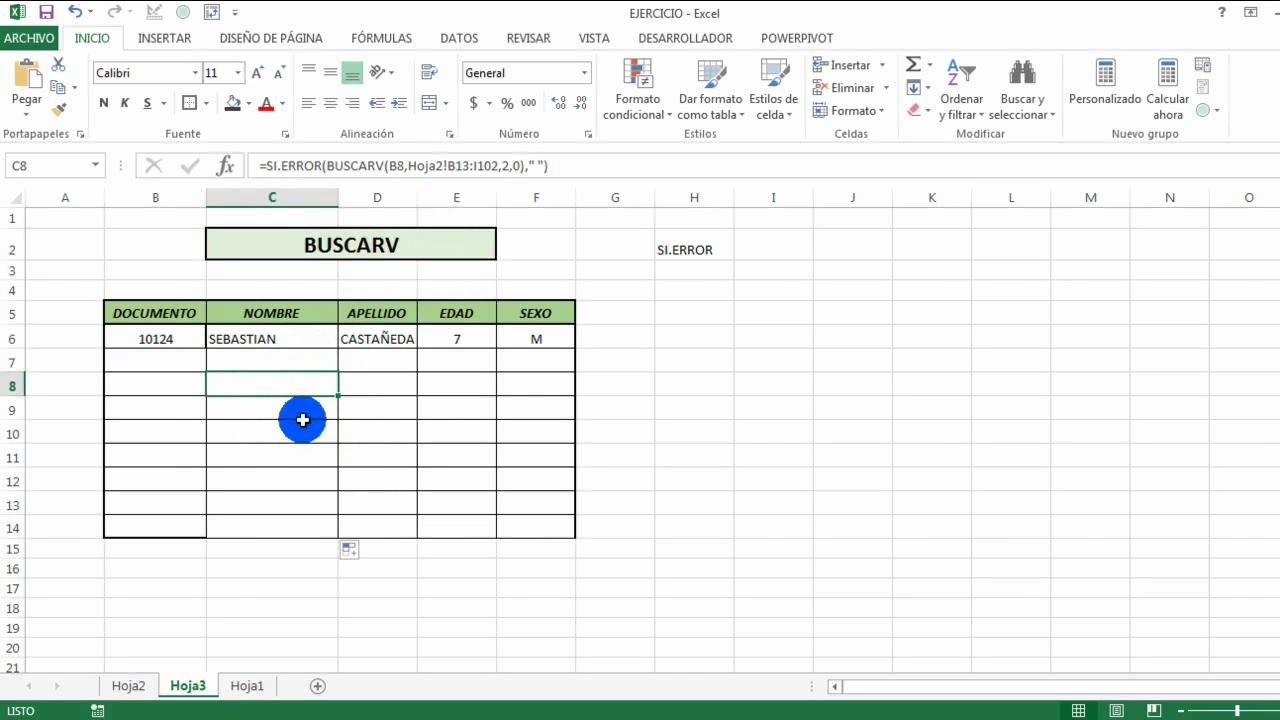
left_click(307, 407)
left_click(297, 431)
left_click(288, 463)
left_click(283, 490)
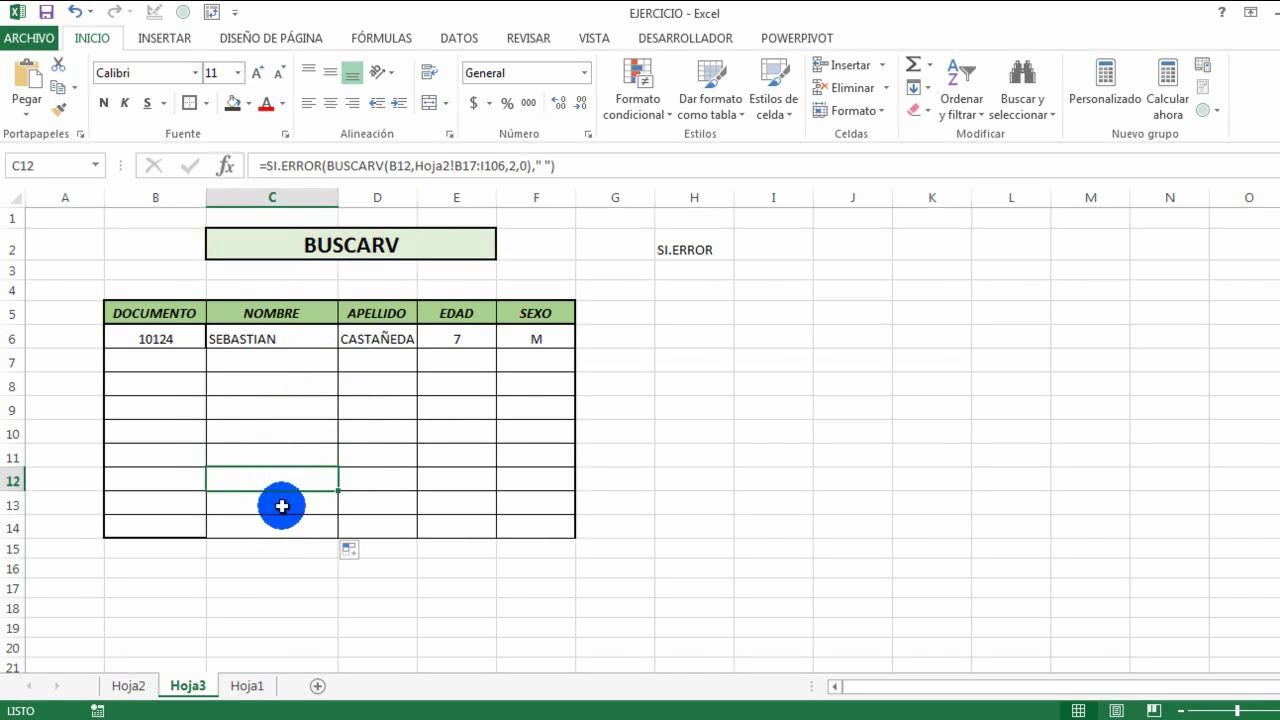
left_click(281, 503)
left_click(281, 524)
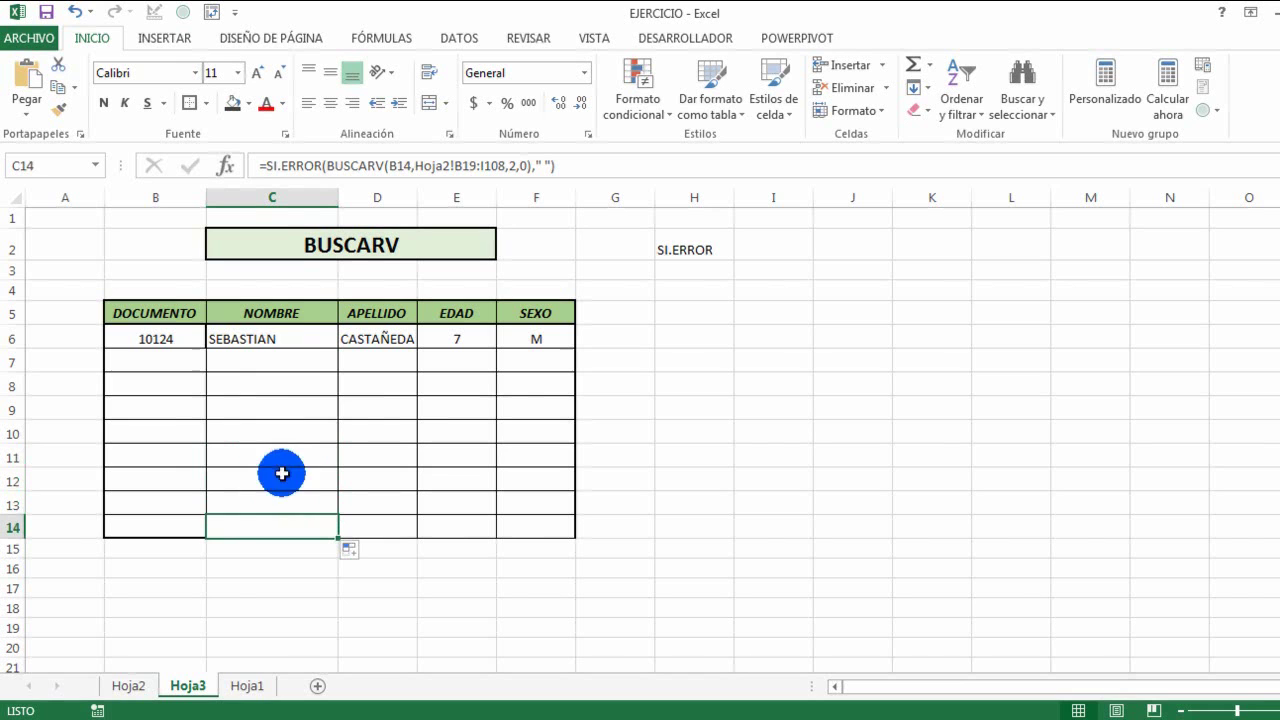
Step: Compare the Hoja2 table range used in the formulas of C6, C7 and C8
left_click(297, 336)
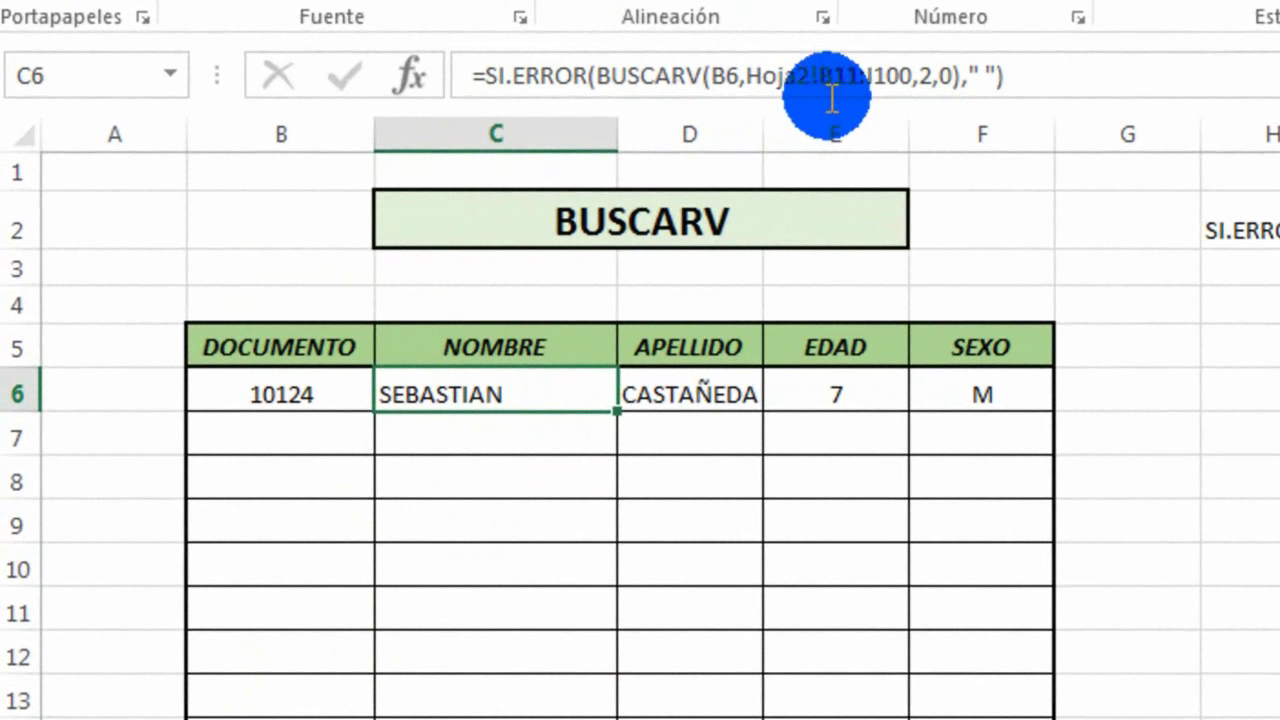
left_click(513, 430)
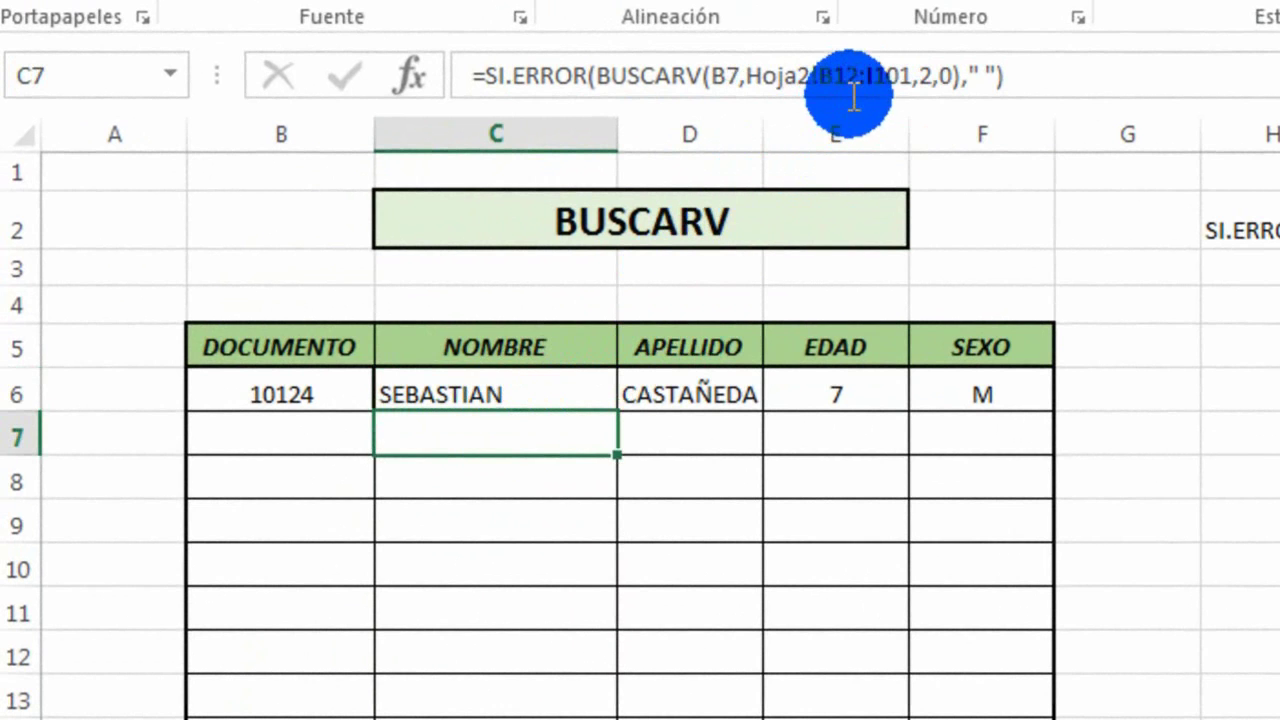
left_click(570, 474)
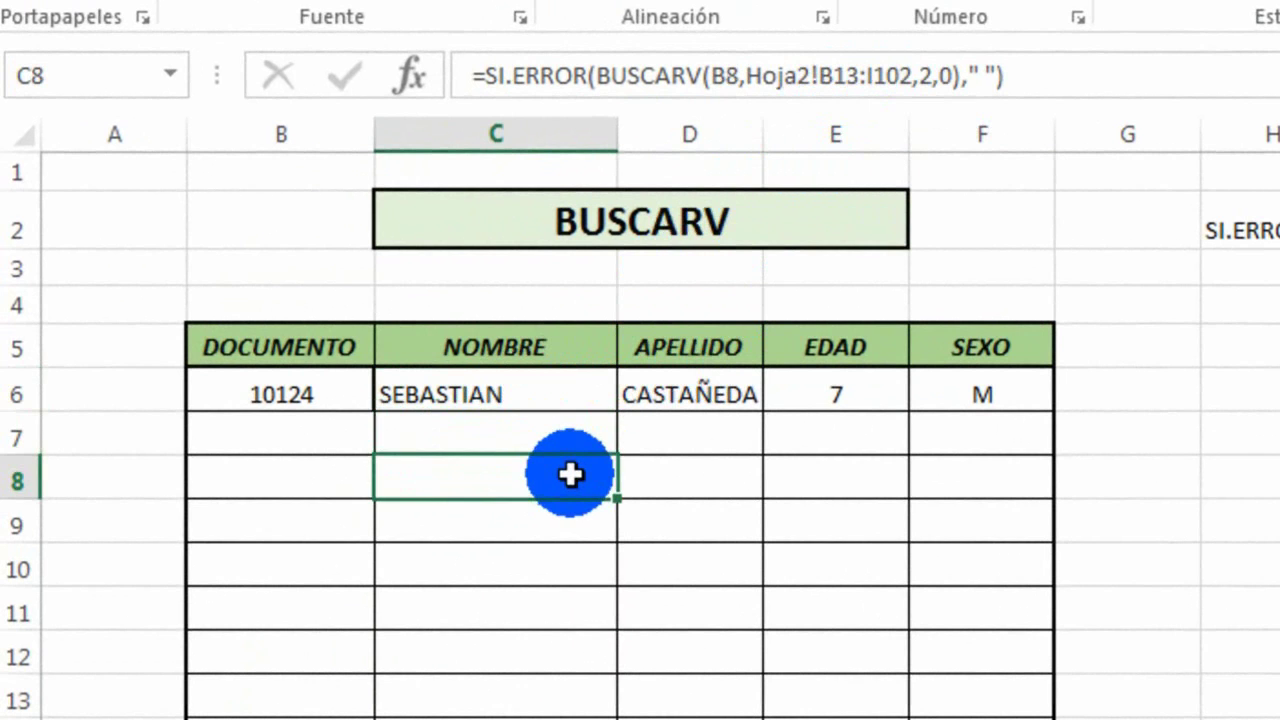
Step: Make the Hoja2 lookup range absolute as $B$11:$I$100 in the NOMBRE formula in C6
left_click(567, 535)
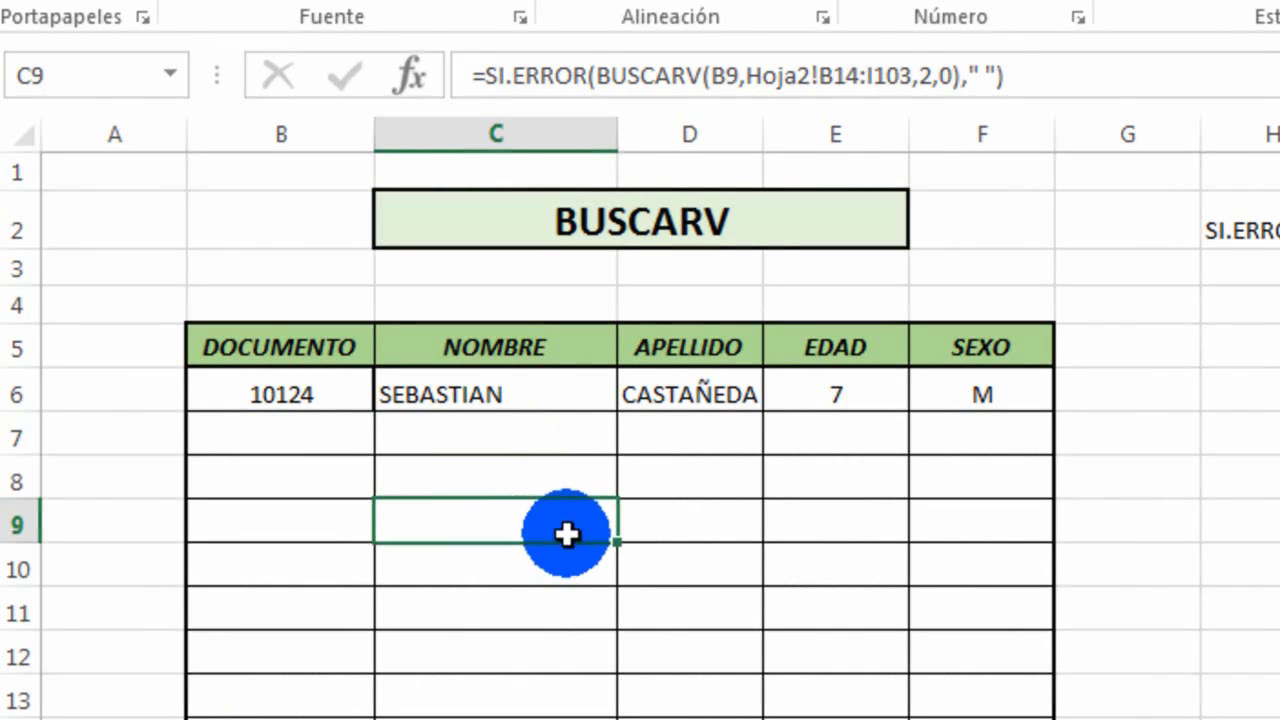
left_click(598, 394)
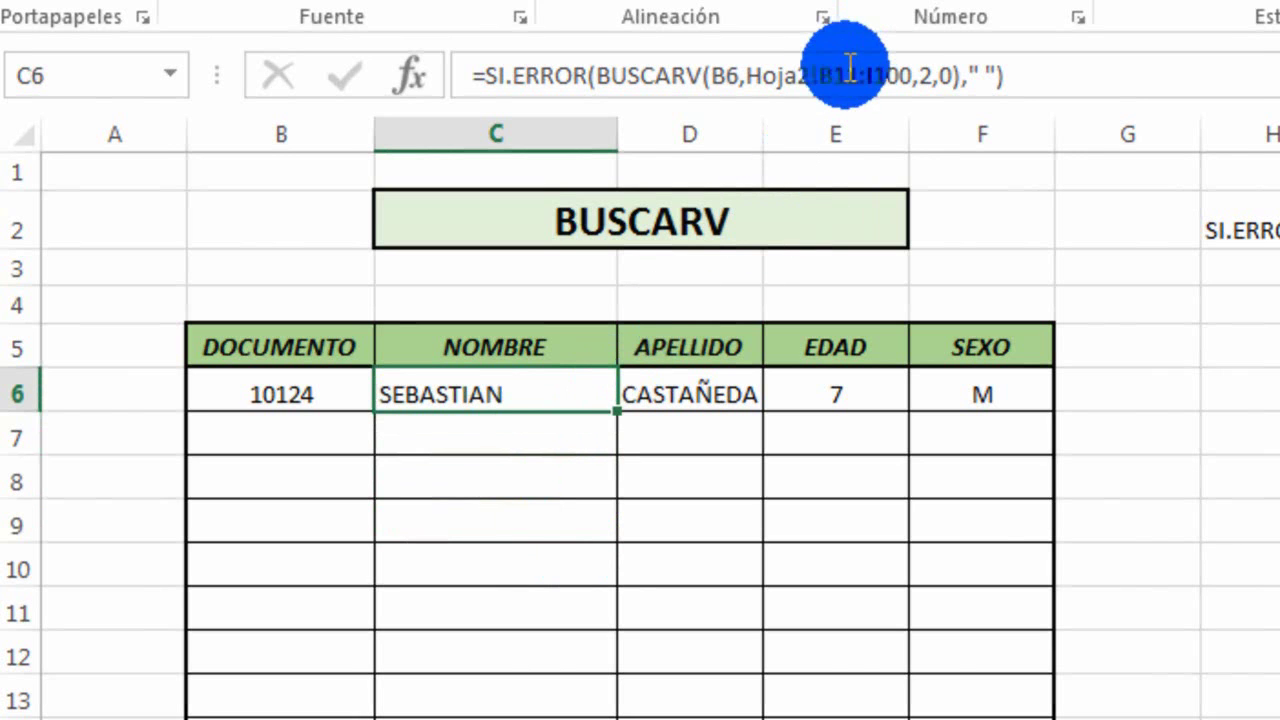
left_click_drag(820, 76, 915, 74)
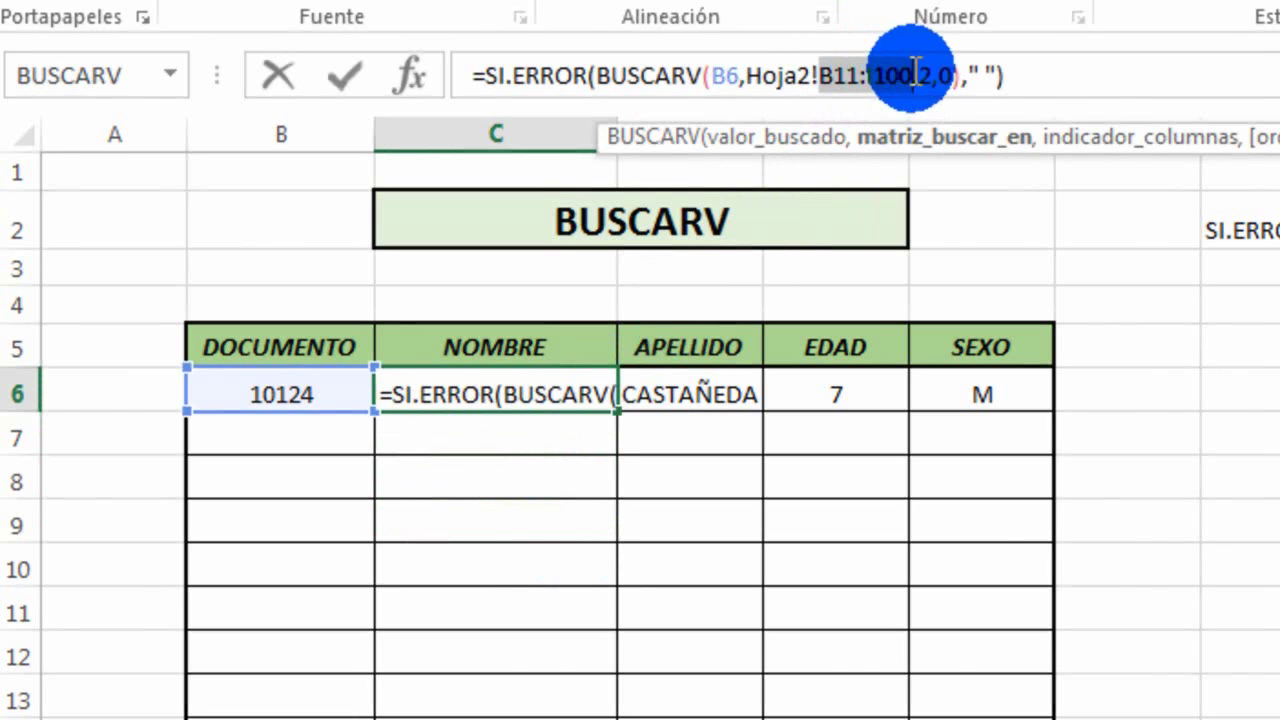
key("F4")
key("Return")
Step: Fix the Hoja2 table range as $B$11:$I$100 in the APELLIDO formula in D6
left_click(720, 389)
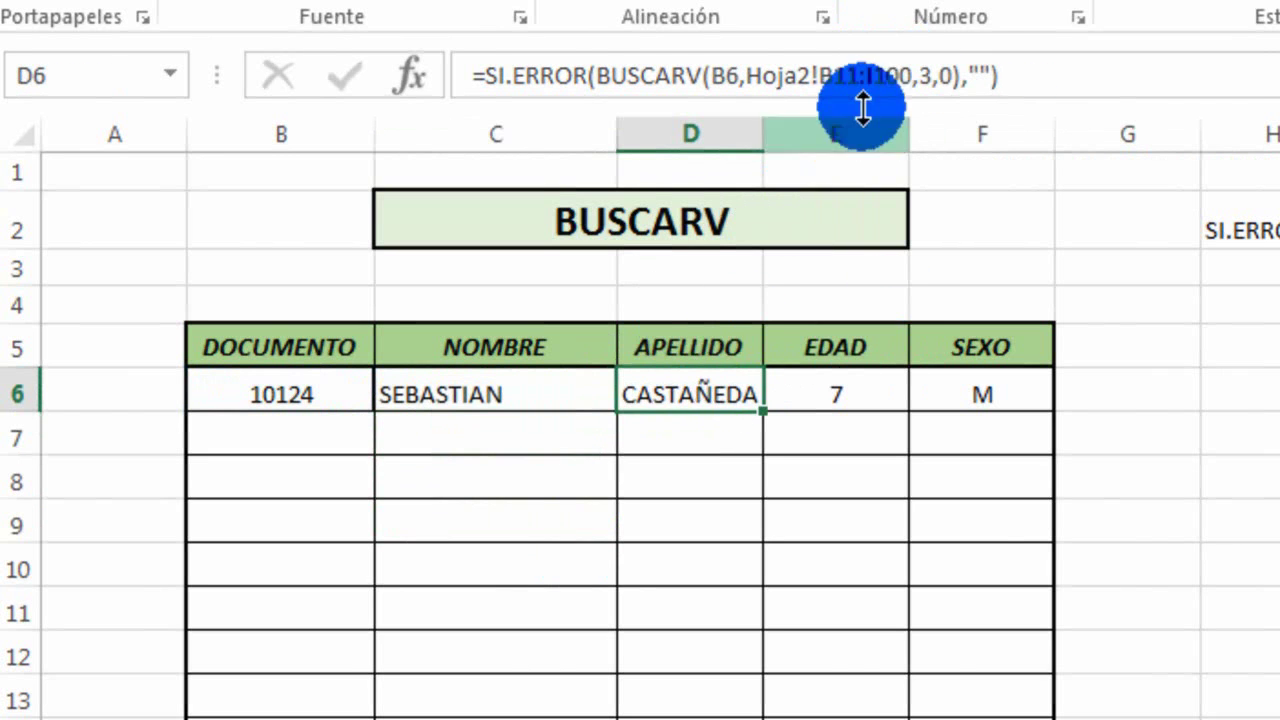
left_click_drag(820, 75, 912, 75)
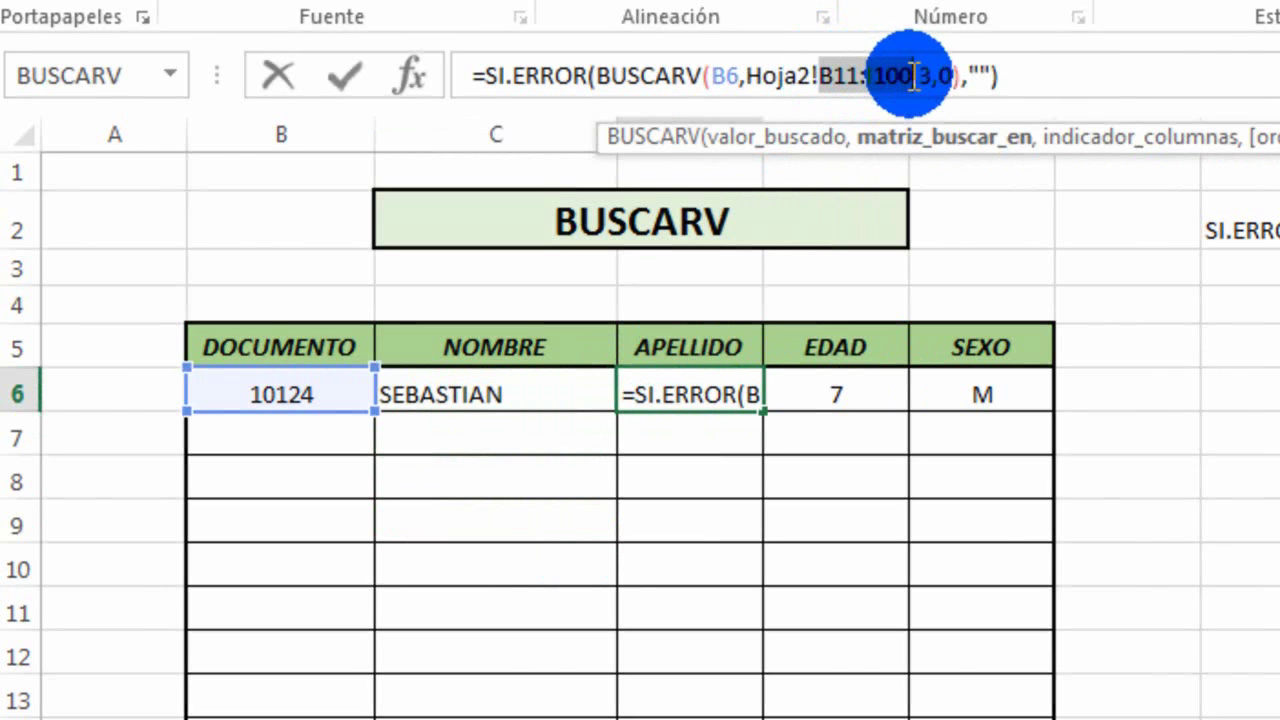
key("F4")
key("Return")
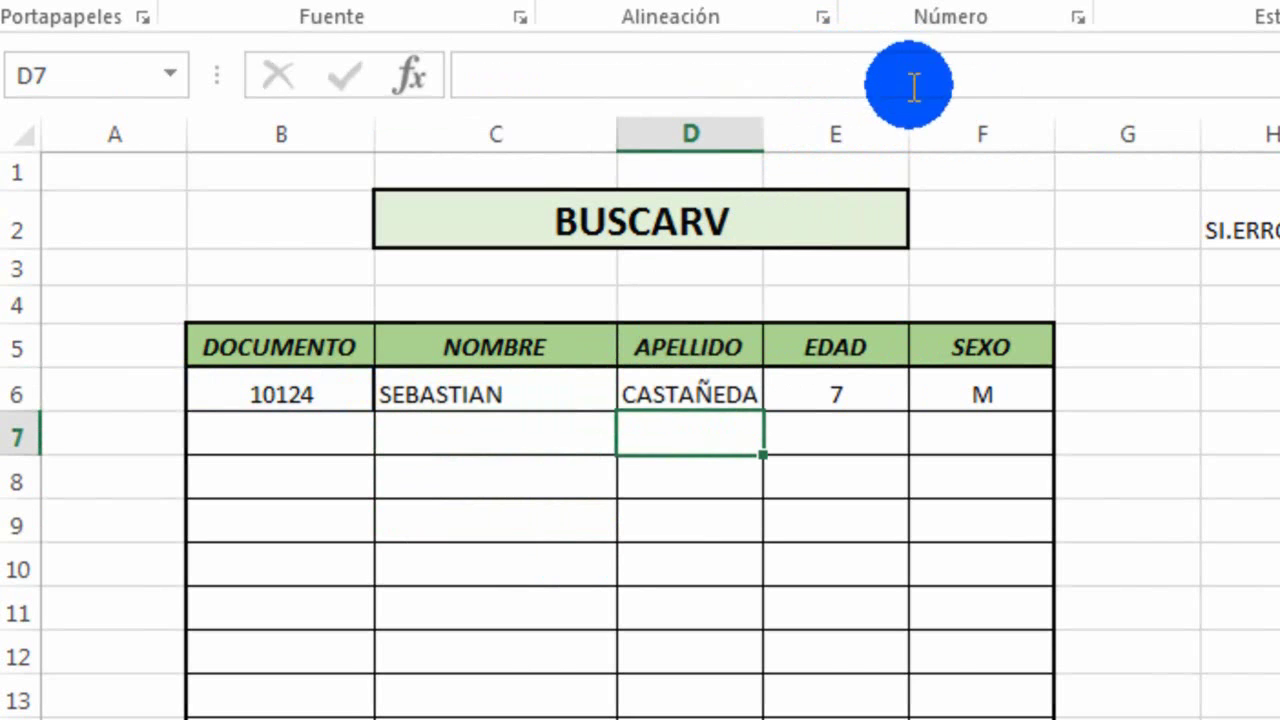
Step: Convert the Hoja2 range in the EDAD formula in E6 to the absolute reference $B$11:$I$100
left_click(830, 386)
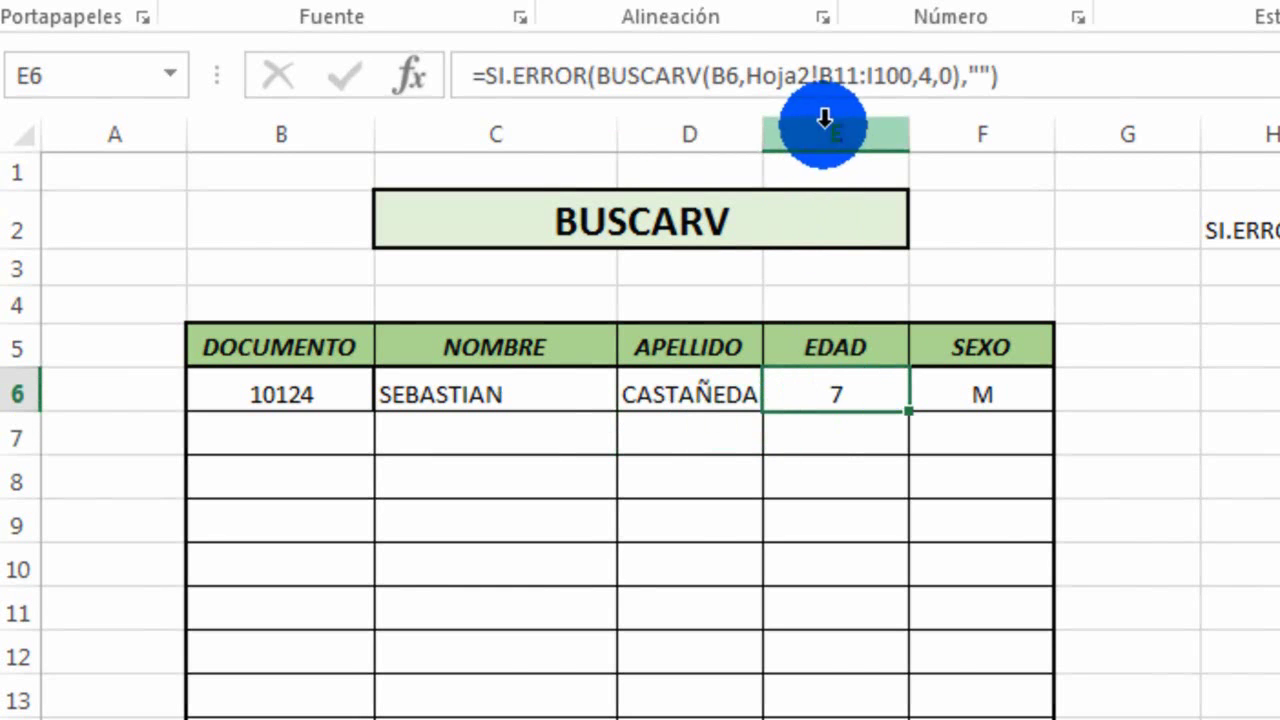
left_click_drag(828, 78, 917, 80)
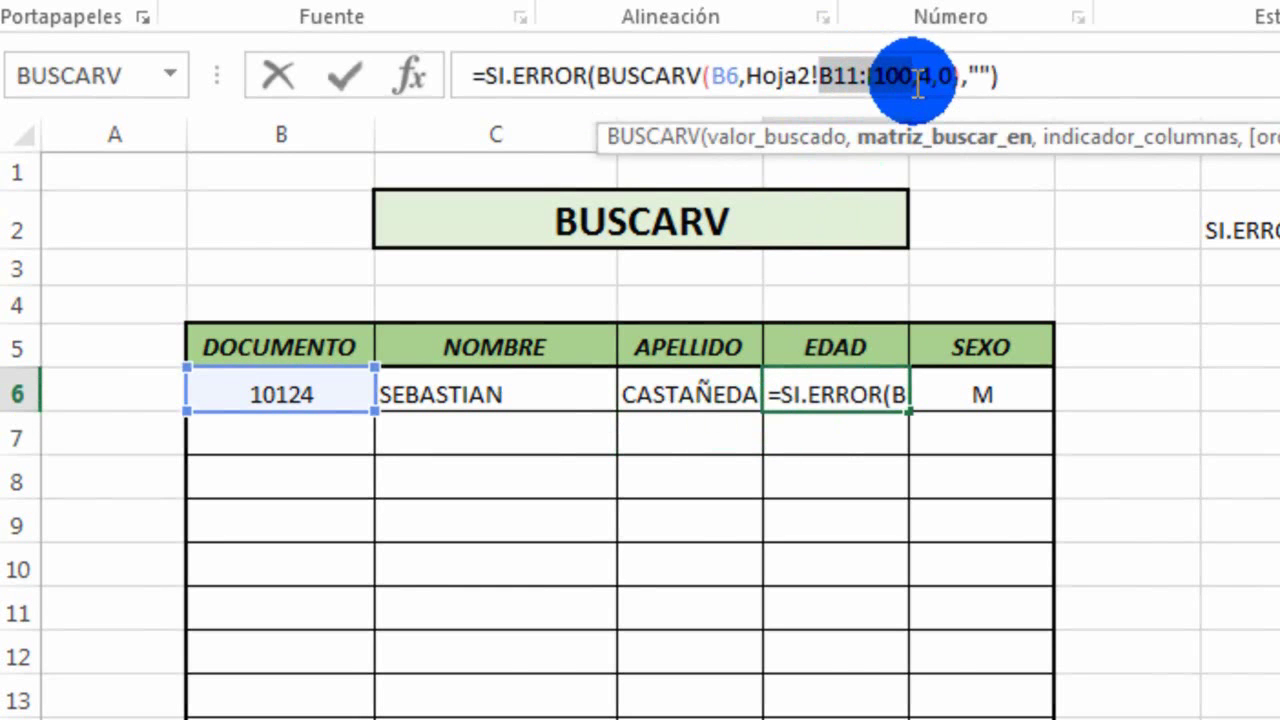
key("F4")
key("Return")
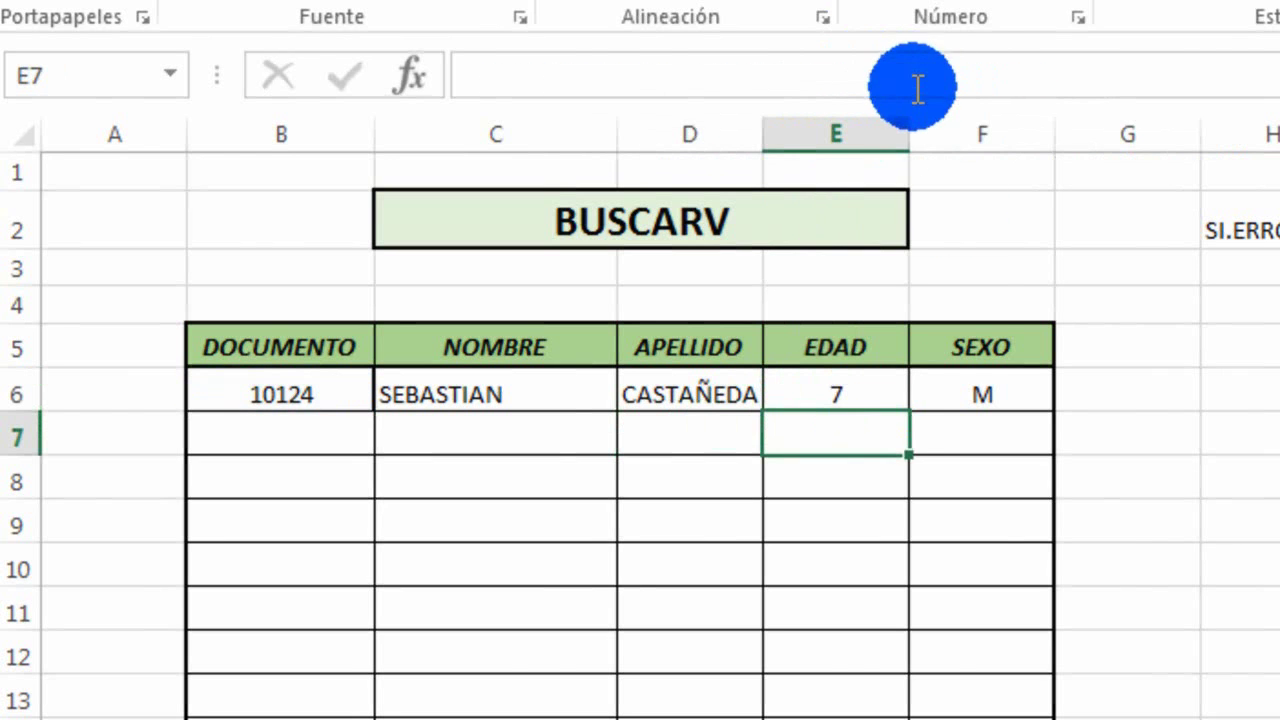
Step: Lock the Hoja2 range in the SEXO formula in F6 as $B$11:$I$100
left_click(977, 385)
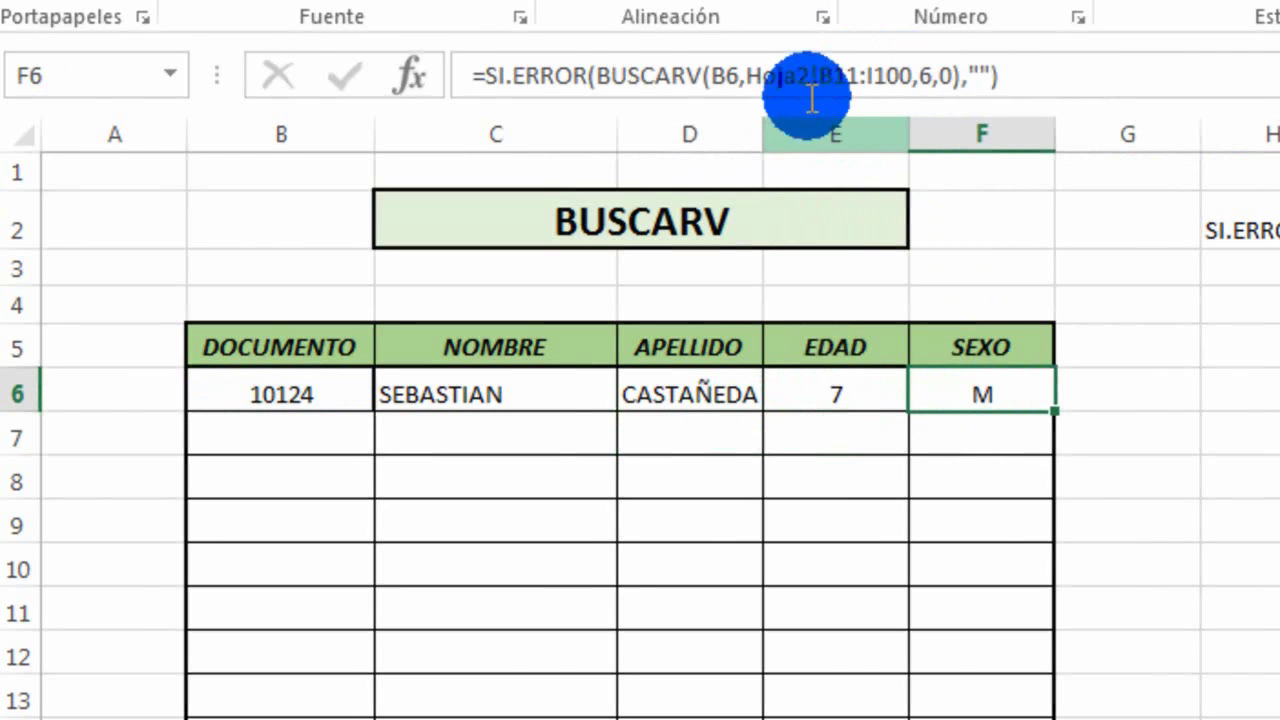
left_click_drag(818, 80, 913, 84)
key("F4")
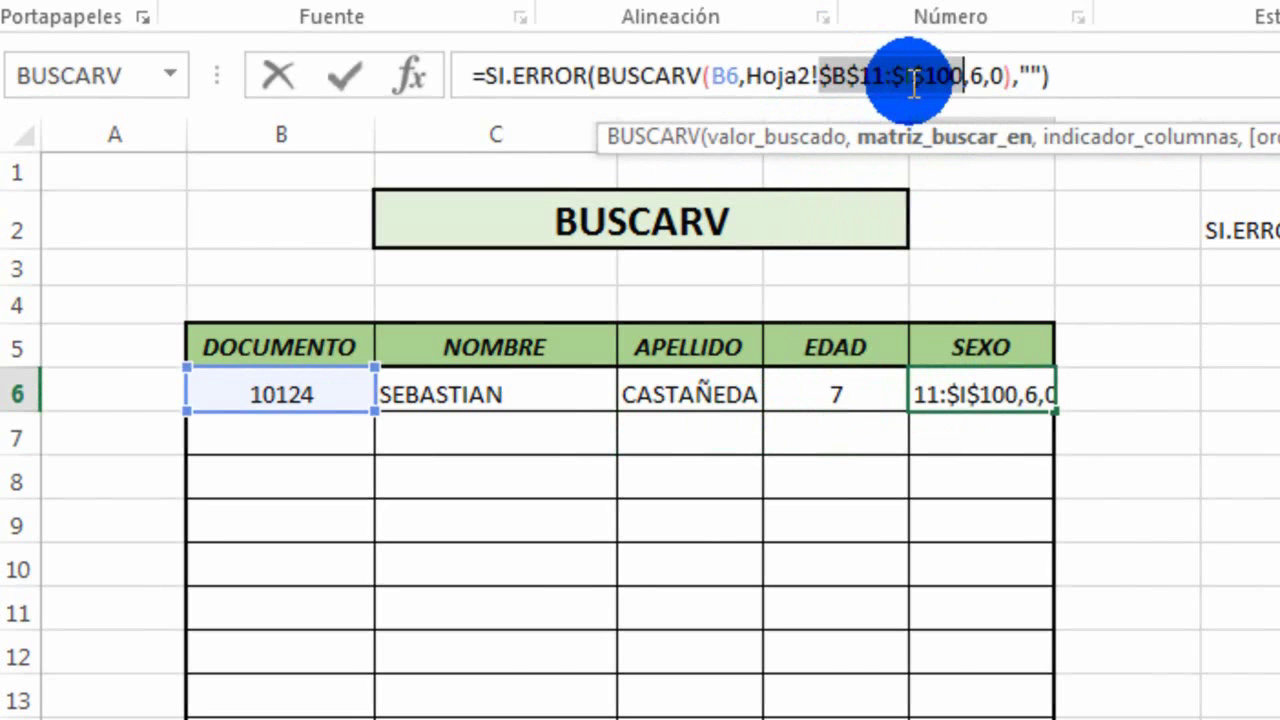
key("Return")
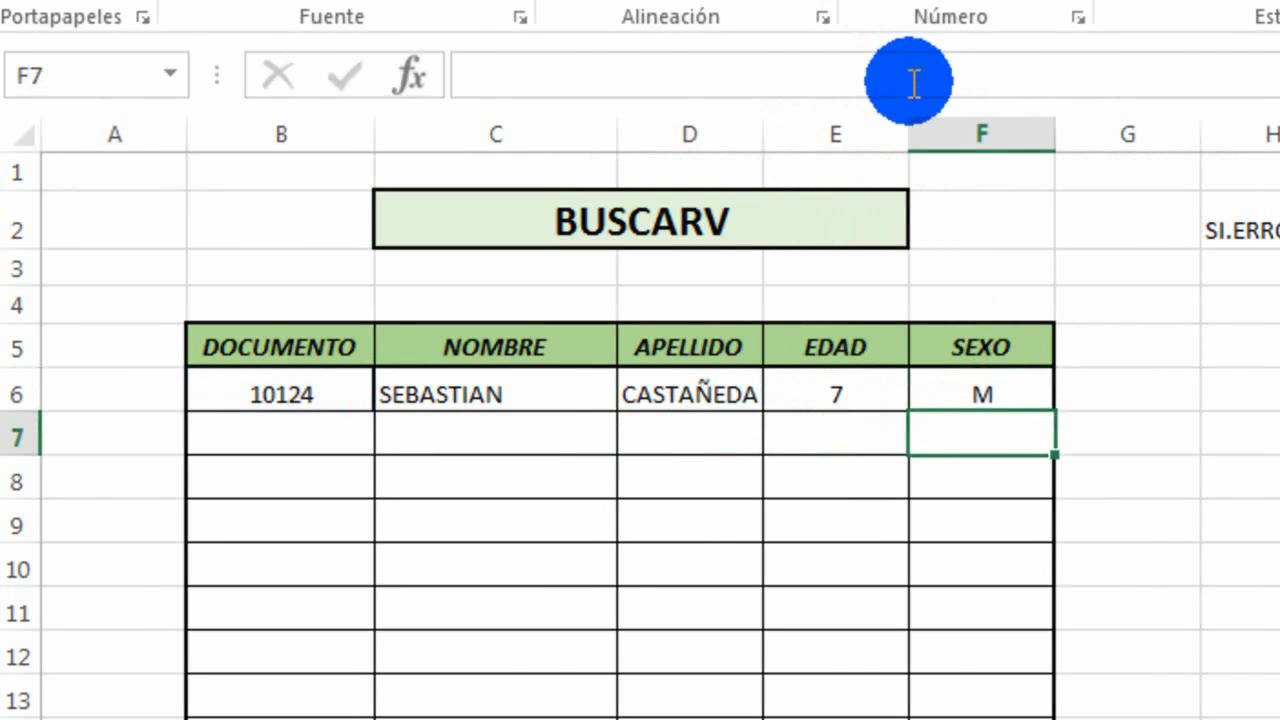
Step: Copy the NOMBRE formula from C6 down through C14 again and check the Hoja2 range in C13 and C11
left_click(512, 396)
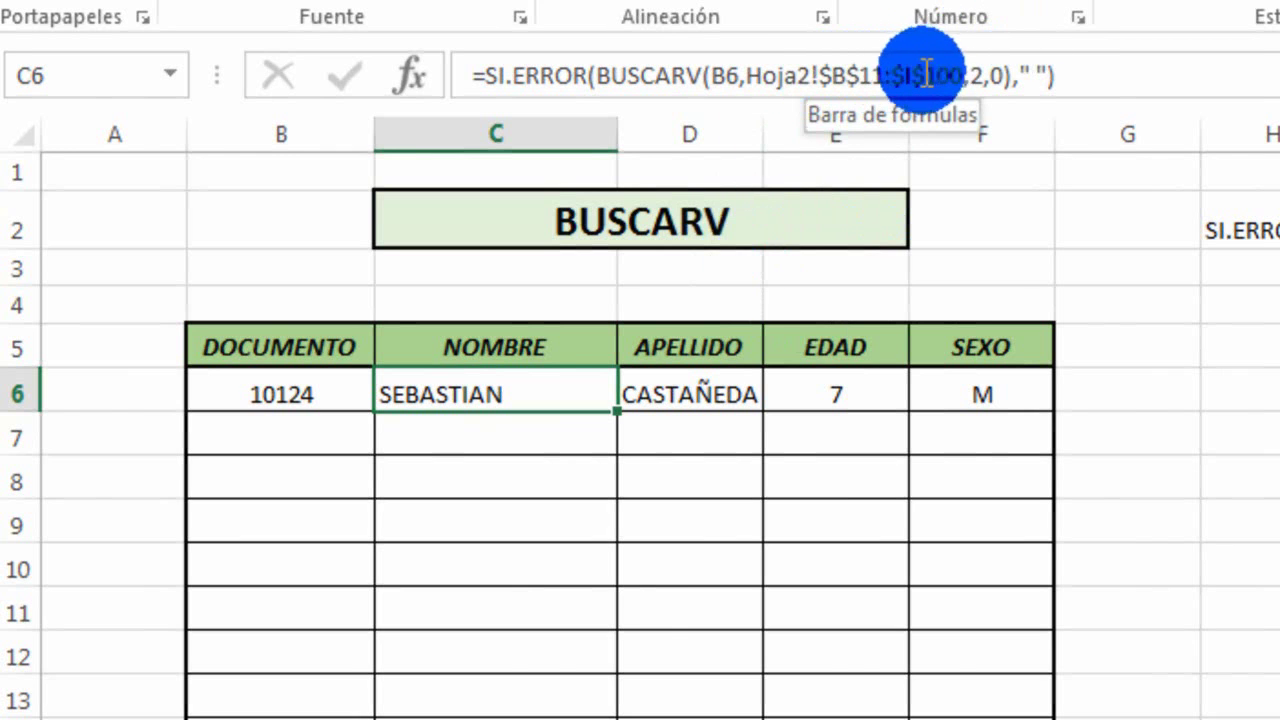
left_click_drag(614, 410, 600, 716)
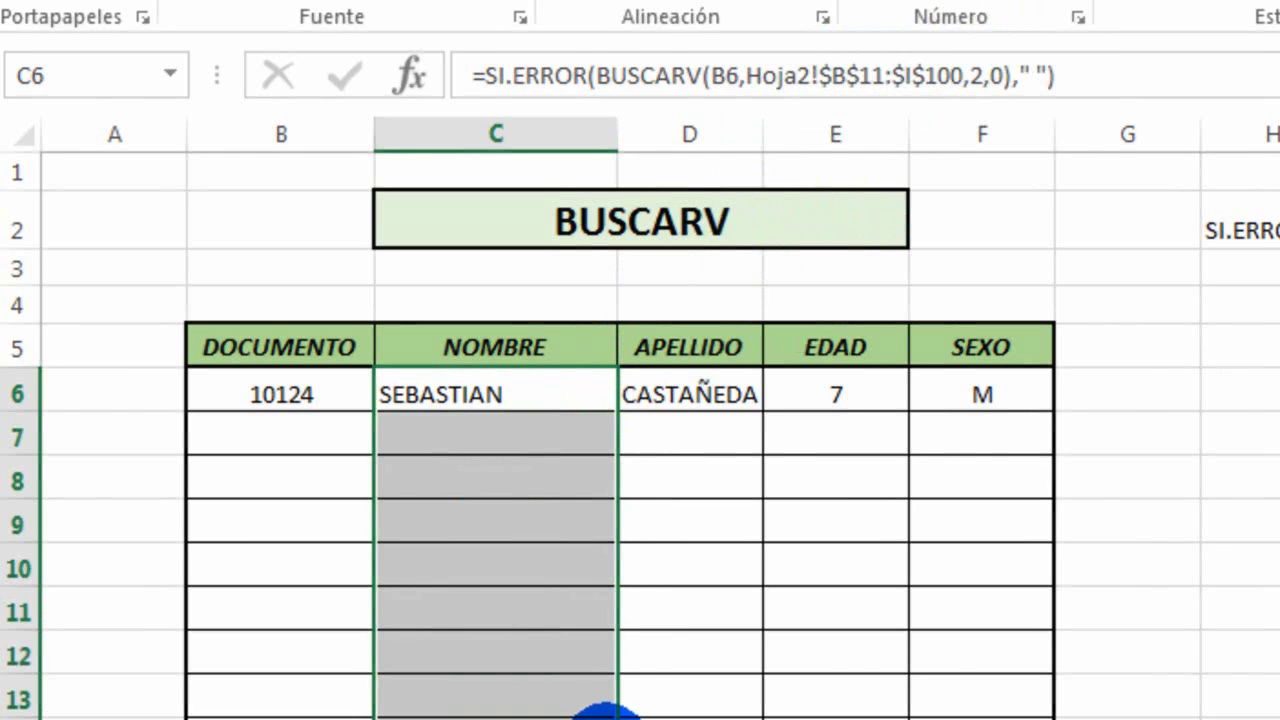
left_click(529, 680)
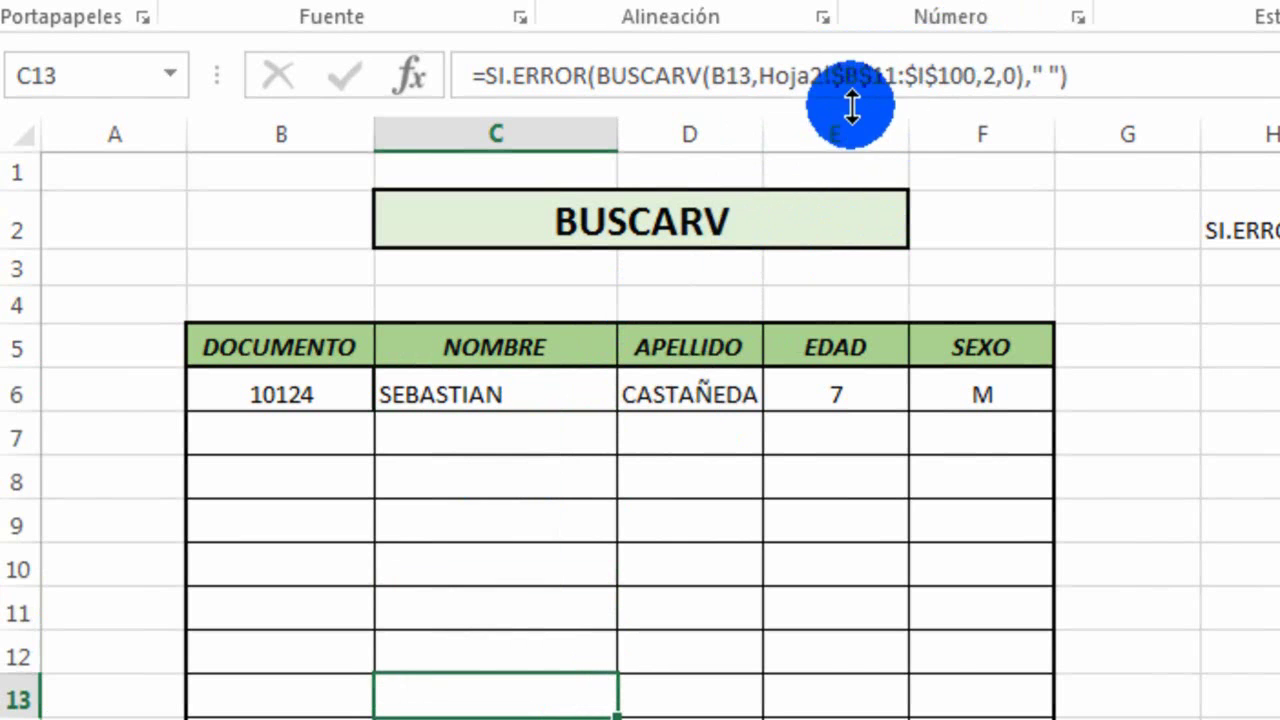
left_click(542, 623)
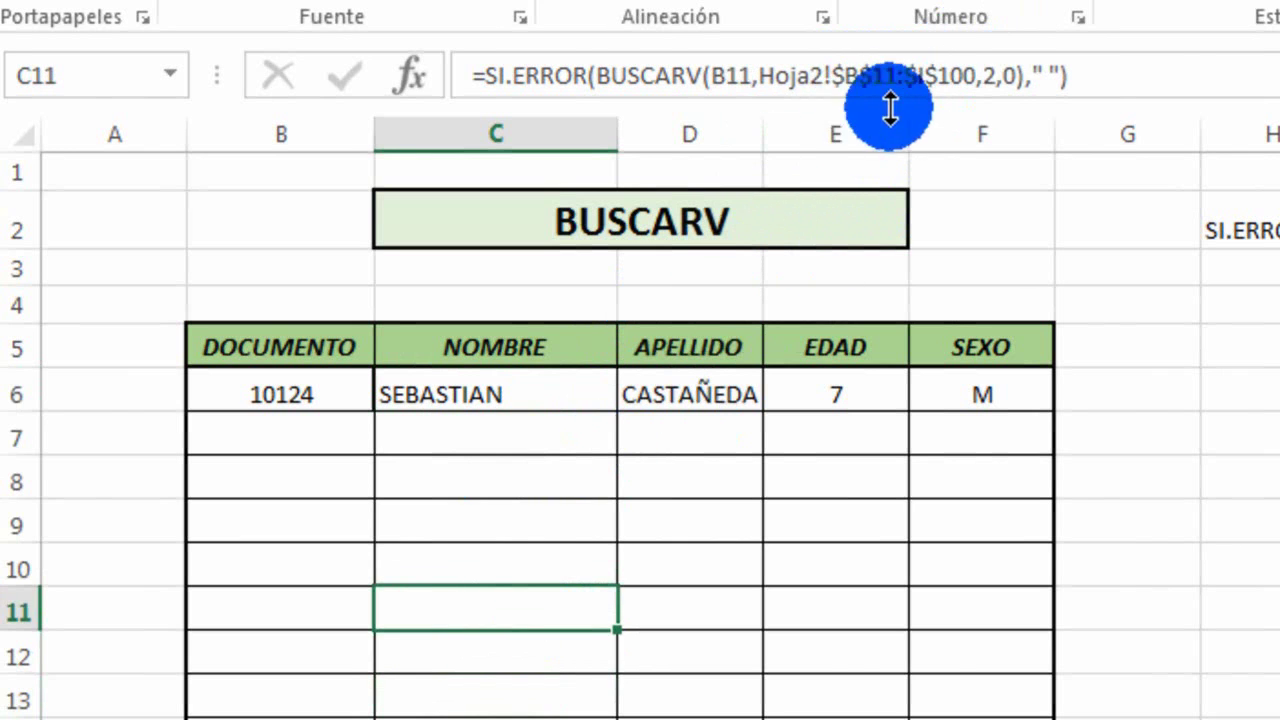
Step: Copy the APELLIDO, EDAD and SEXO formulas from D6, E6 and F6 down their columns through row 14
left_click(712, 400)
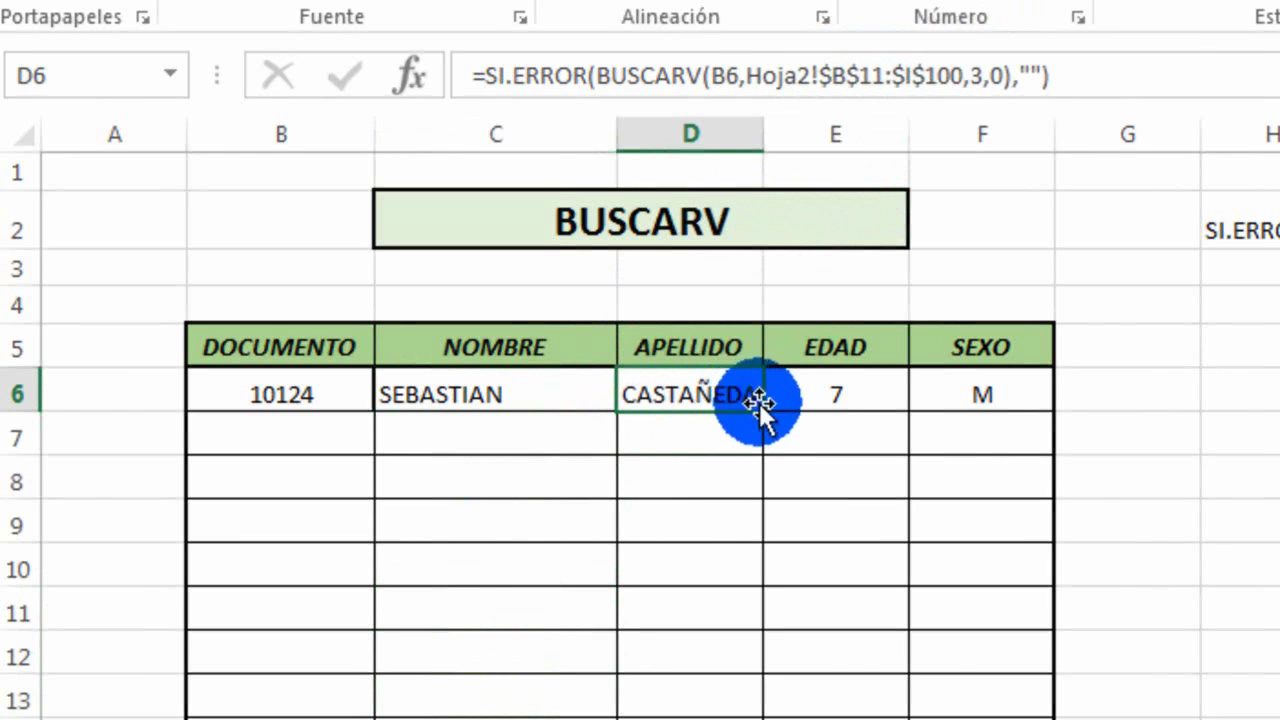
left_click_drag(766, 411, 720, 712)
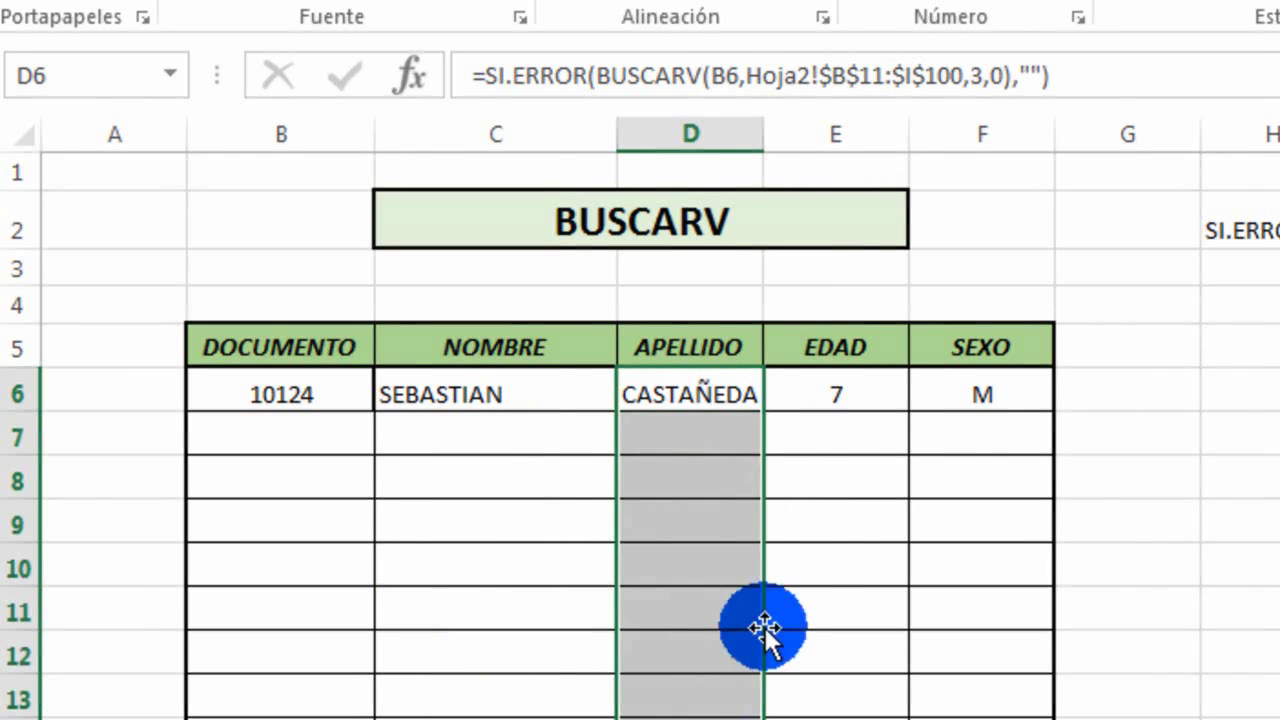
left_click(852, 396)
left_click_drag(906, 412, 900, 714)
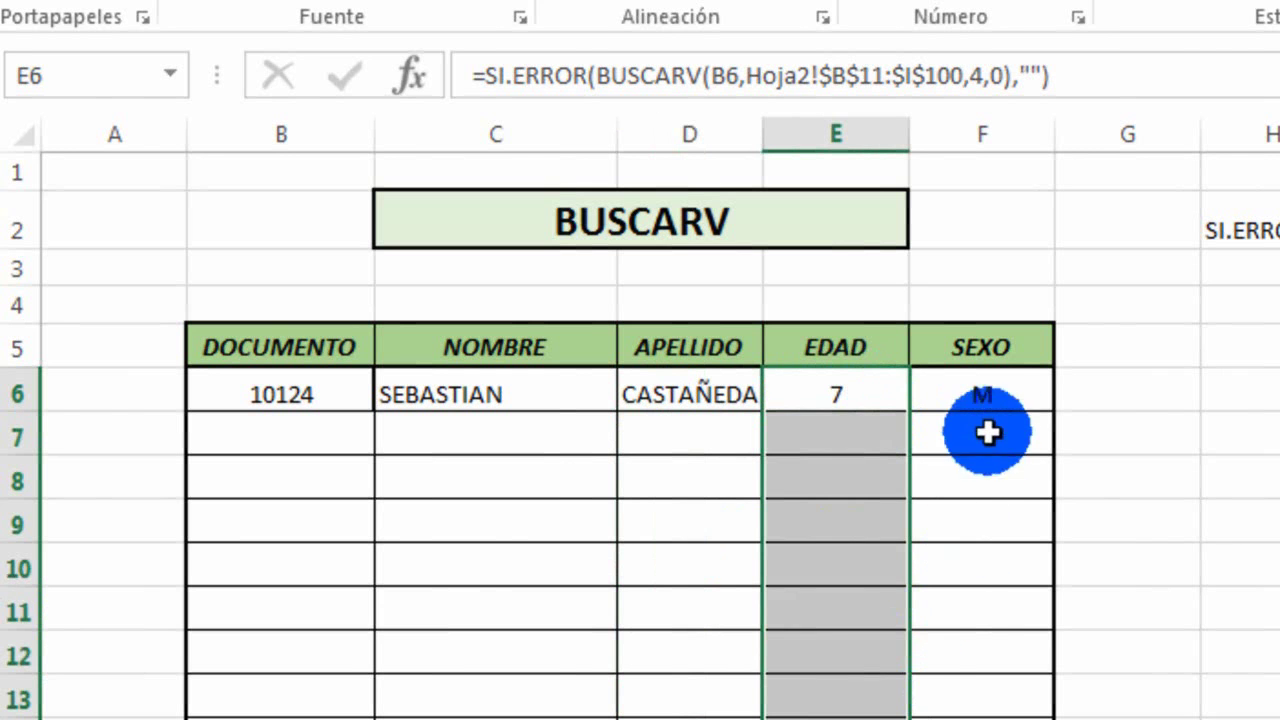
left_click(1014, 408)
left_click_drag(1054, 412, 1043, 719)
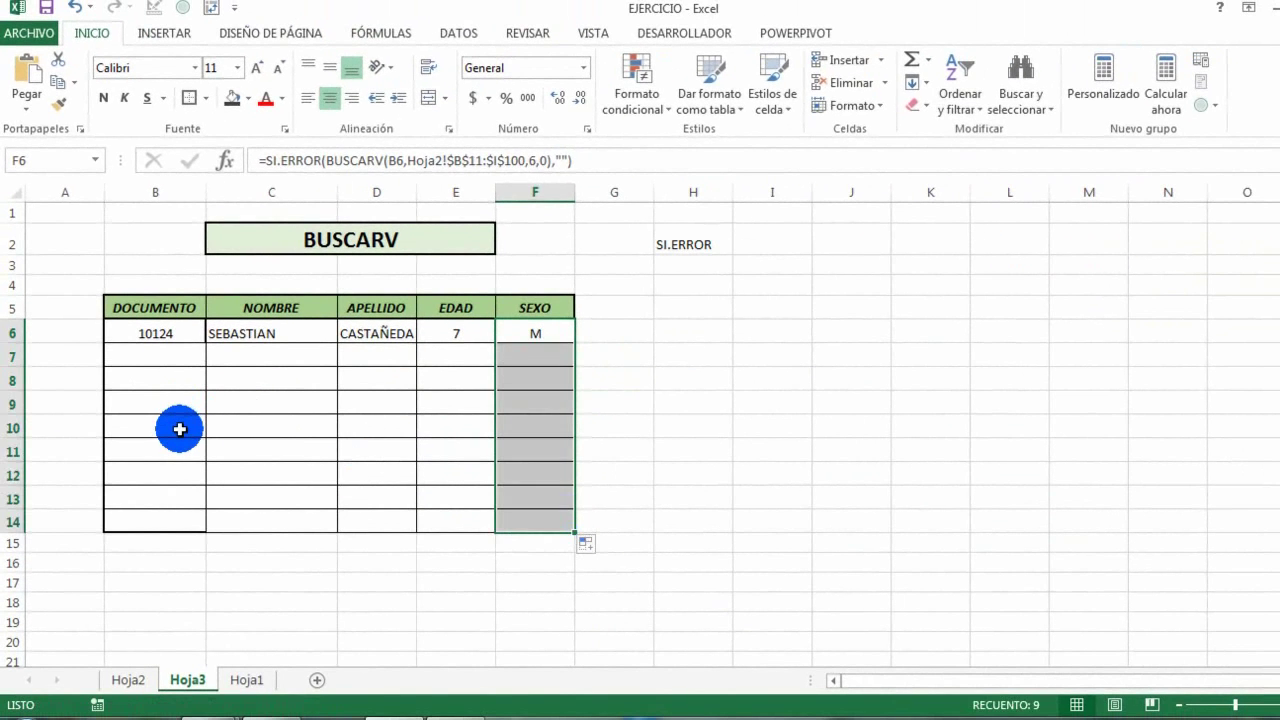
Step: Test the copied lookups in rows 10 to 12 by entering a different document number in each of B10, B11 and B12
left_click(196, 446)
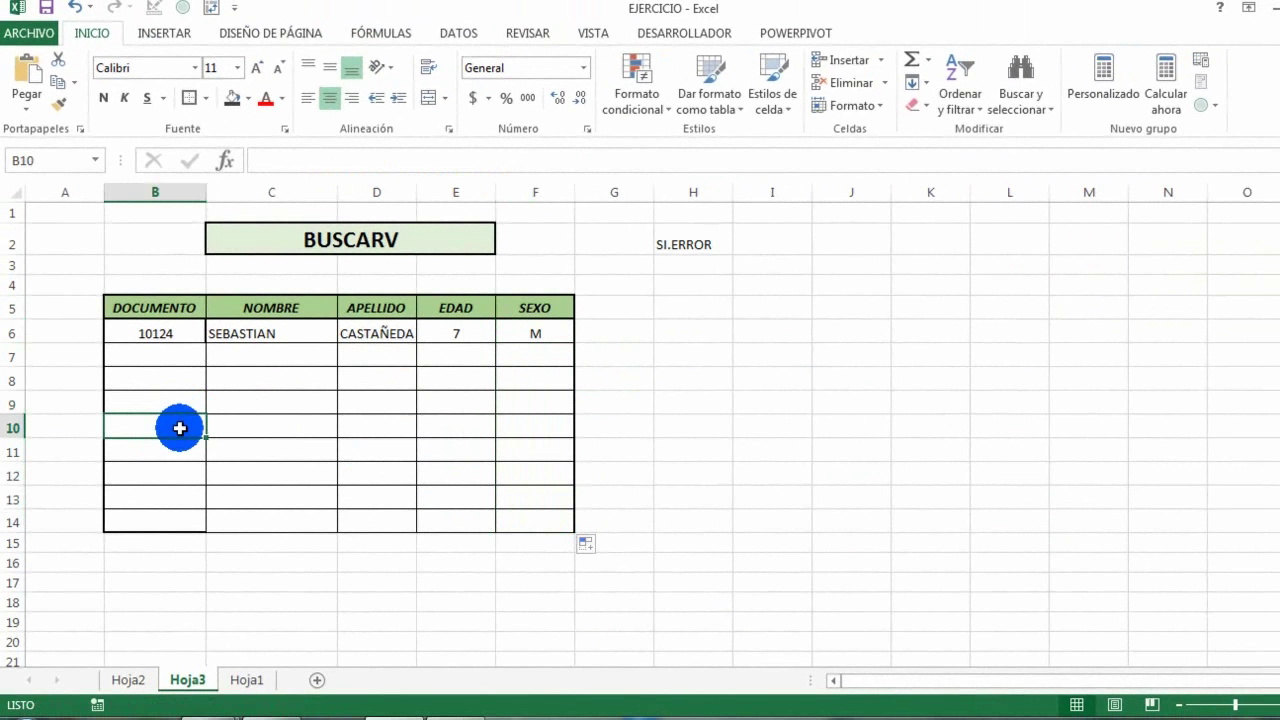
type("10123")
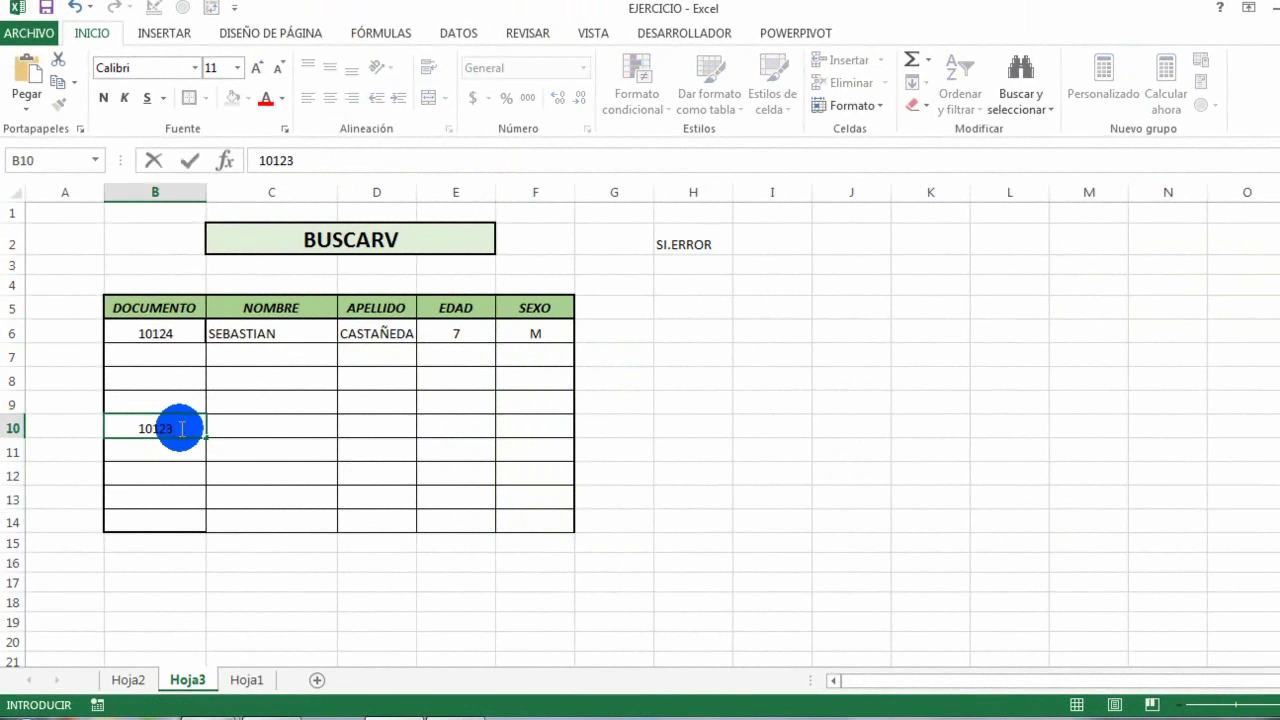
key("Return")
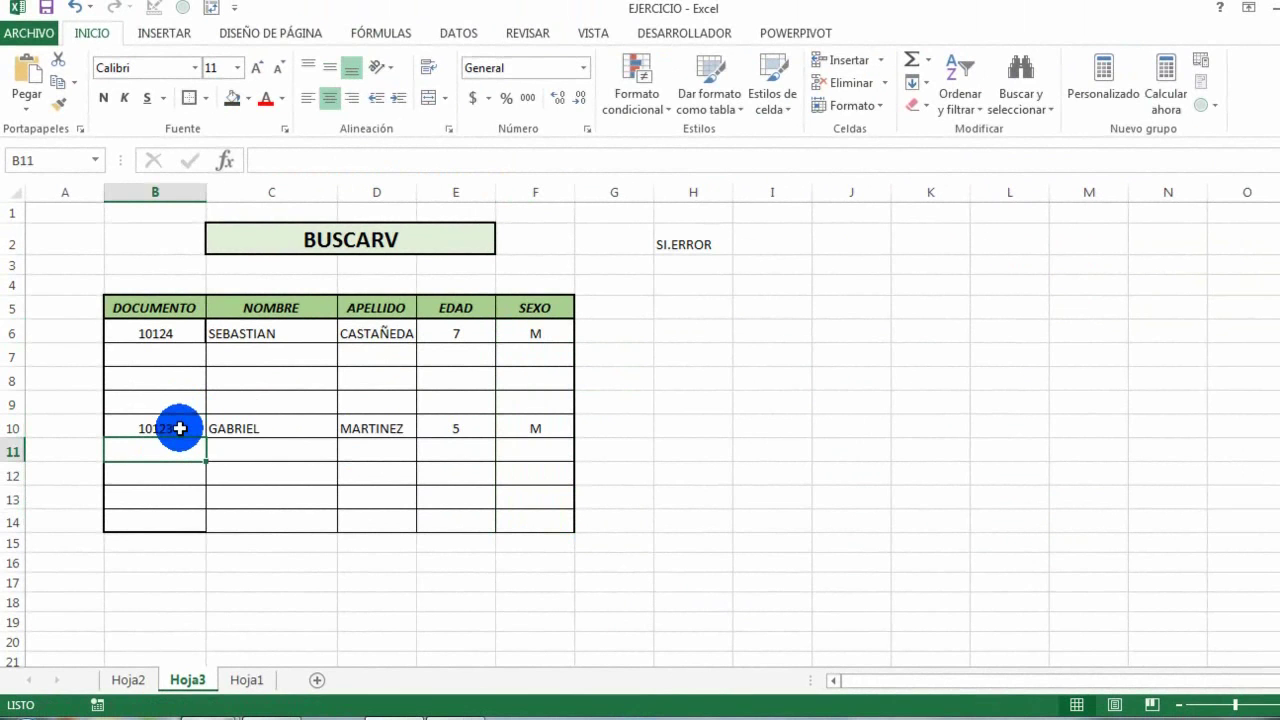
type("10")
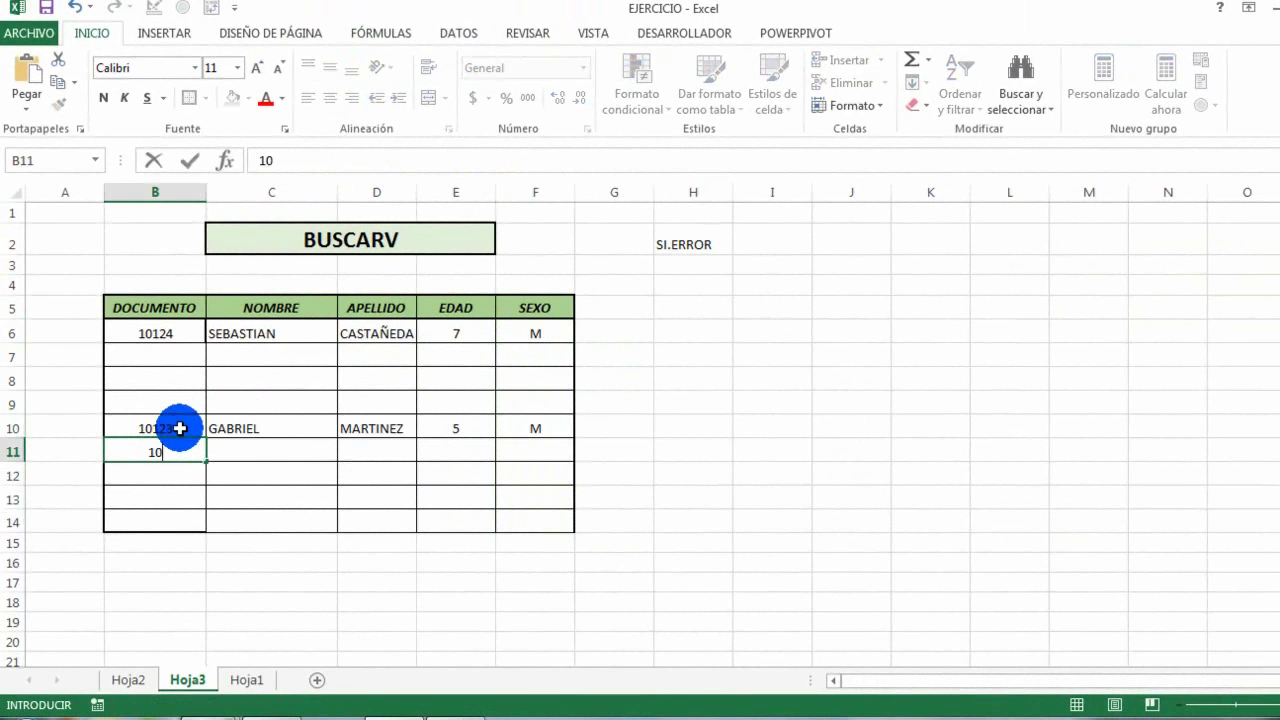
type("161")
key("Return")
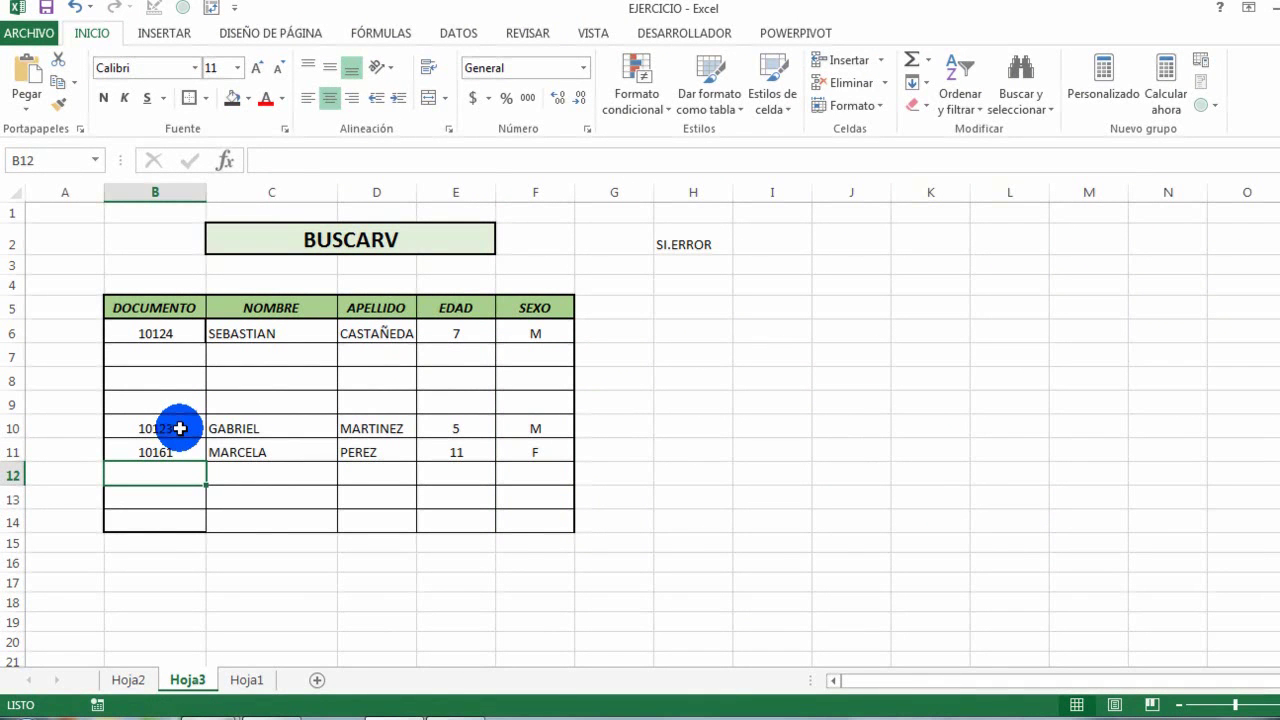
type("107")
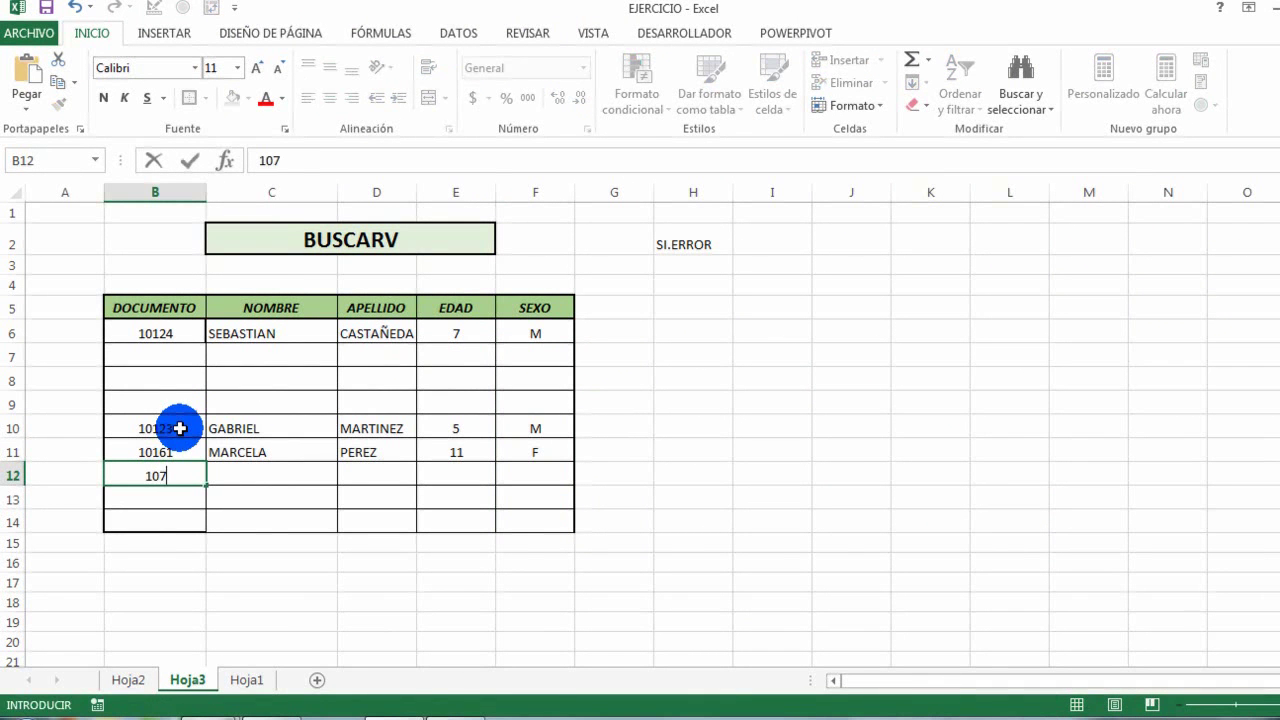
key("BackSpace")
type("172")
key("Return")
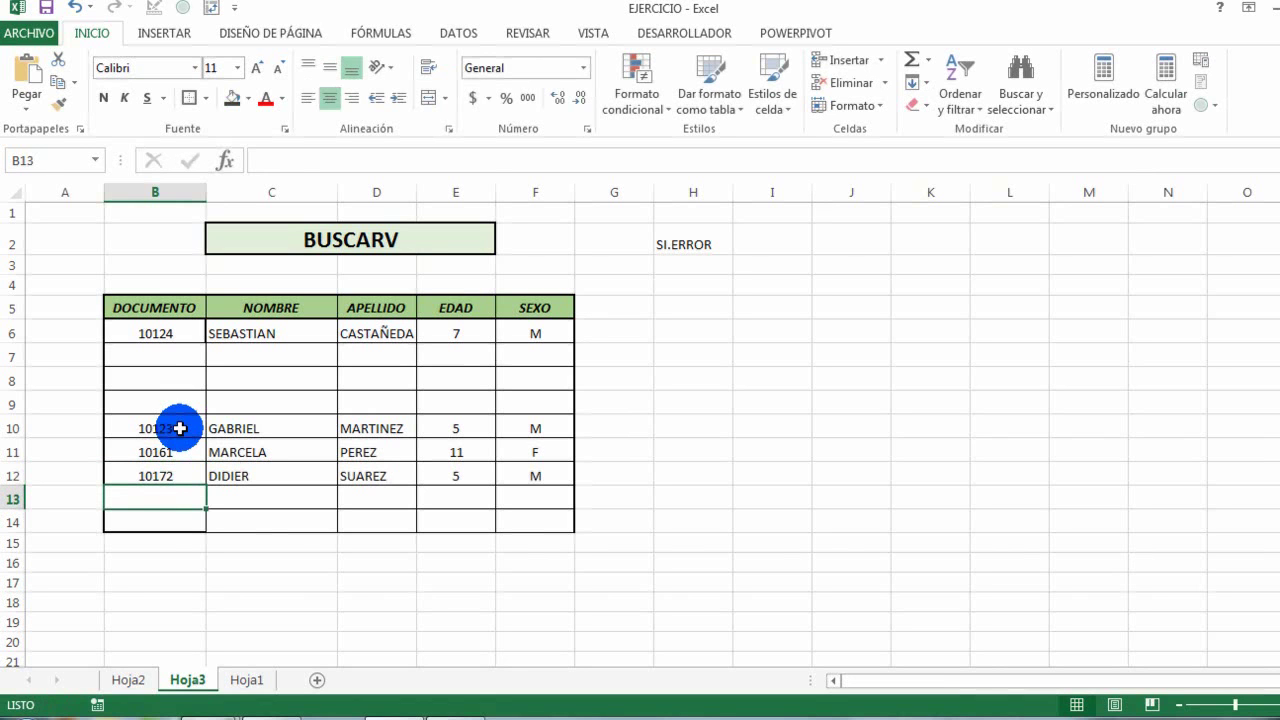
Step: Fill the empty DOCUMENTO cells B7, B8 and B9 with a document number each to look up their data
left_click(168, 351)
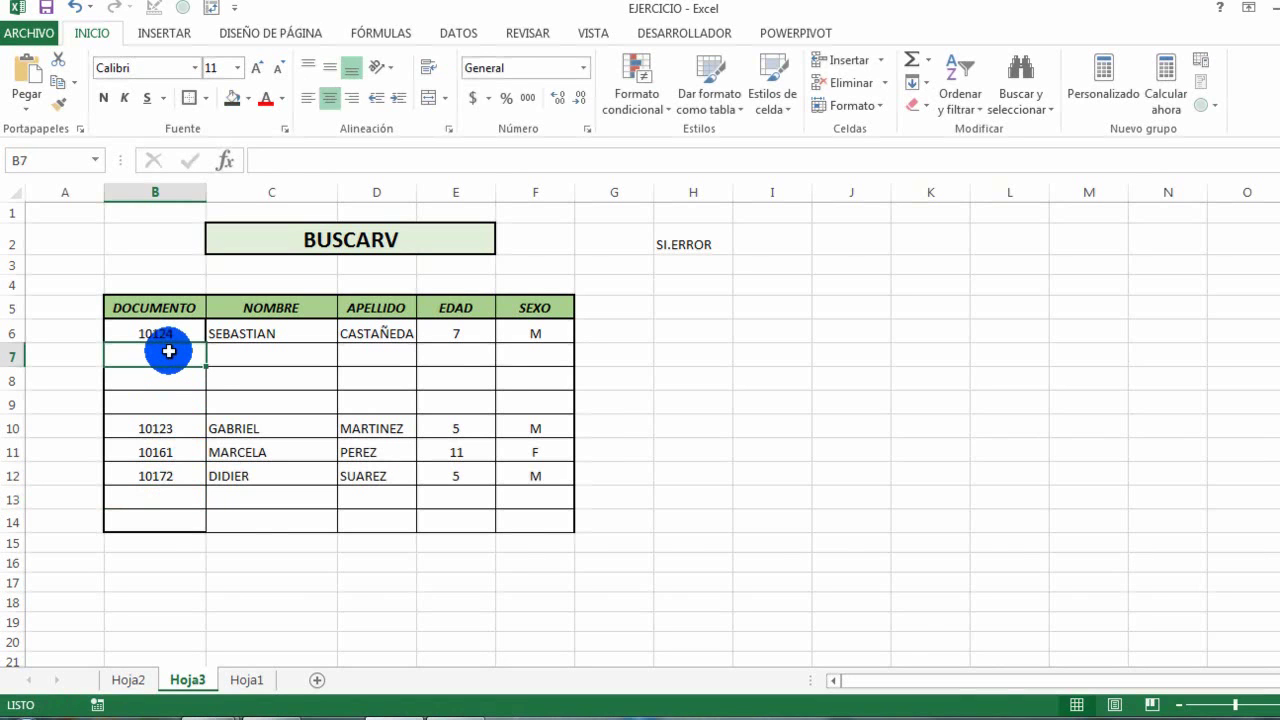
type("10173")
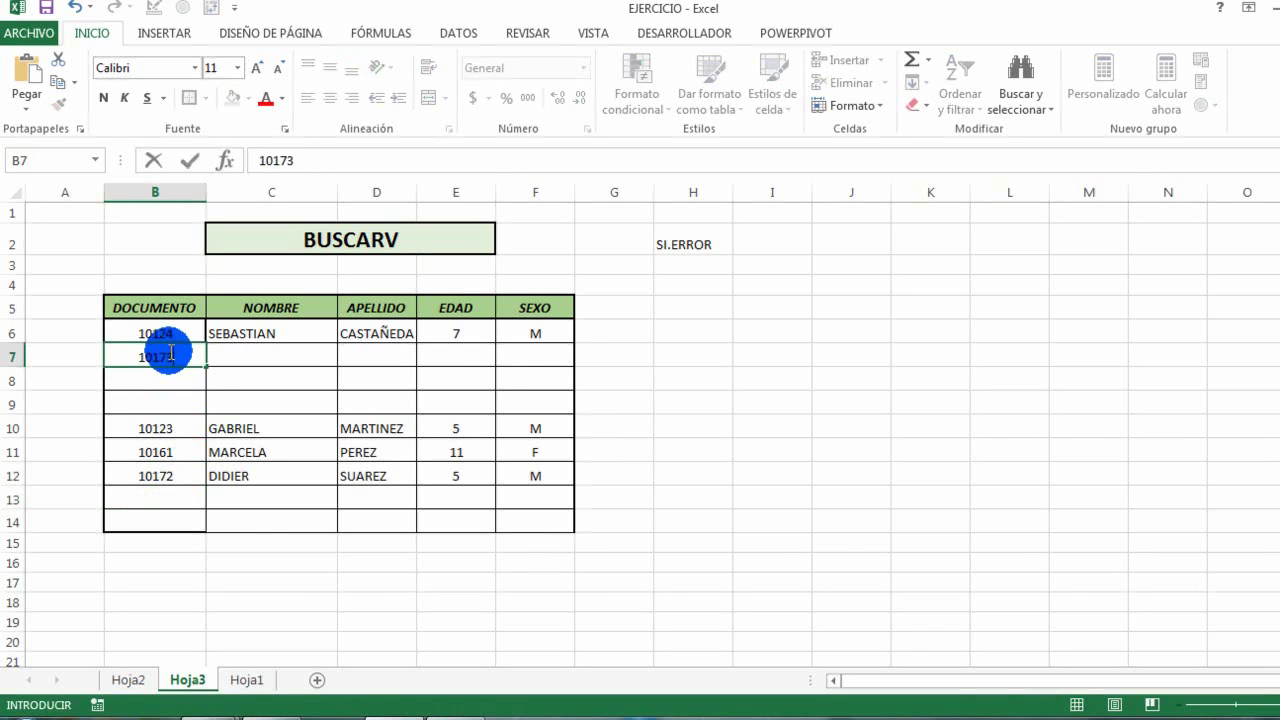
key("Return")
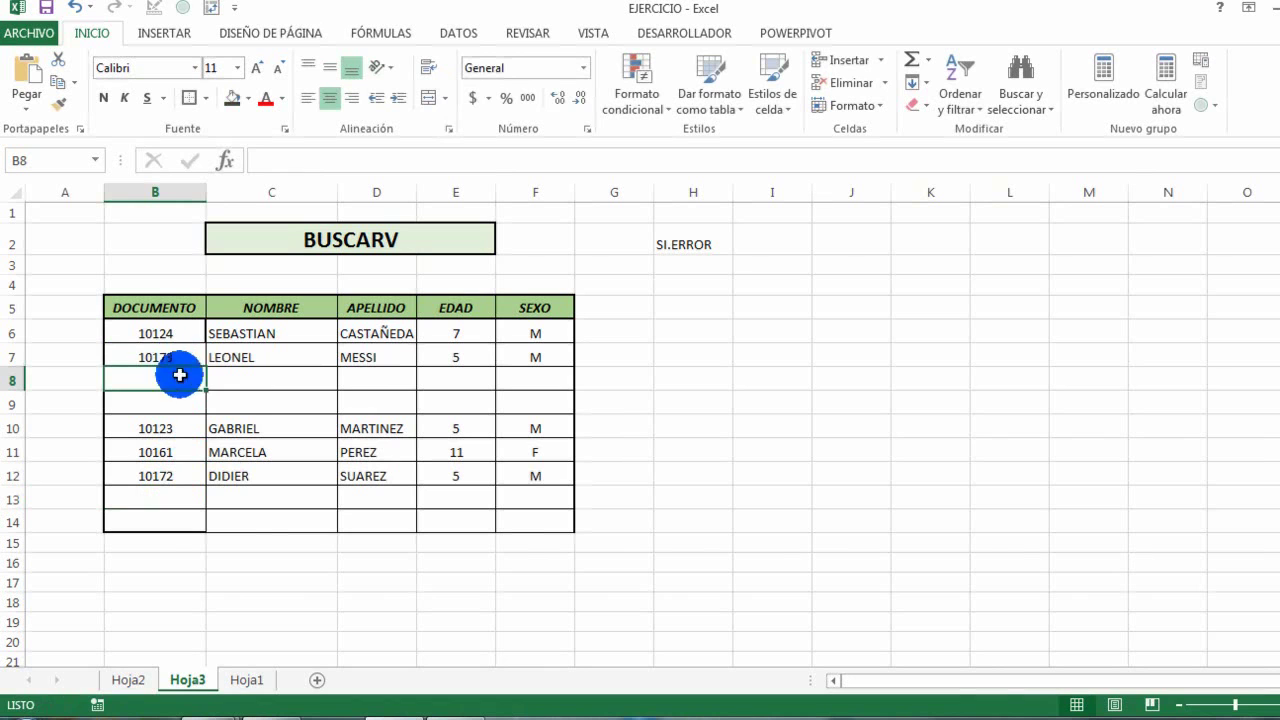
type("1")
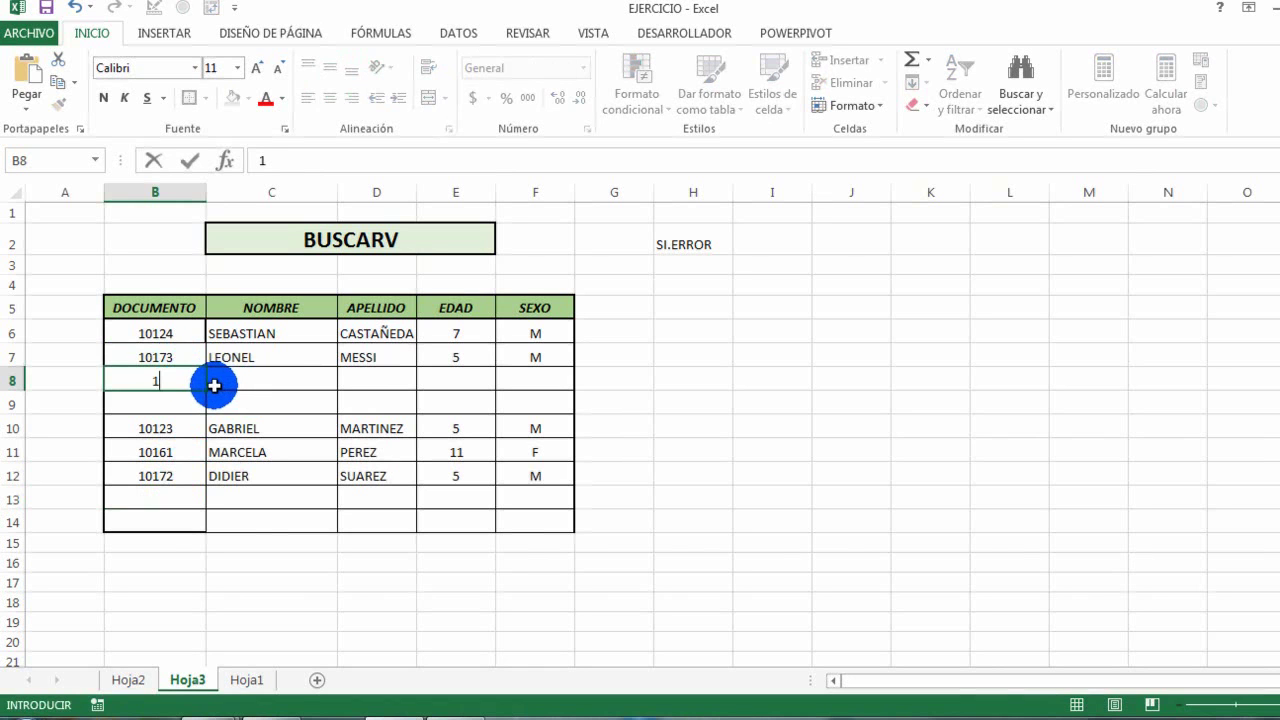
type("0158")
key("Return")
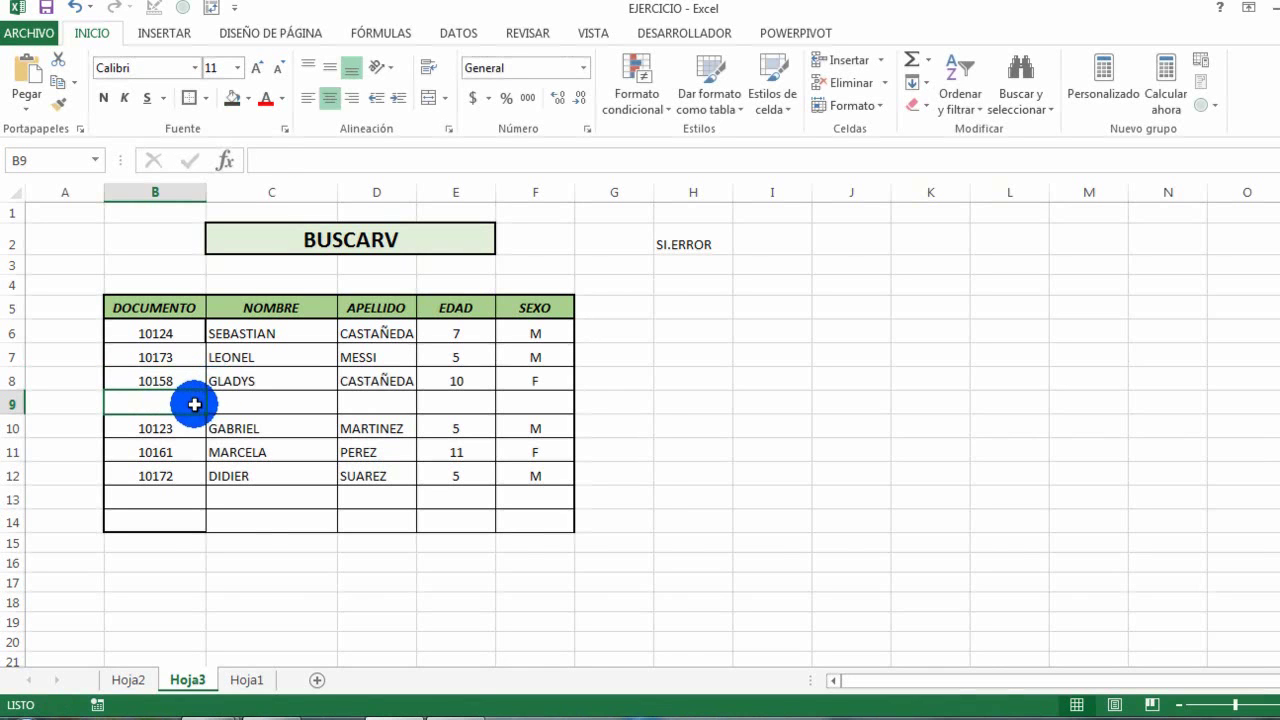
type("10149")
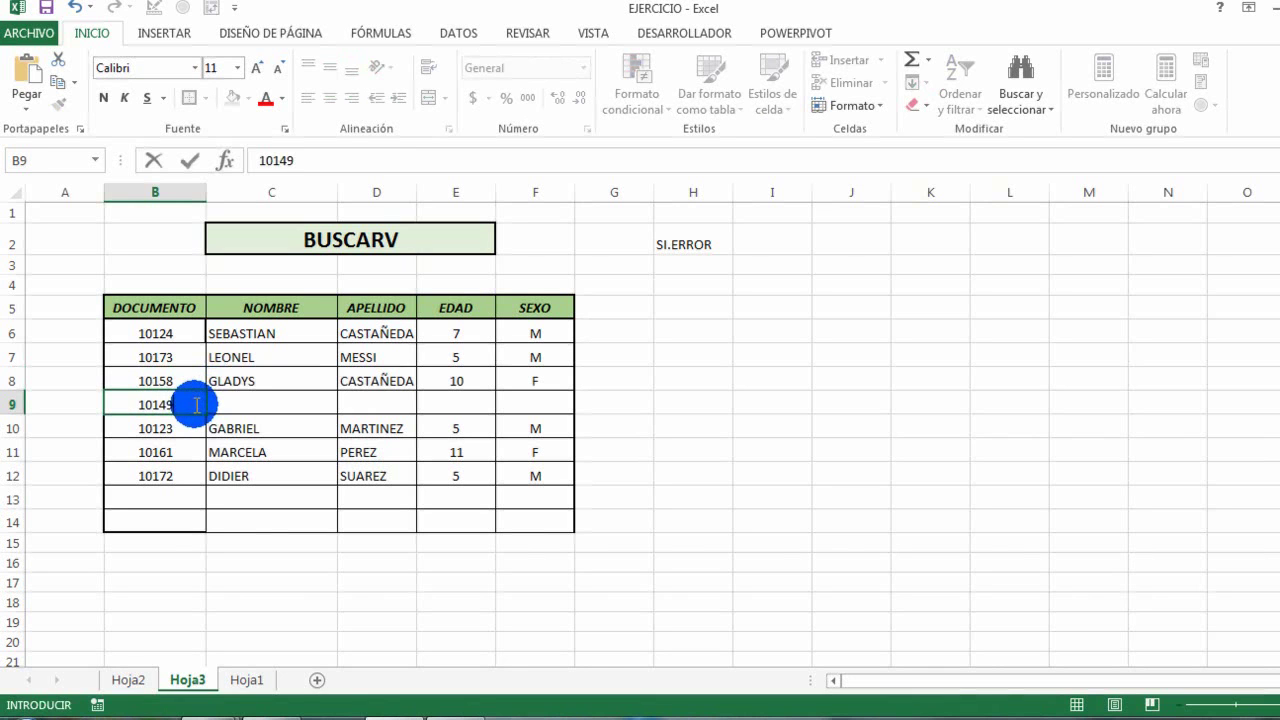
key("Return")
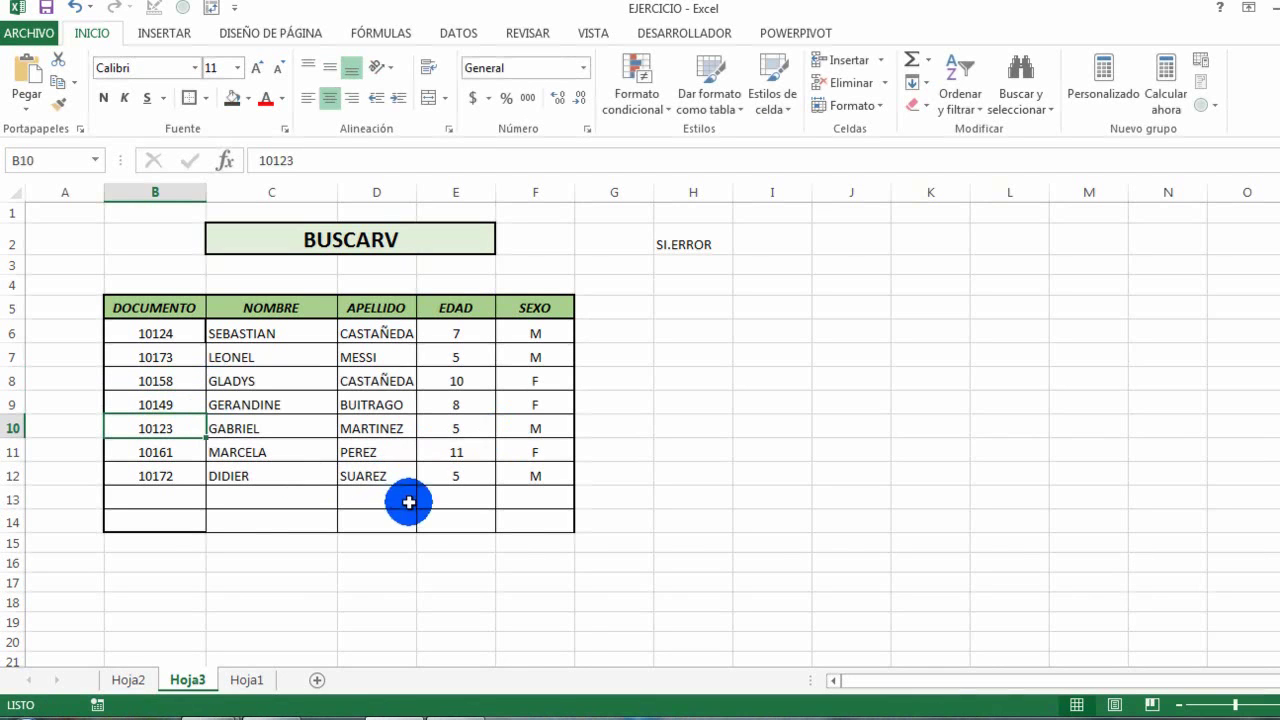